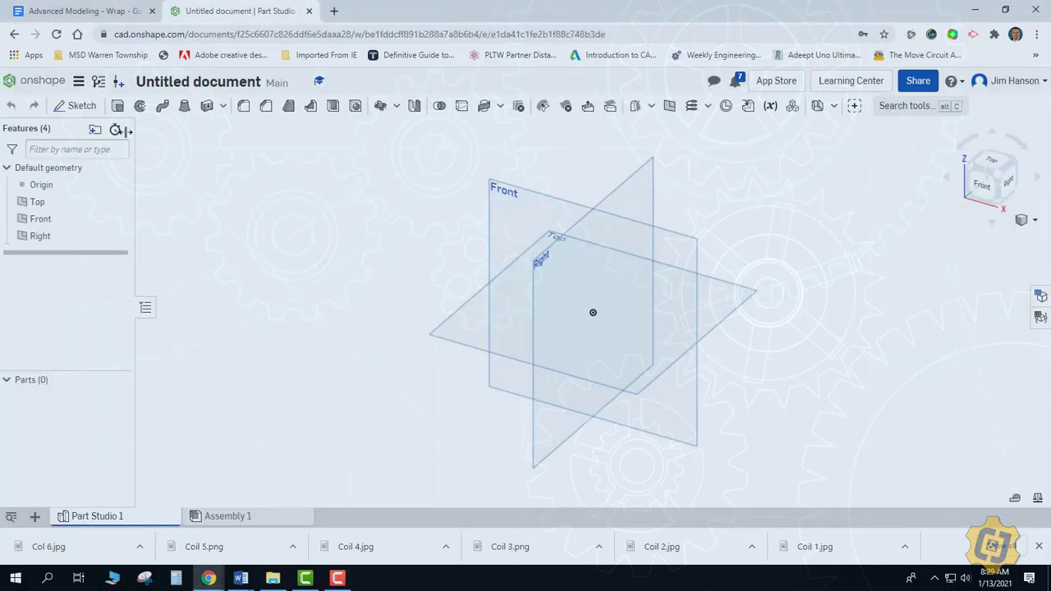
Step: Sketch a circle centred on the origin on the Right plane
click(74, 106)
click(539, 298)
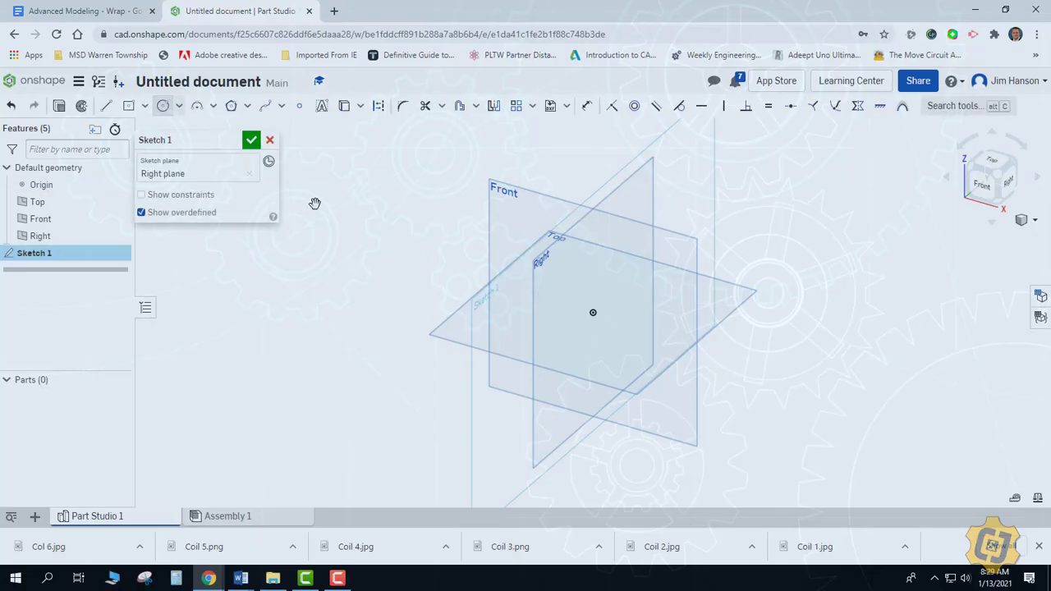
click(163, 106)
click(593, 312)
click(615, 335)
click(251, 139)
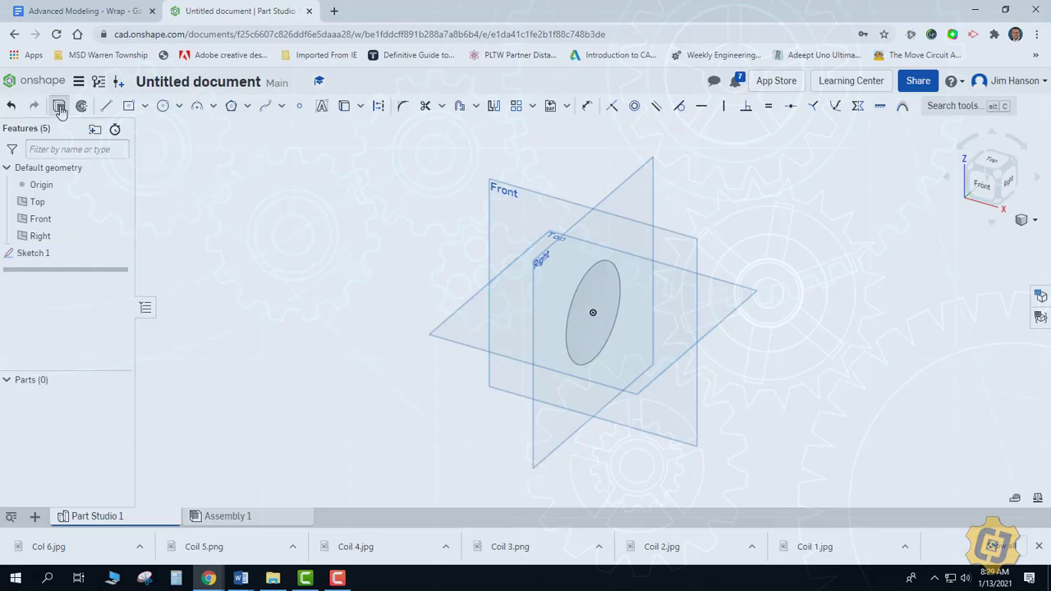
Step: Extrude the circle about 9.4 in as a new solid cylinder
key(shift+e)
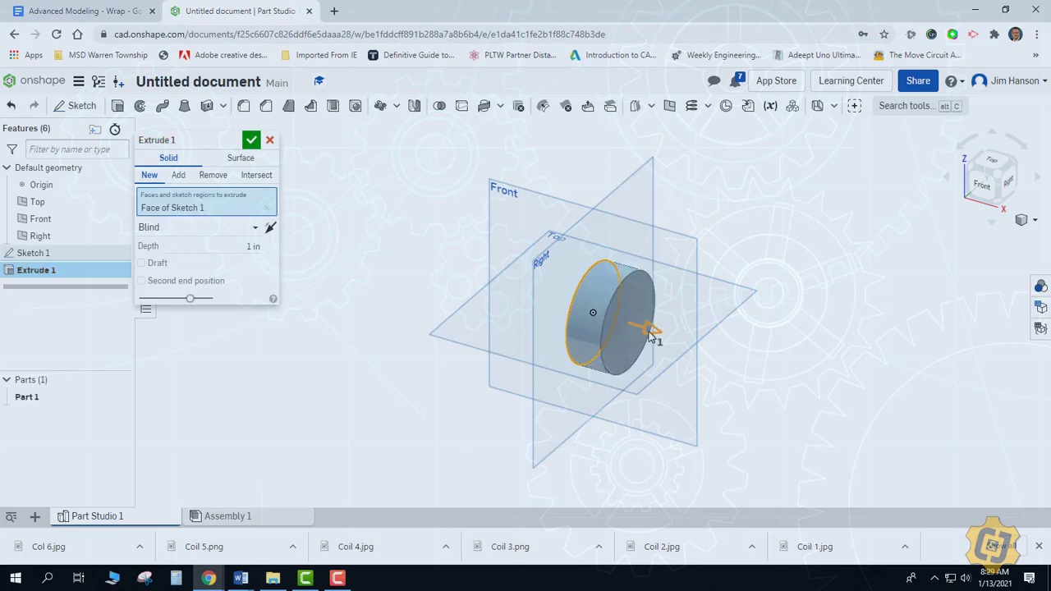
drag(651, 333, 931, 453)
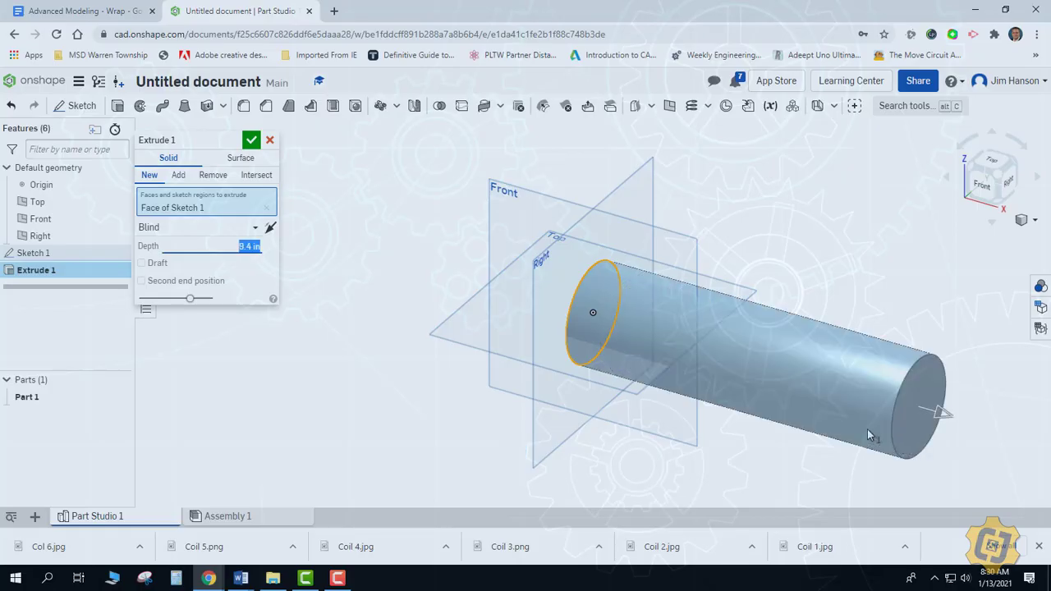
click(251, 139)
middle_drag(304, 220, 238, 195)
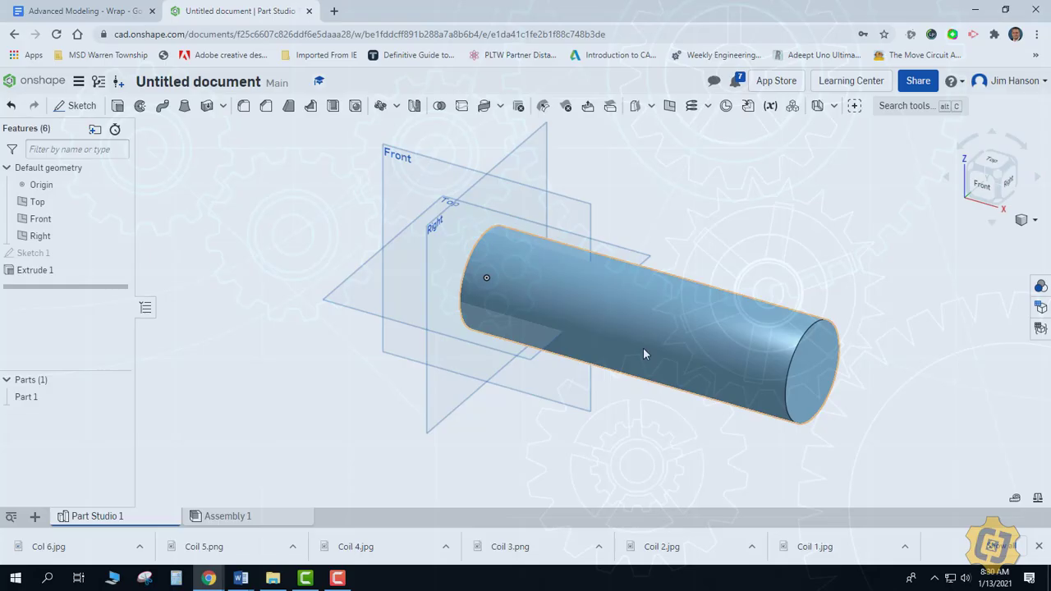
Step: Create a plane offset about 3.49 in from the Front plane, standing in front of the cylinder
click(670, 106)
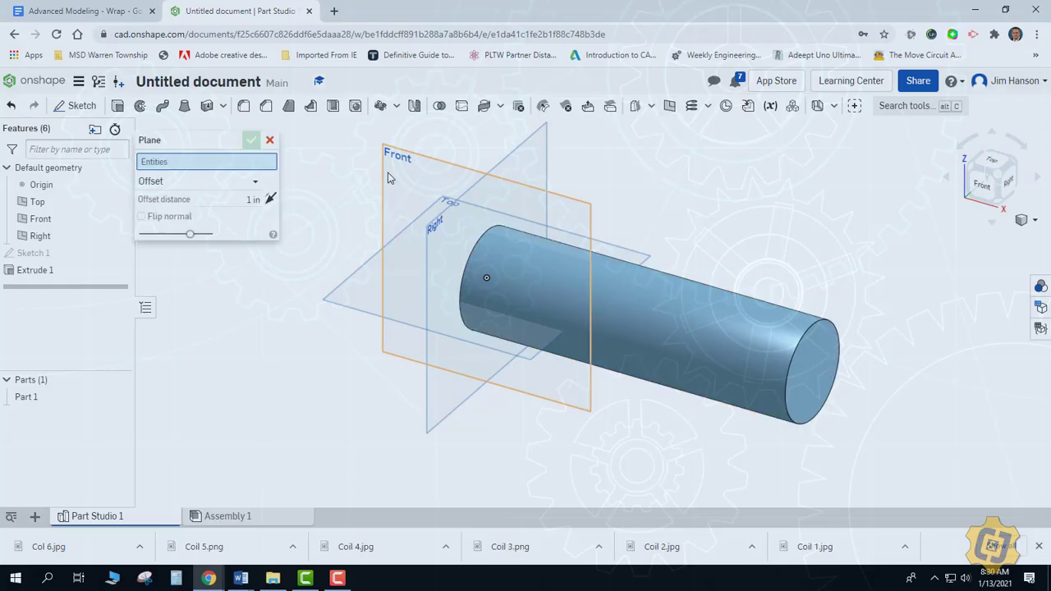
click(391, 177)
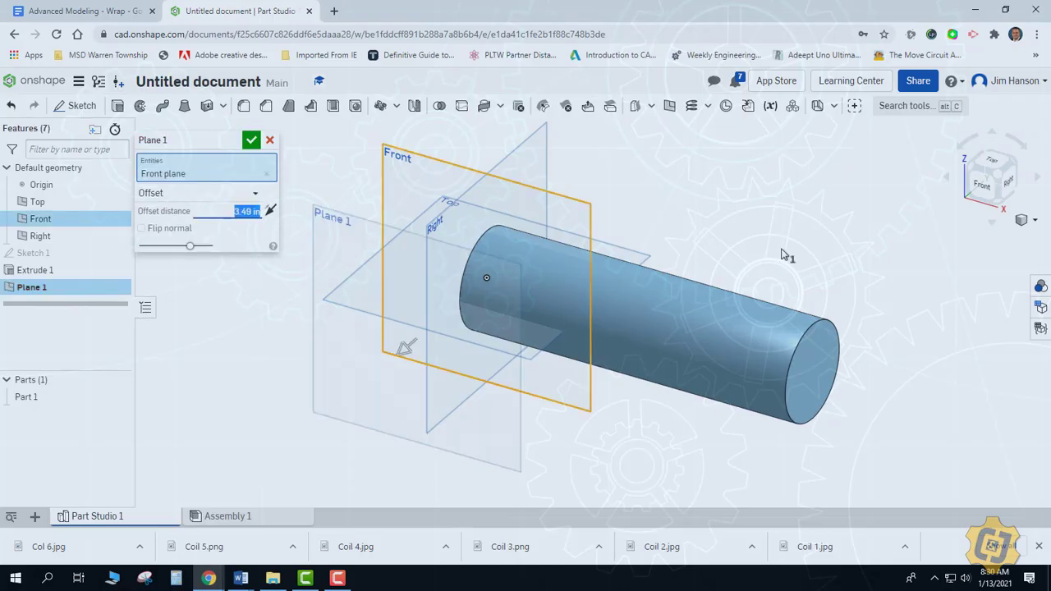
right_drag(780, 255, 731, 252)
key(shift+7)
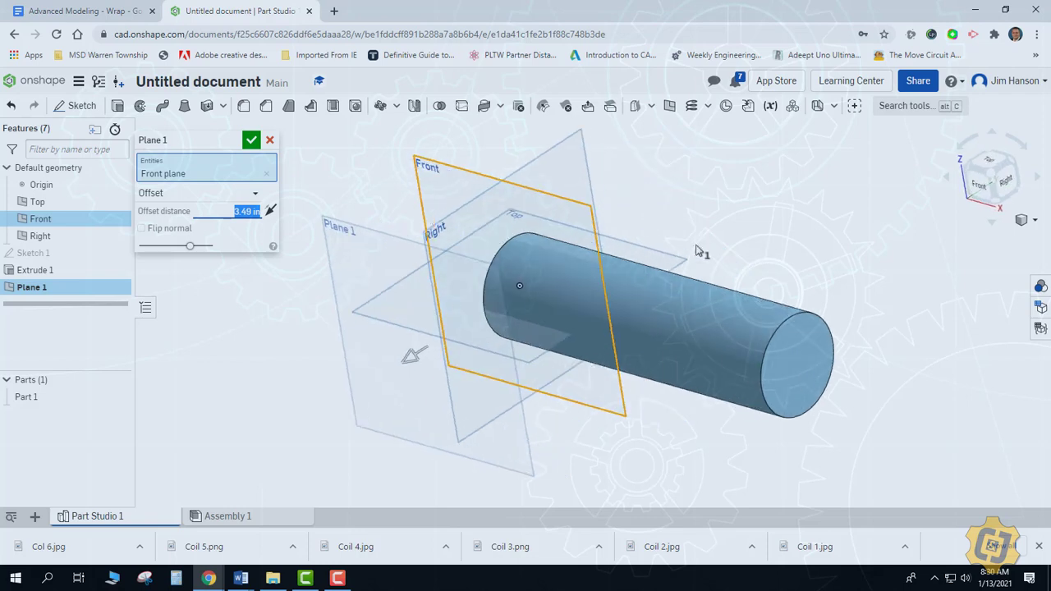
click(251, 139)
Step: Hide the Top, Right and Front planes and the origin
right_click(271, 182)
click(118, 202)
click(119, 236)
click(118, 218)
click(118, 185)
Step: Start a sketch on the offset plane and place a text box spanning nearly the cylinder's full length
key(shift+s)
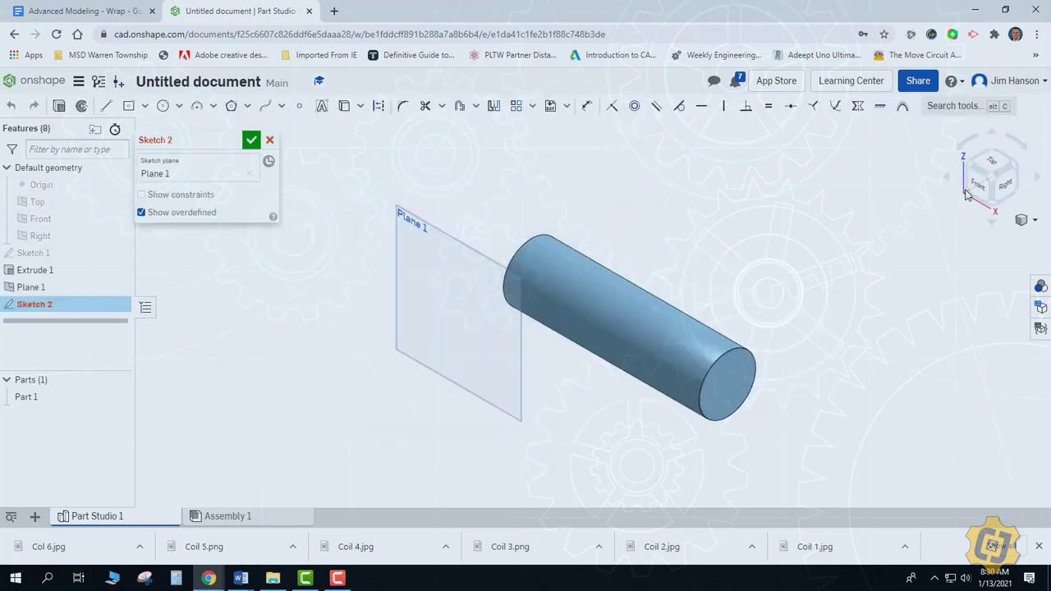
key(n)
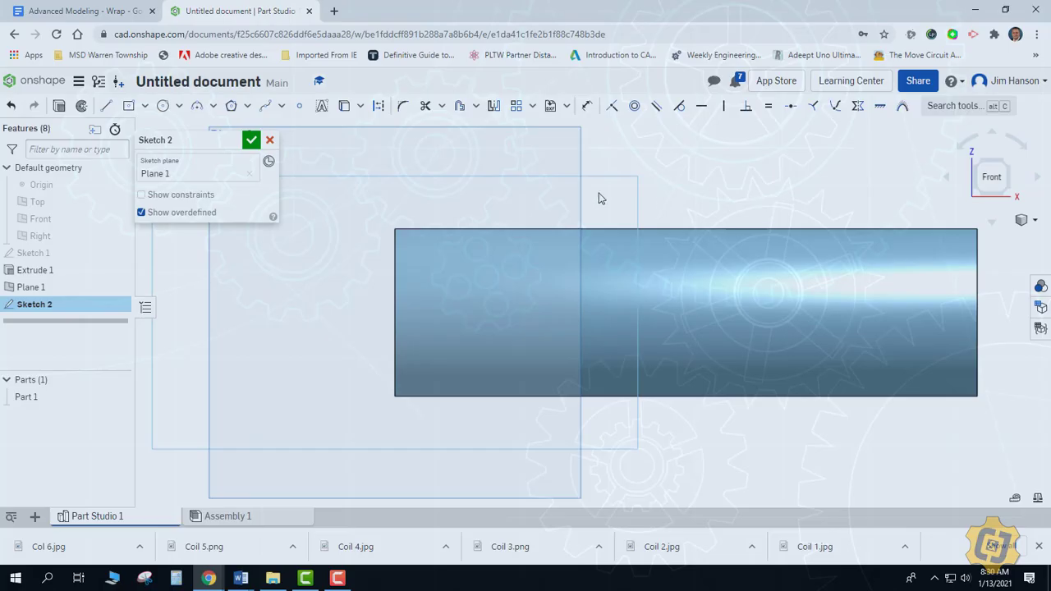
click(321, 108)
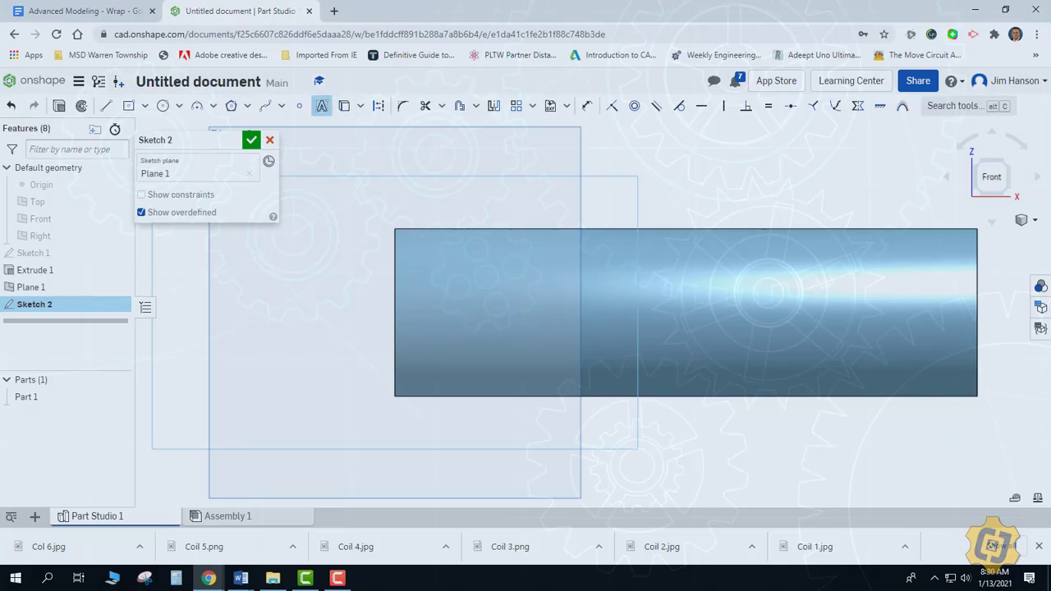
click(417, 252)
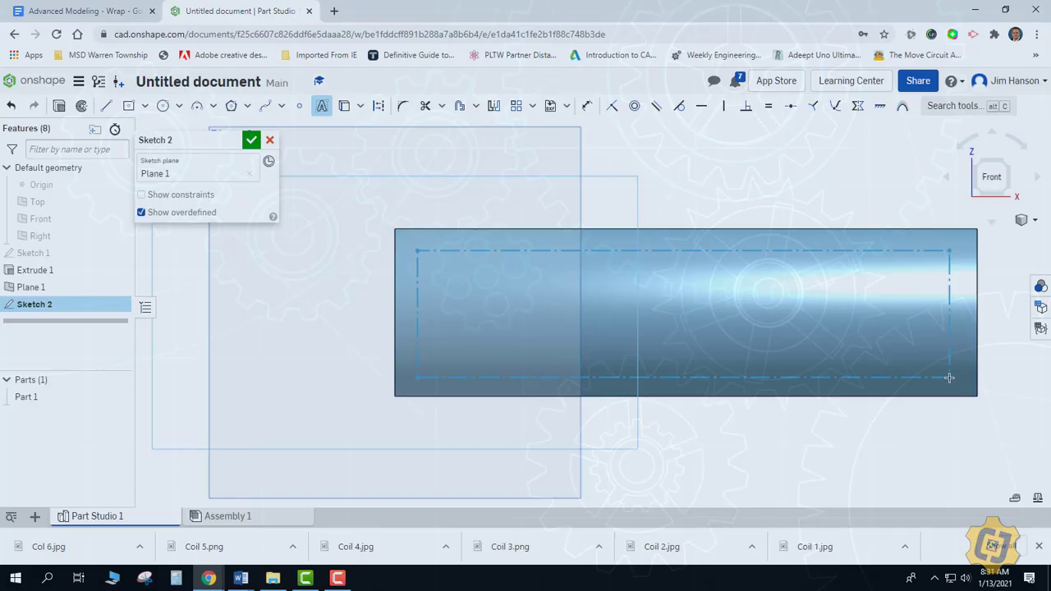
click(949, 378)
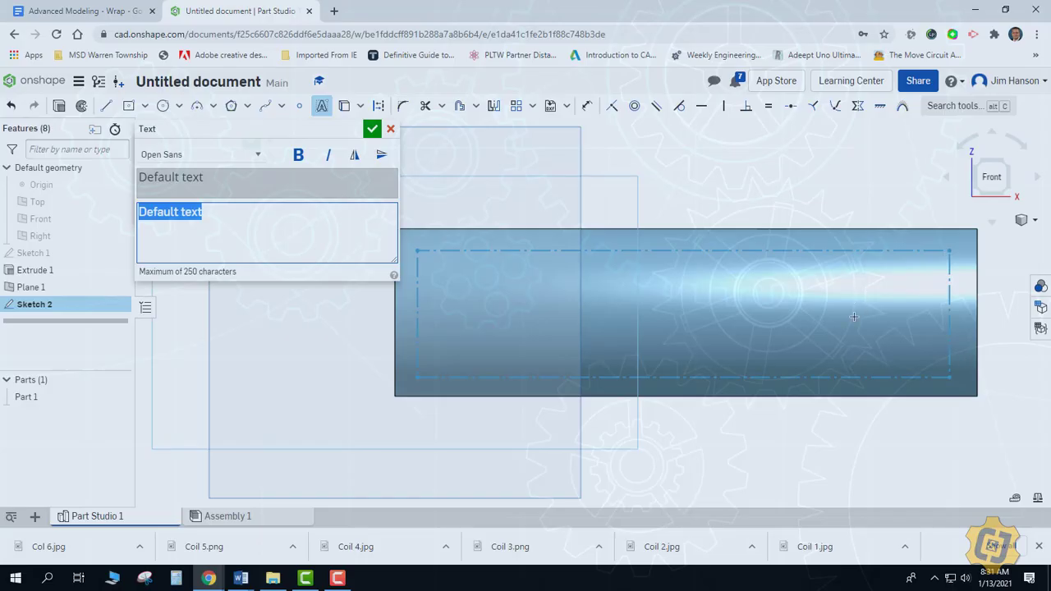
Step: Enter the surname in capitals as the sketch text and format it in bold Roboto Slab
text(HANSON)
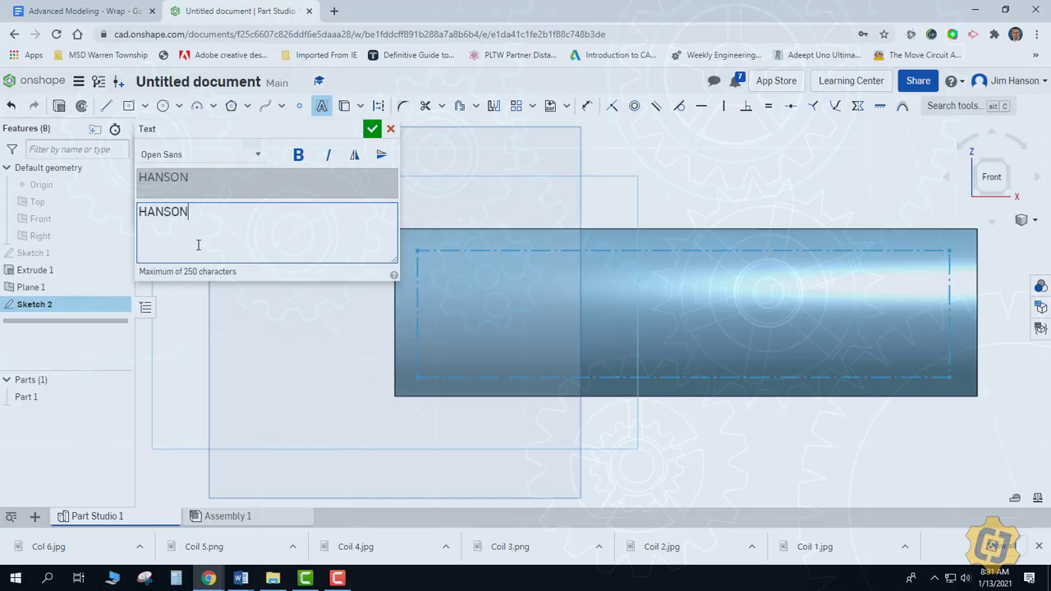
click(230, 157)
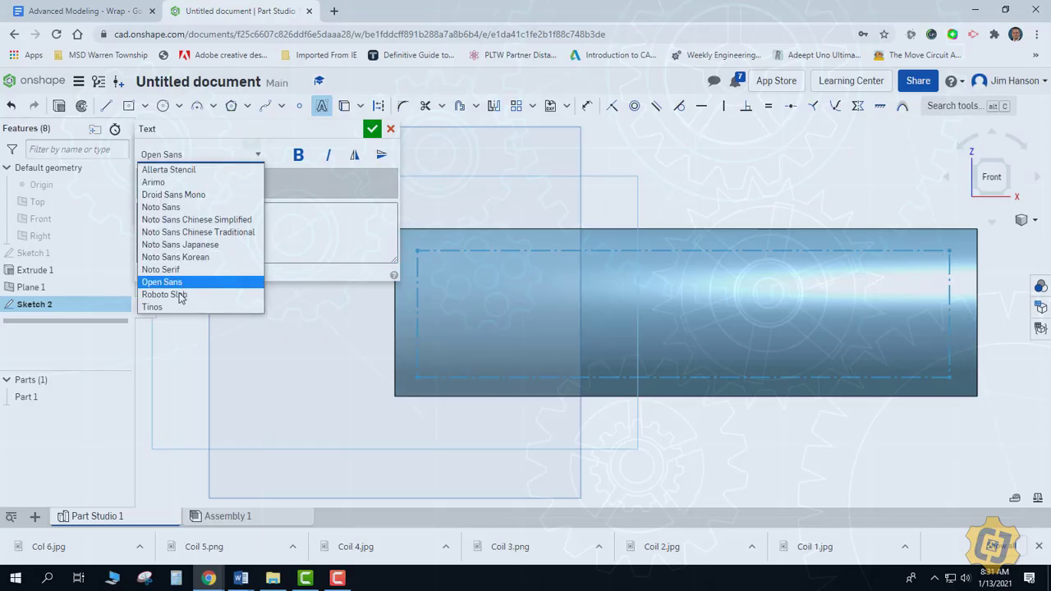
click(177, 295)
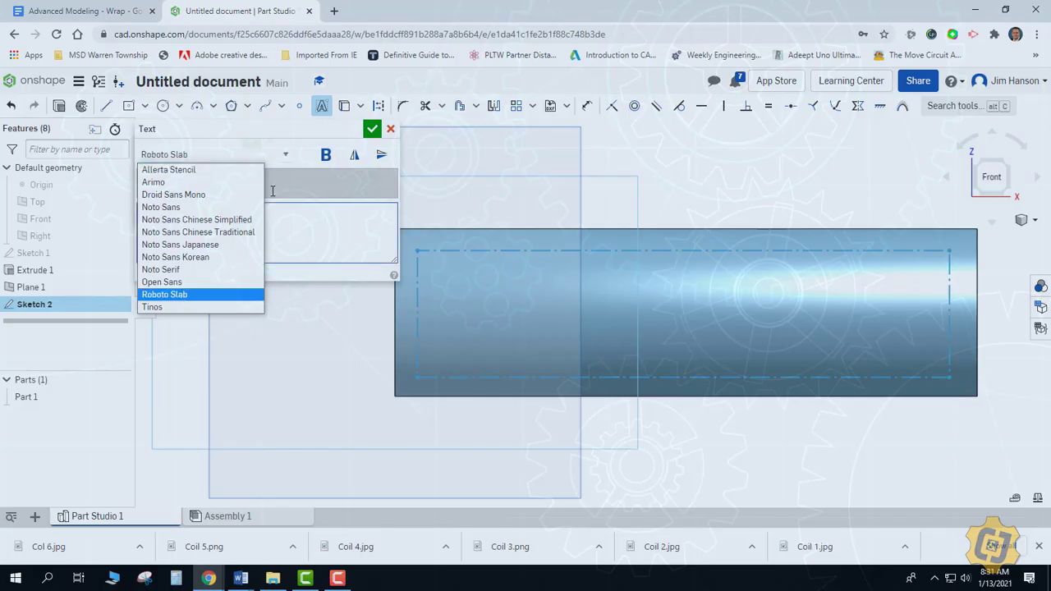
click(325, 158)
click(372, 129)
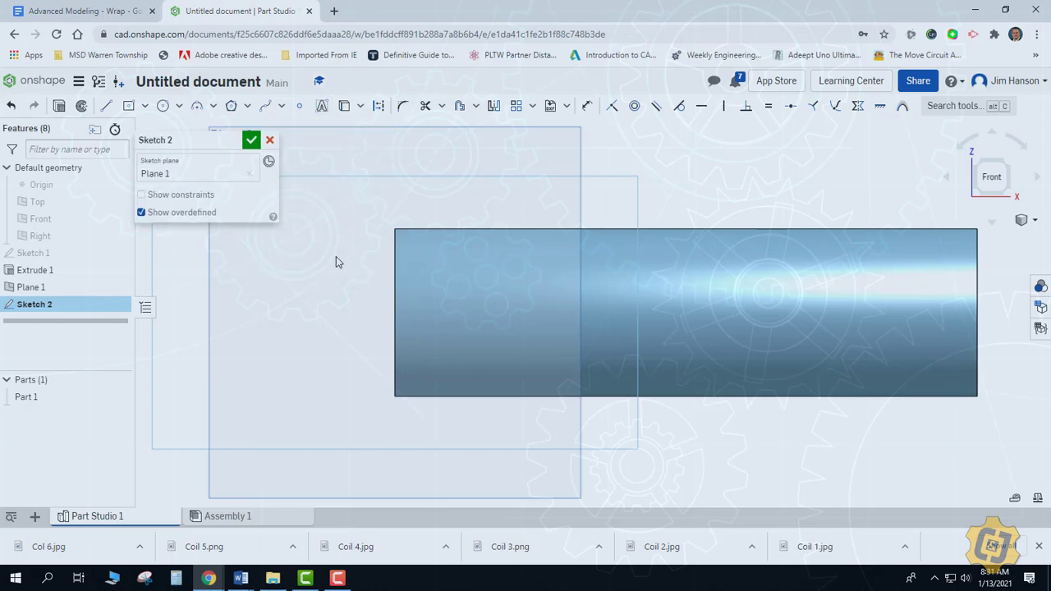
Step: Dimension the text height to 1.5 in so the text fits within the cylinder's length, and finish the sketch
scroll(336, 257, down, 3)
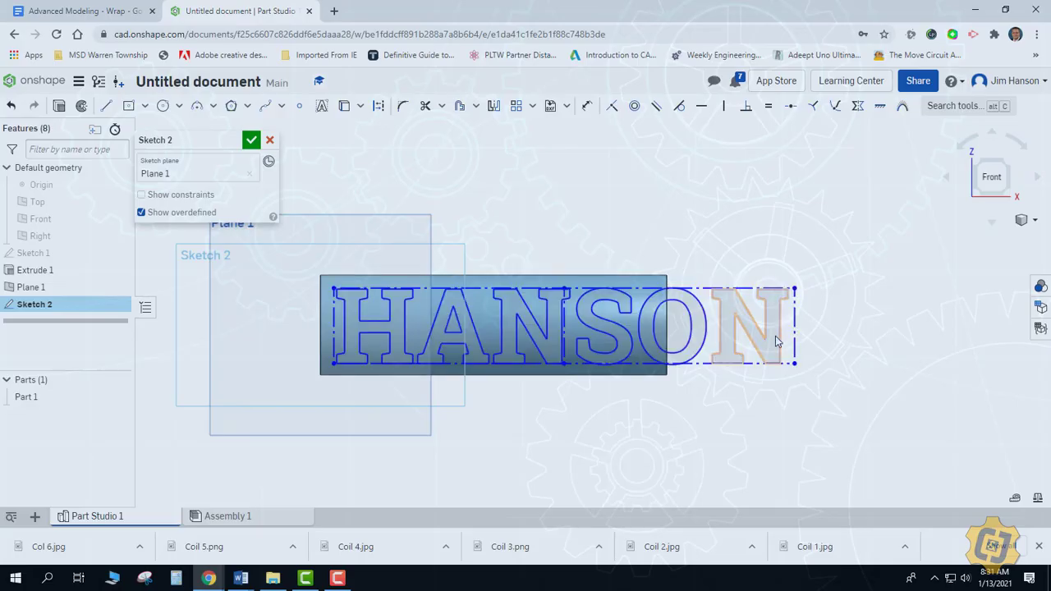
scroll(772, 343, up, 2)
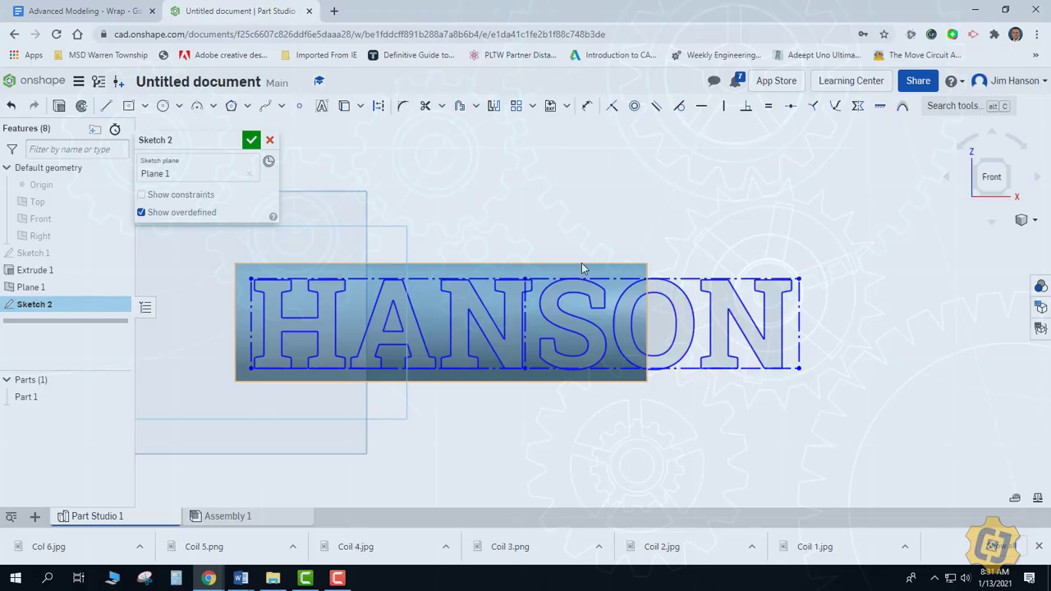
click(586, 105)
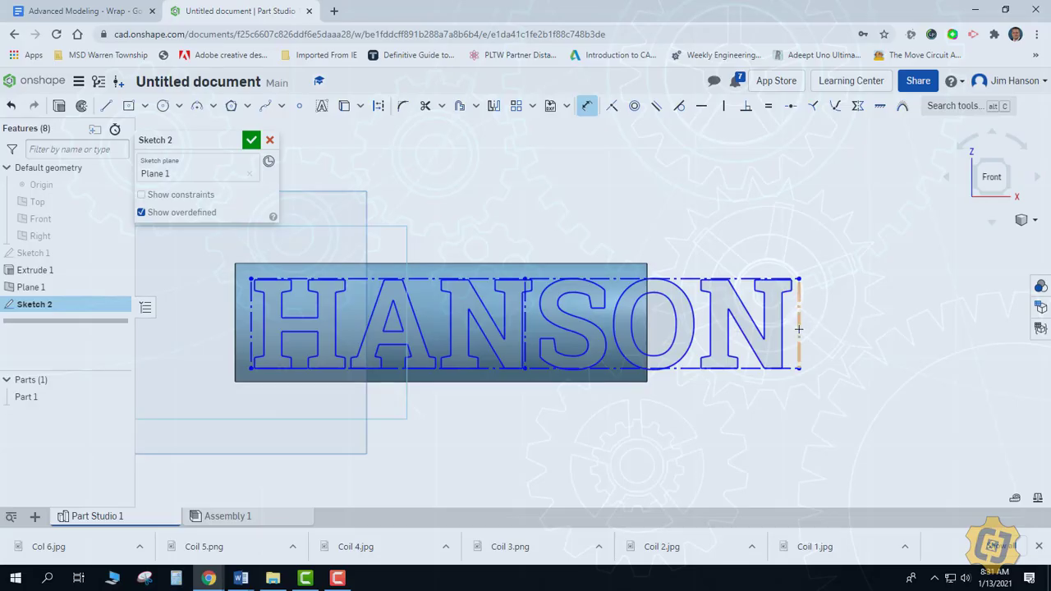
scroll(825, 308, up, 5)
key(Escape)
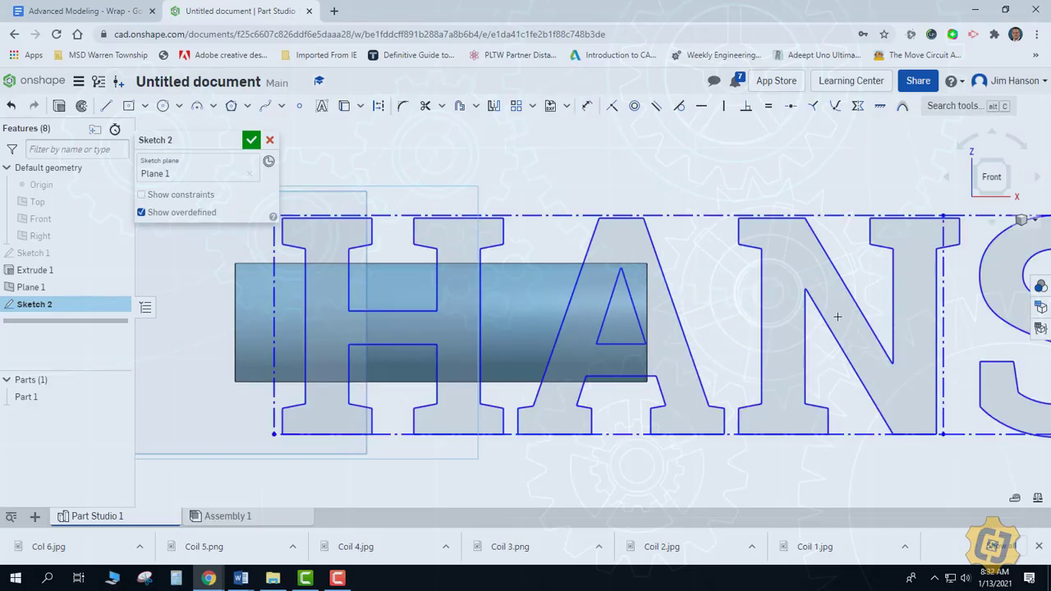
scroll(837, 316, down, 5)
double_click(811, 355)
text(1.5)
key(Return)
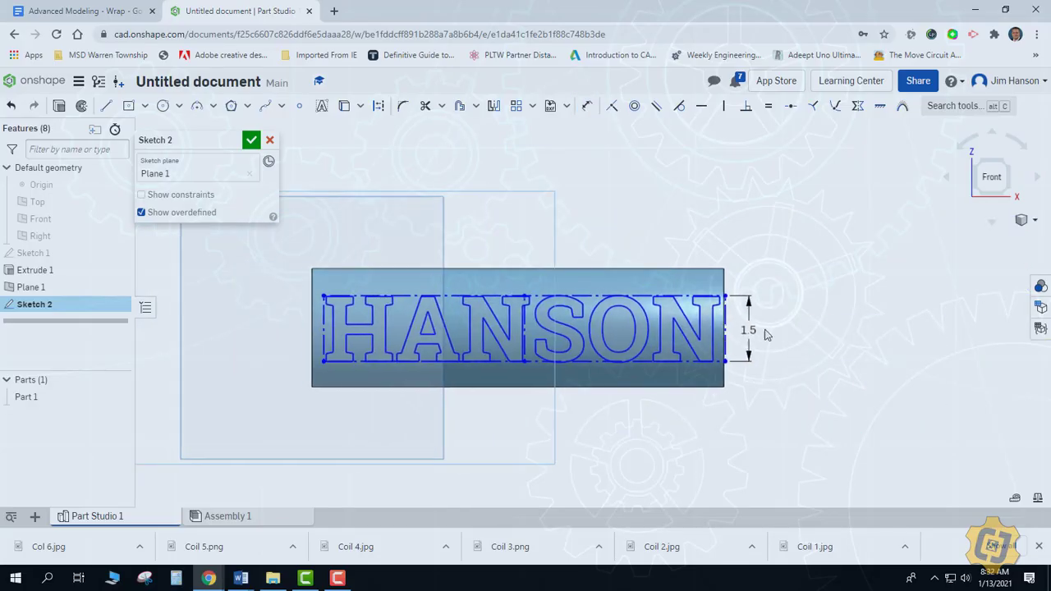
scroll(534, 345, up, 1)
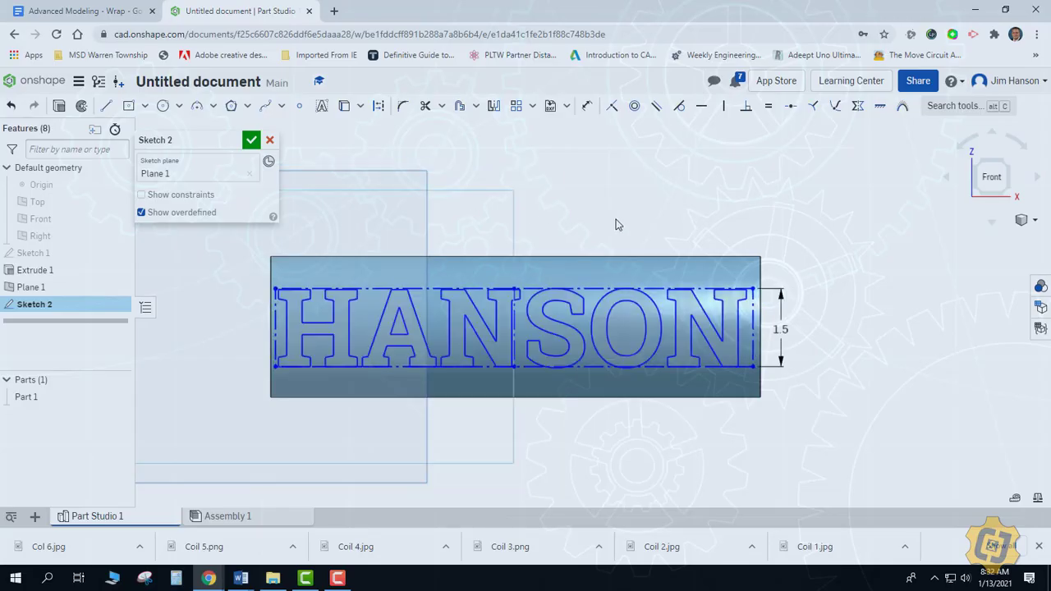
click(252, 141)
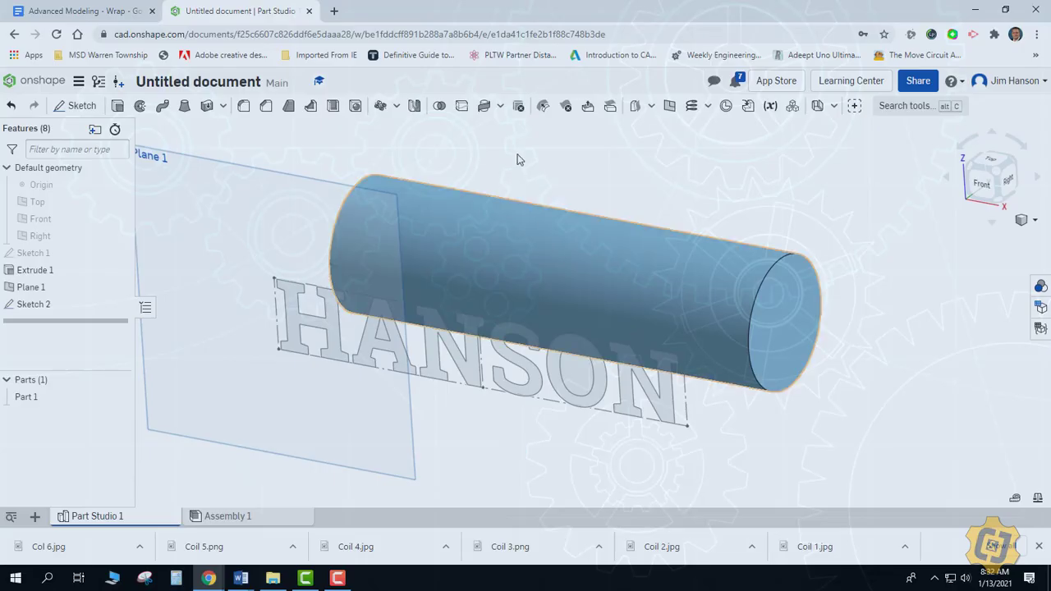
Step: Wrap the text sketch's faces onto the cylinder's curved face as an added solid
click(500, 106)
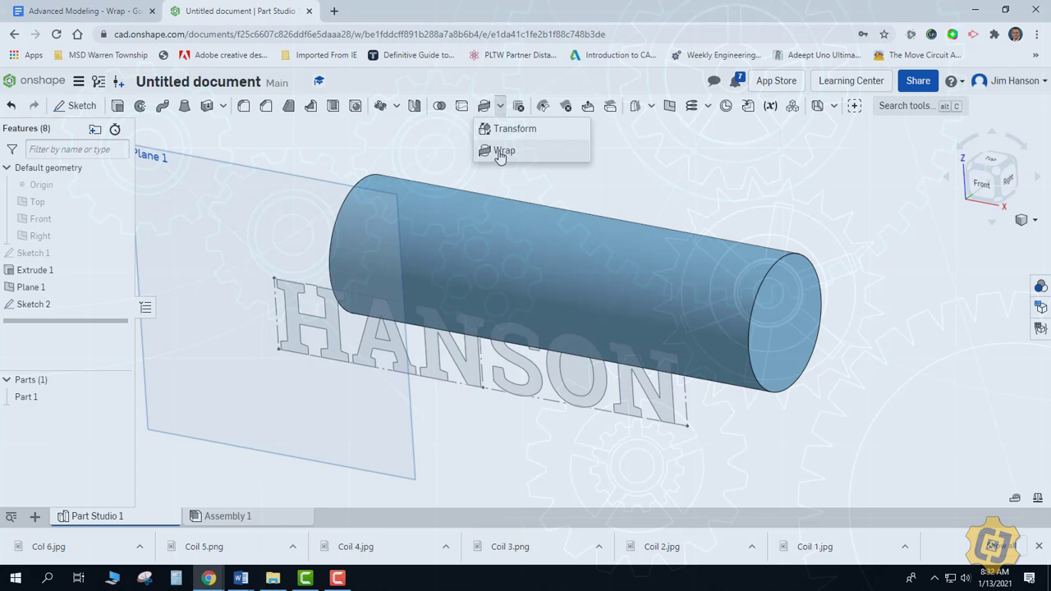
click(500, 152)
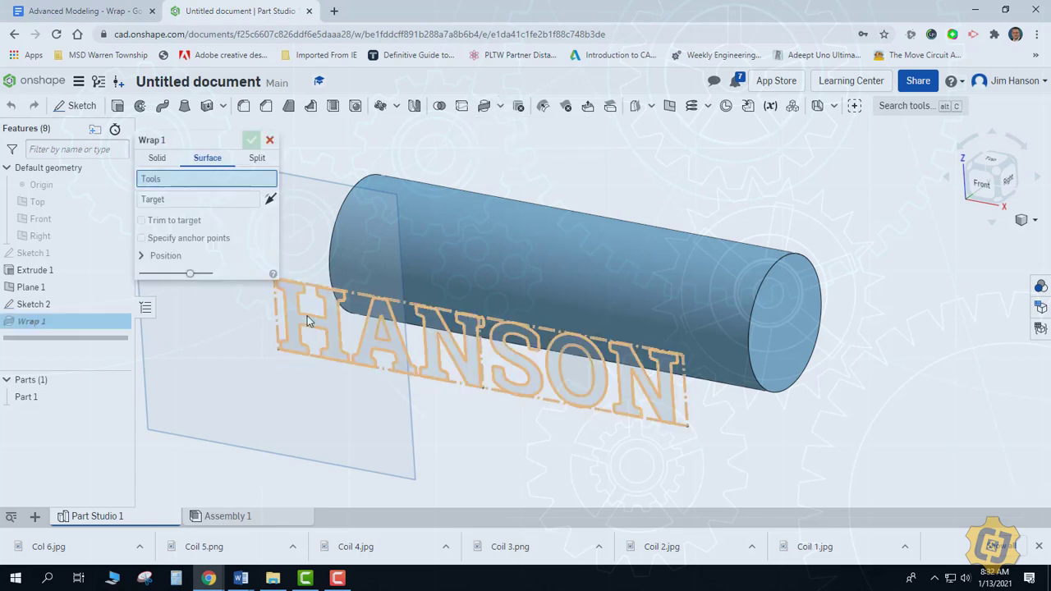
click(302, 309)
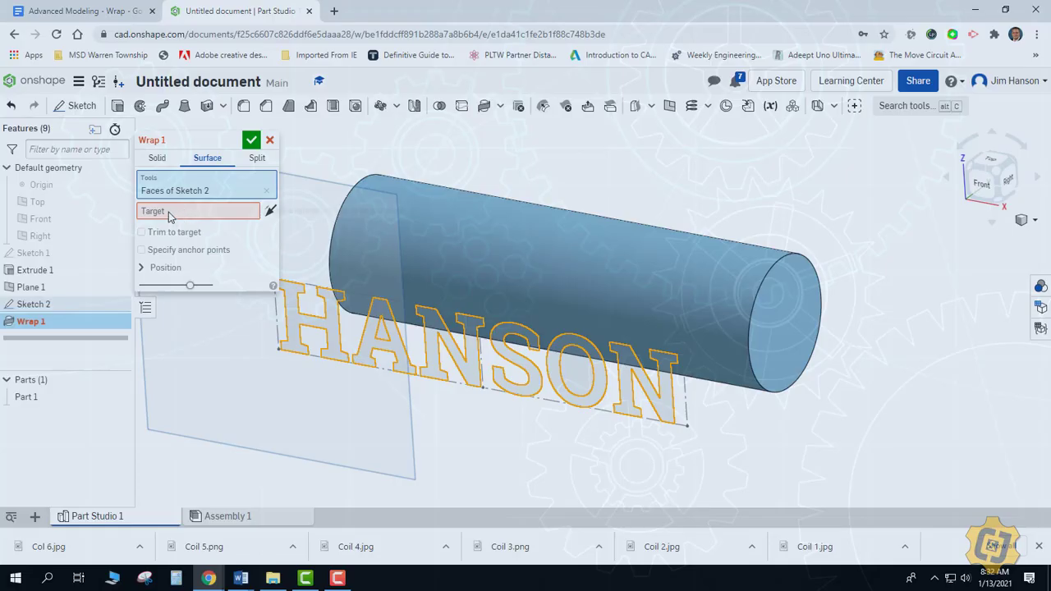
click(169, 211)
click(443, 268)
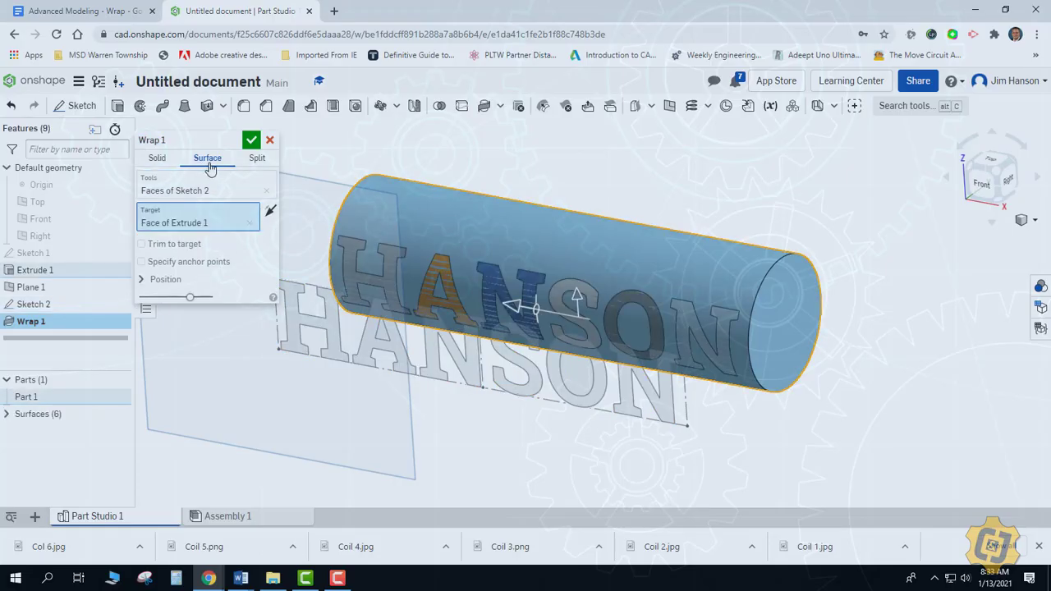
click(159, 161)
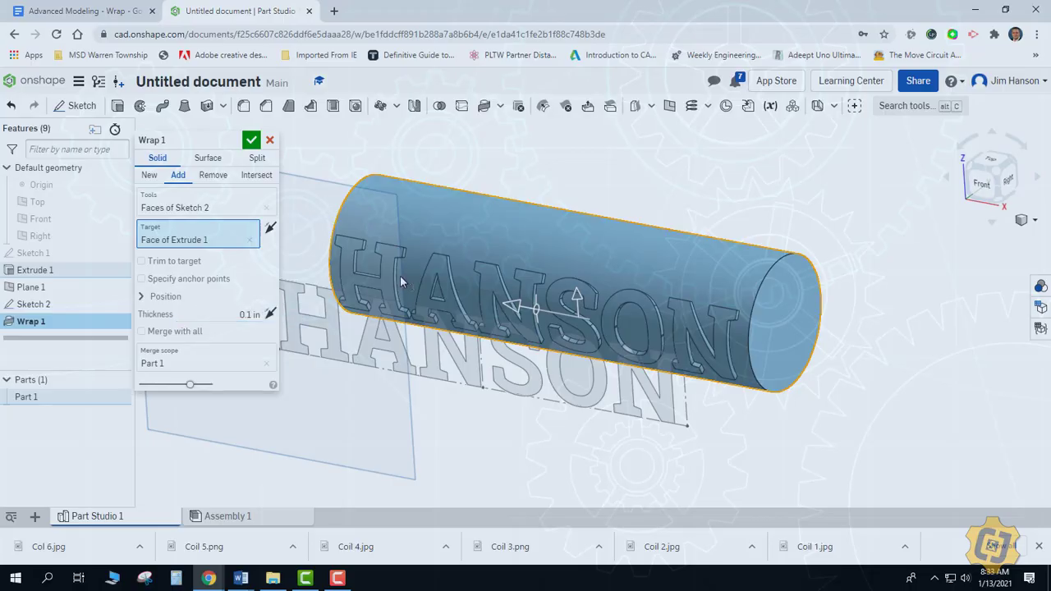
Step: Try a wrap thickness of 0.5 in and set it back to 0.1 in
click(243, 312)
text(0.5)
key(Return)
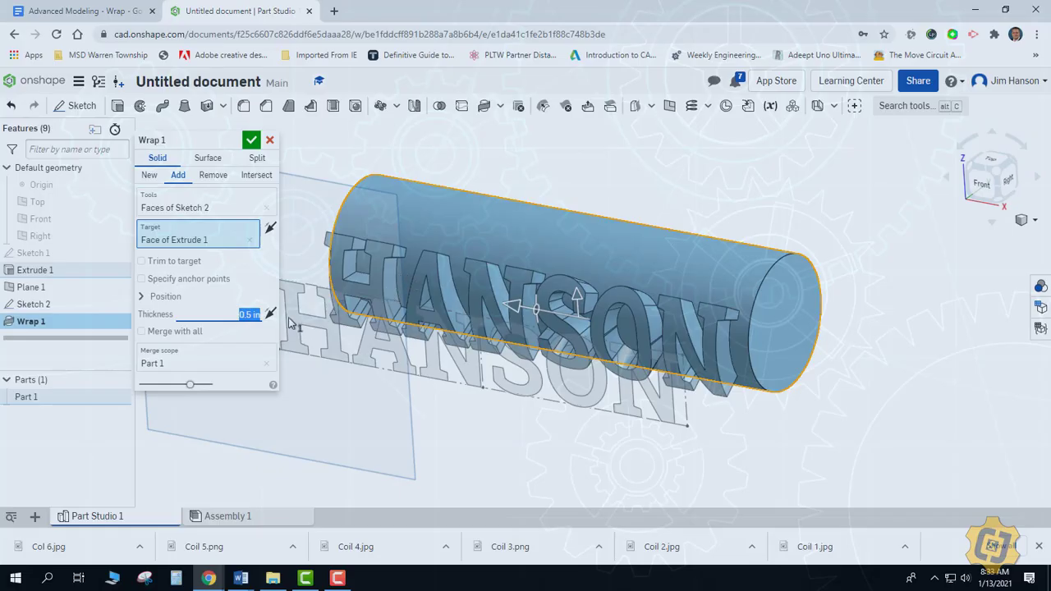
text(0.1)
key(Return)
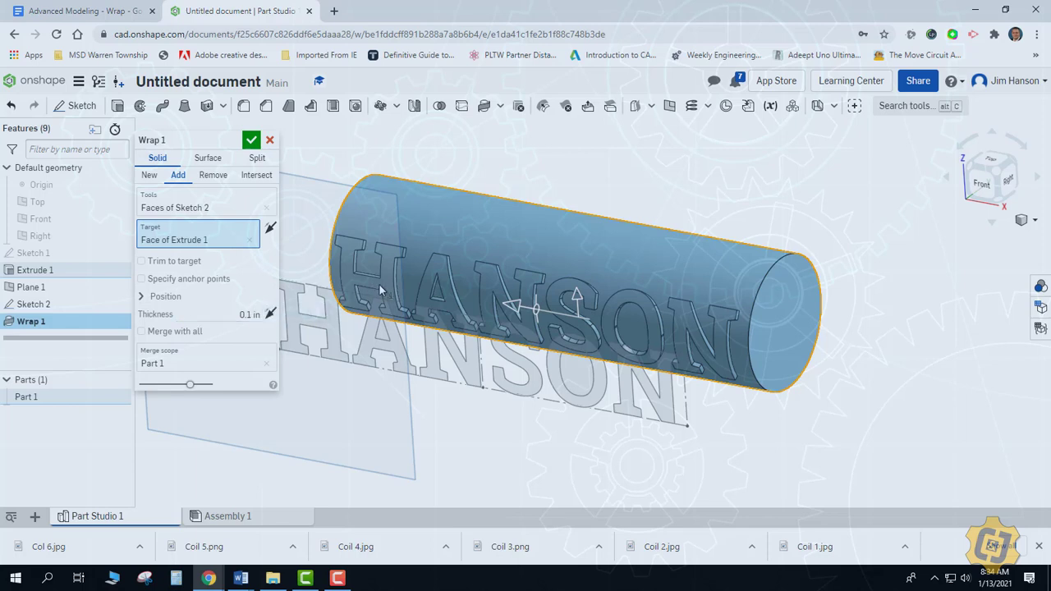
Step: Try engraving the wrapped text with Remove, a U shift of 0.1 in and an angle of 15 deg
click(212, 177)
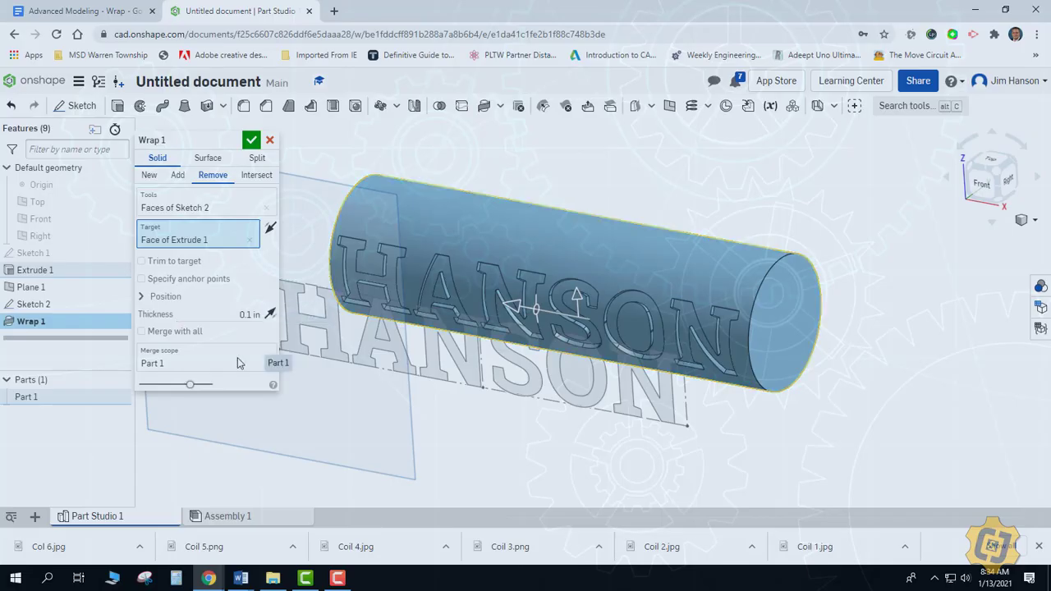
click(142, 297)
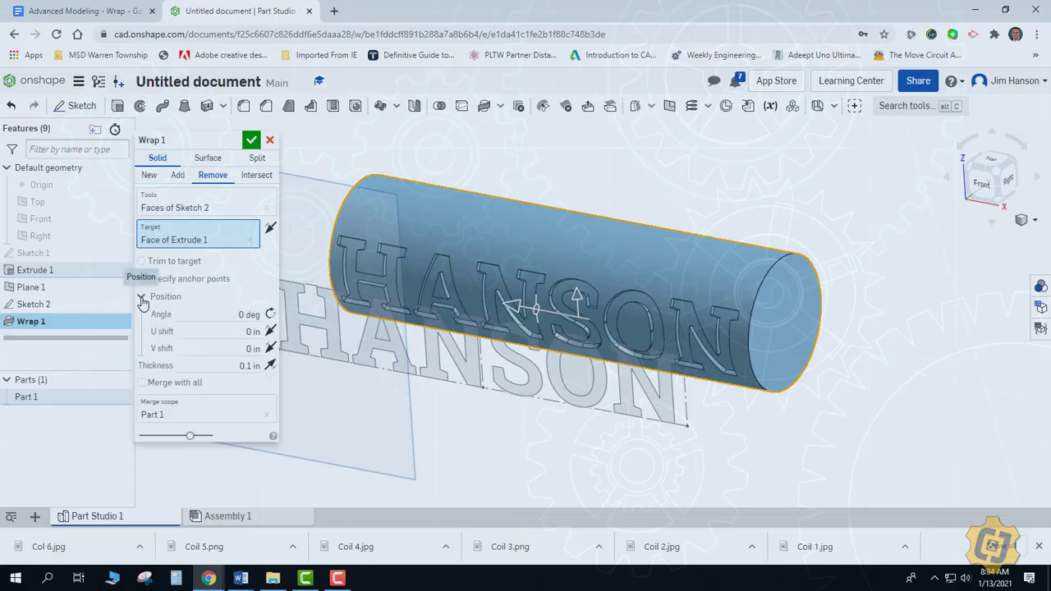
click(255, 331)
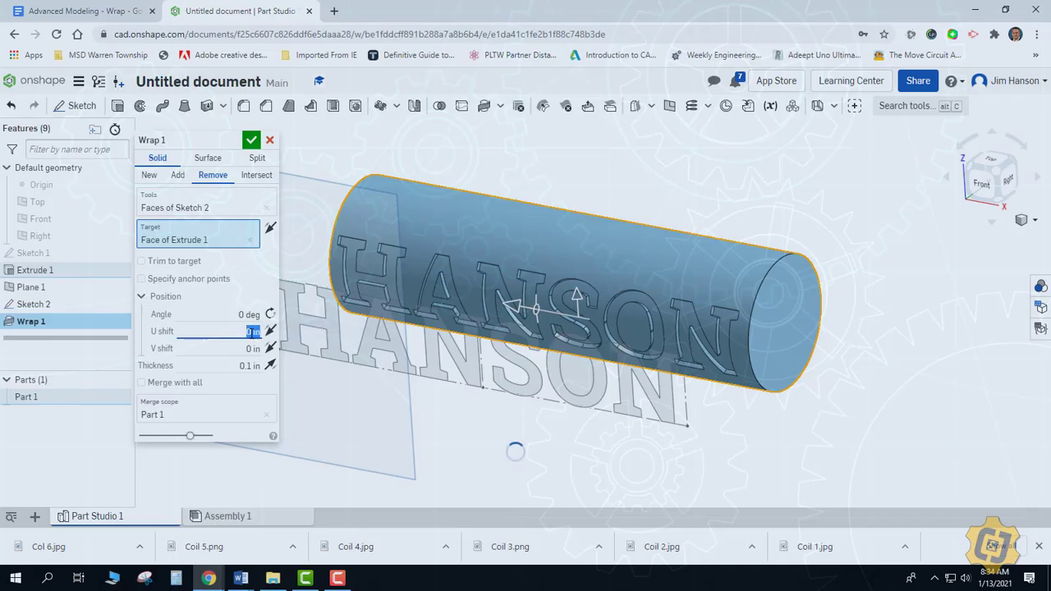
click(239, 316)
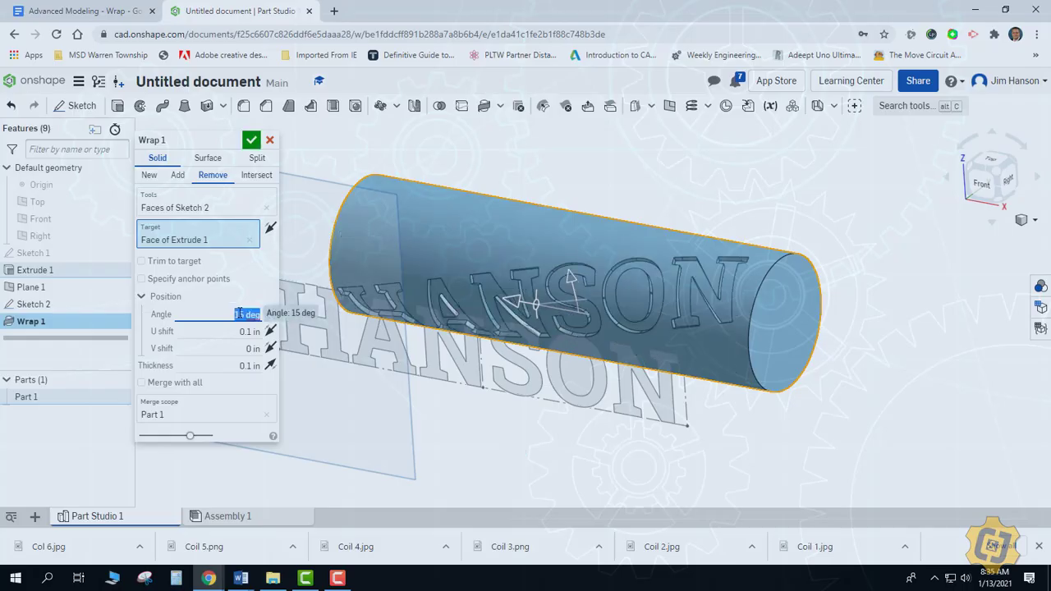
mouse_move(464, 417)
right_down()
mouse_move(465, 388)
mouse_move(461, 413)
right_up()
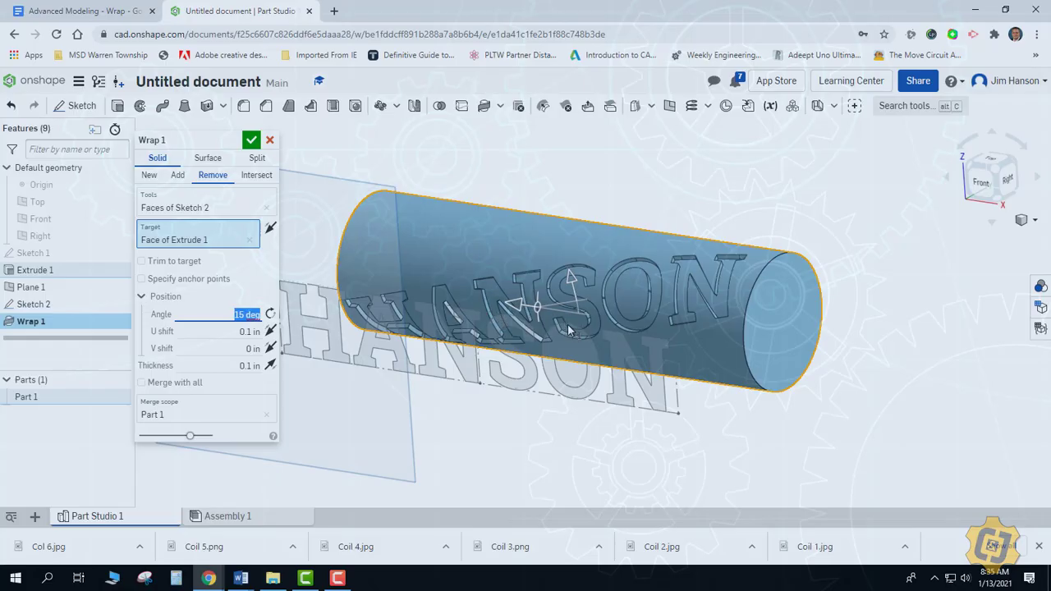
click(271, 140)
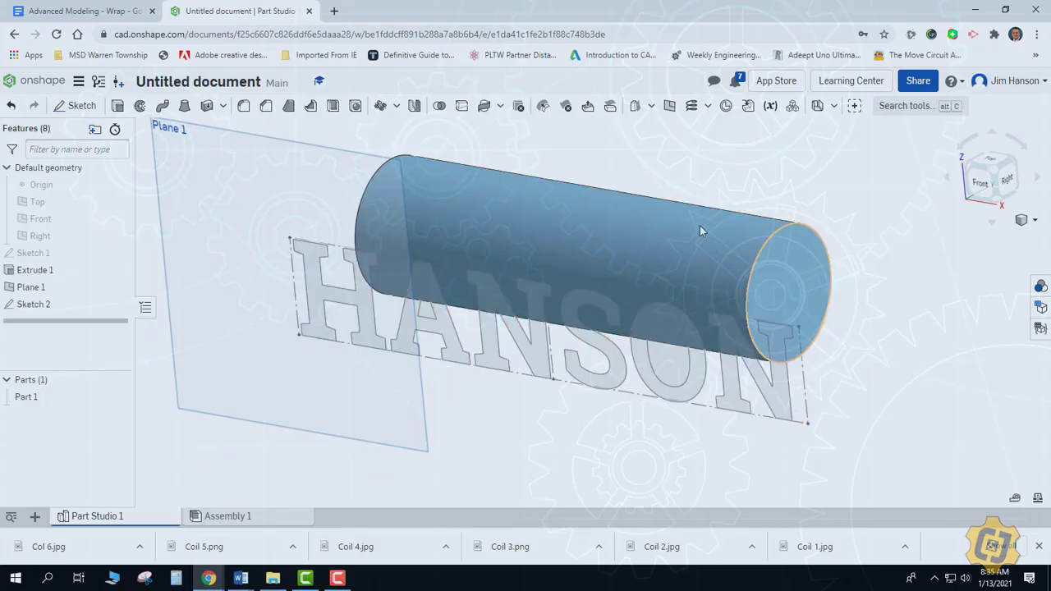
Step: Wrap the oversized text sketch onto the cylinder's curved face as an added solid 0.1 in thick, trimmed to the target
click(483, 108)
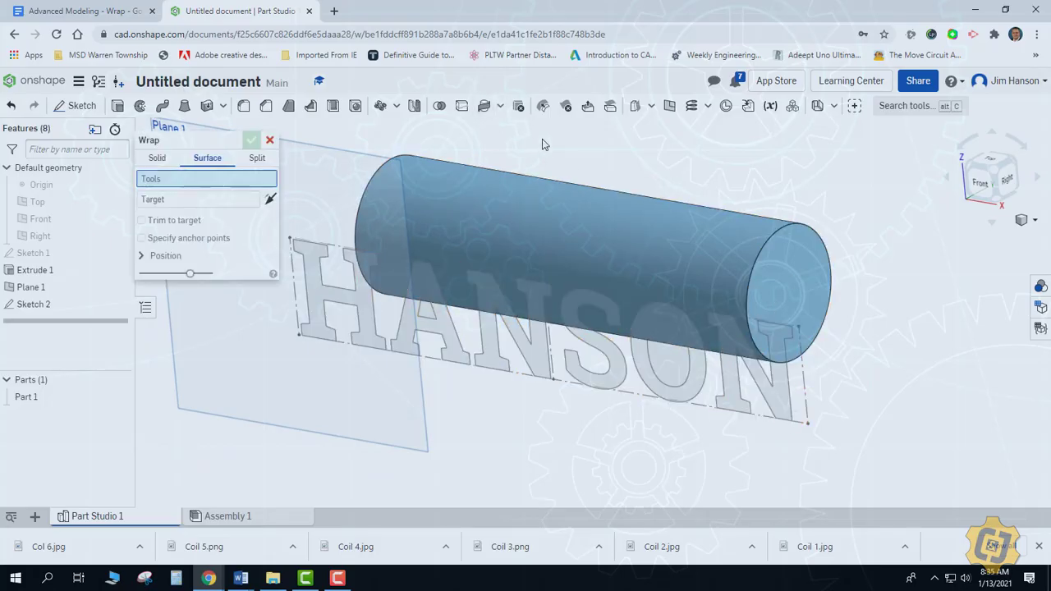
click(356, 310)
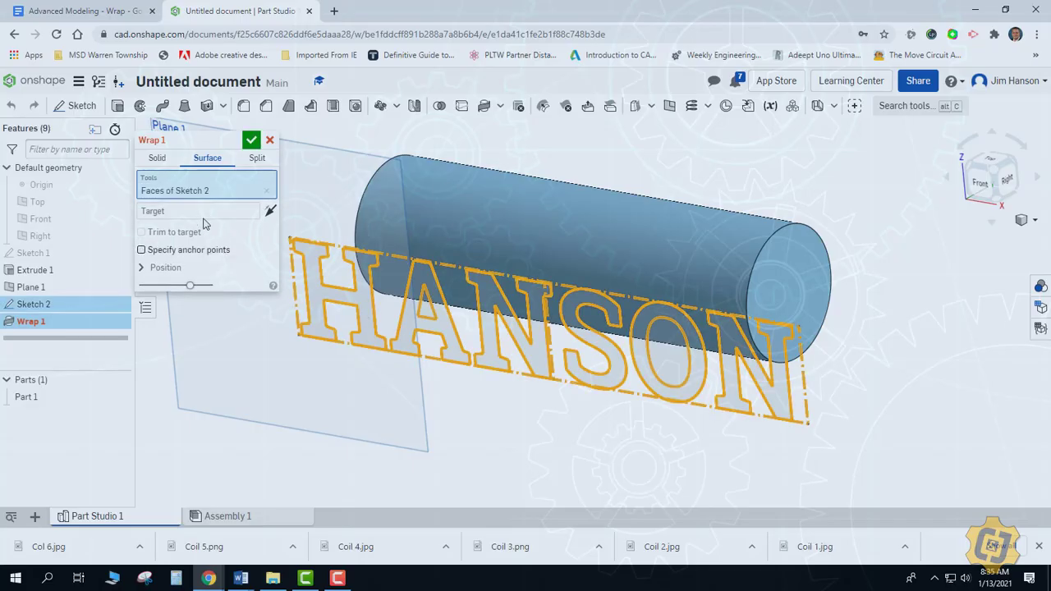
click(452, 215)
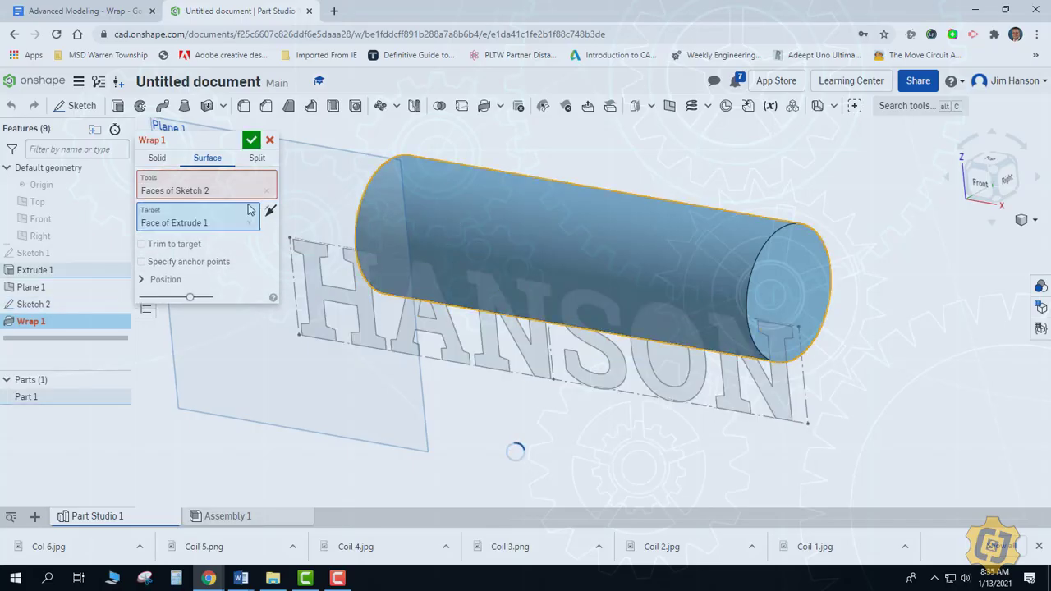
click(158, 157)
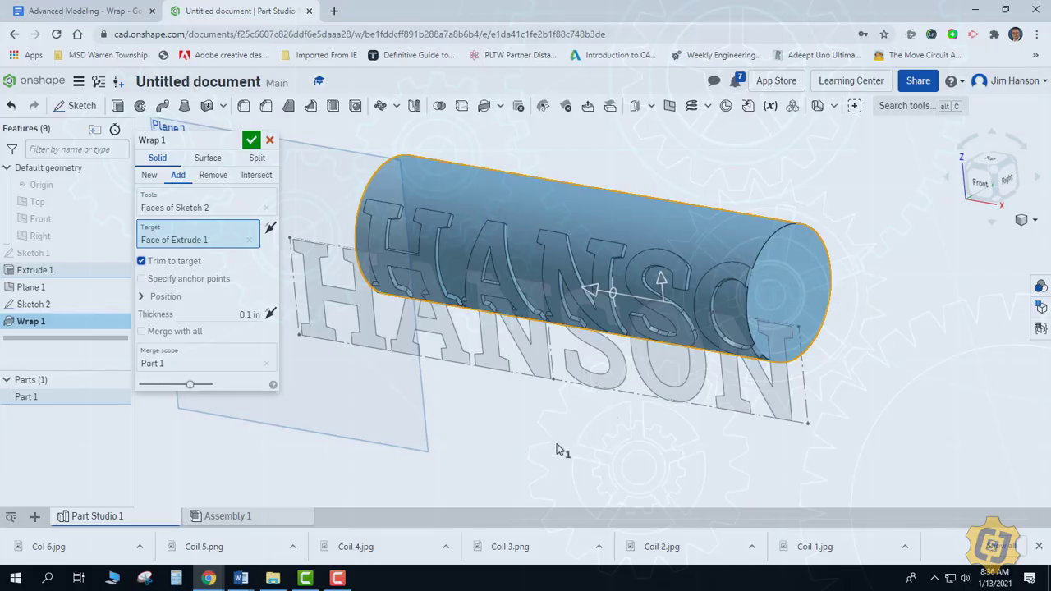
right_drag(554, 443, 554, 405)
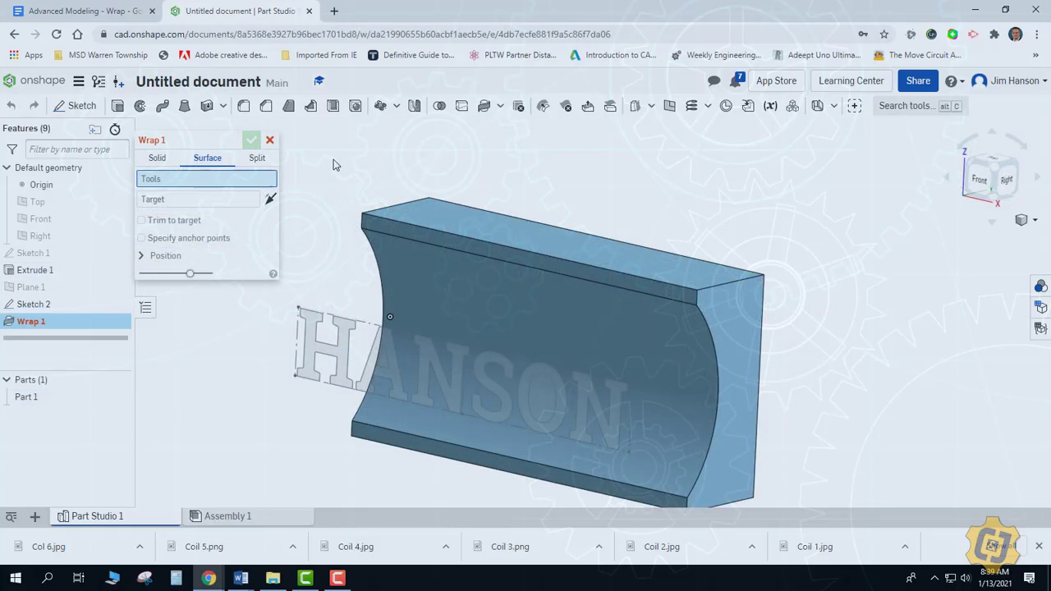
Step: Wrap the text sketch onto the block's concave face as a solid, using Remove to engrave it
click(315, 331)
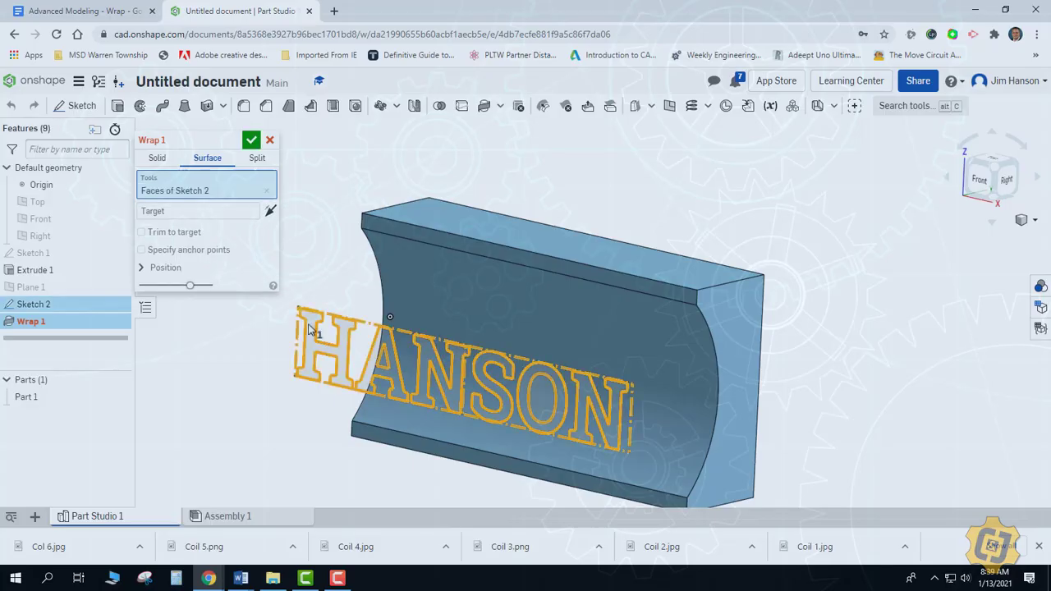
click(183, 215)
click(419, 298)
click(390, 291)
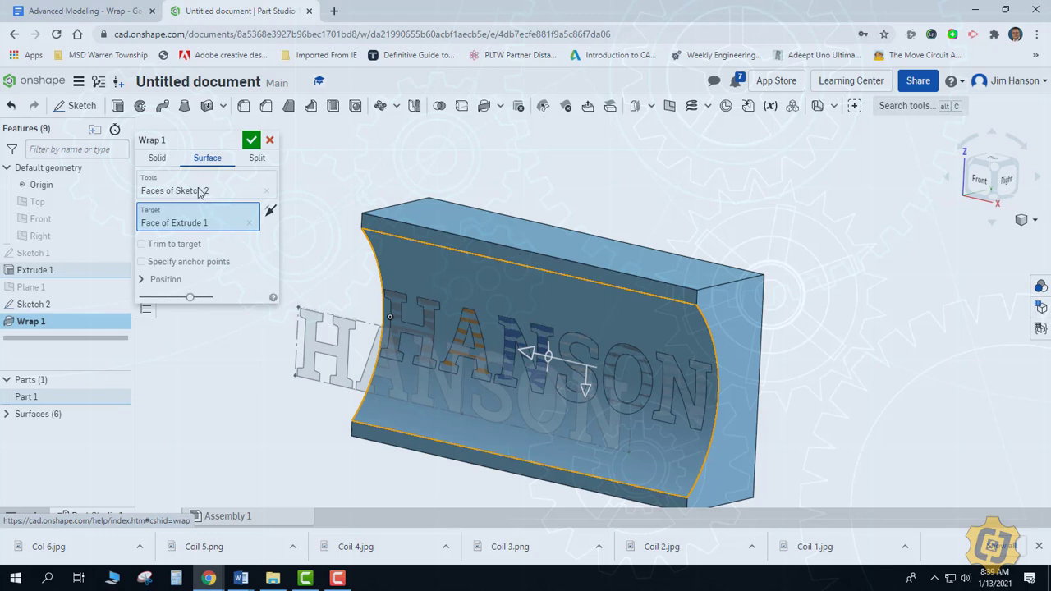
click(157, 158)
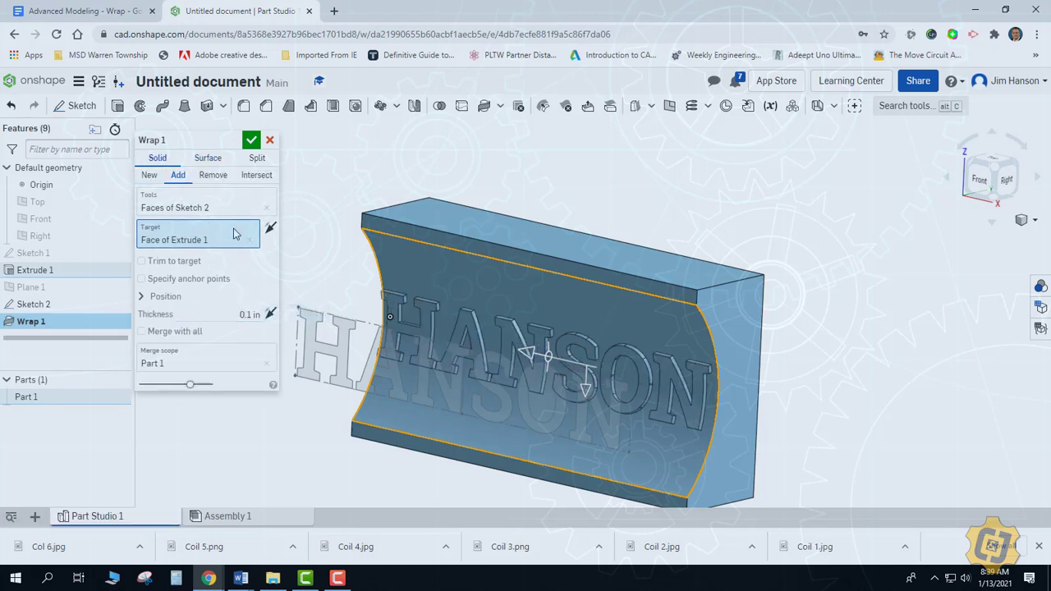
click(213, 176)
right_drag(346, 292, 435, 247)
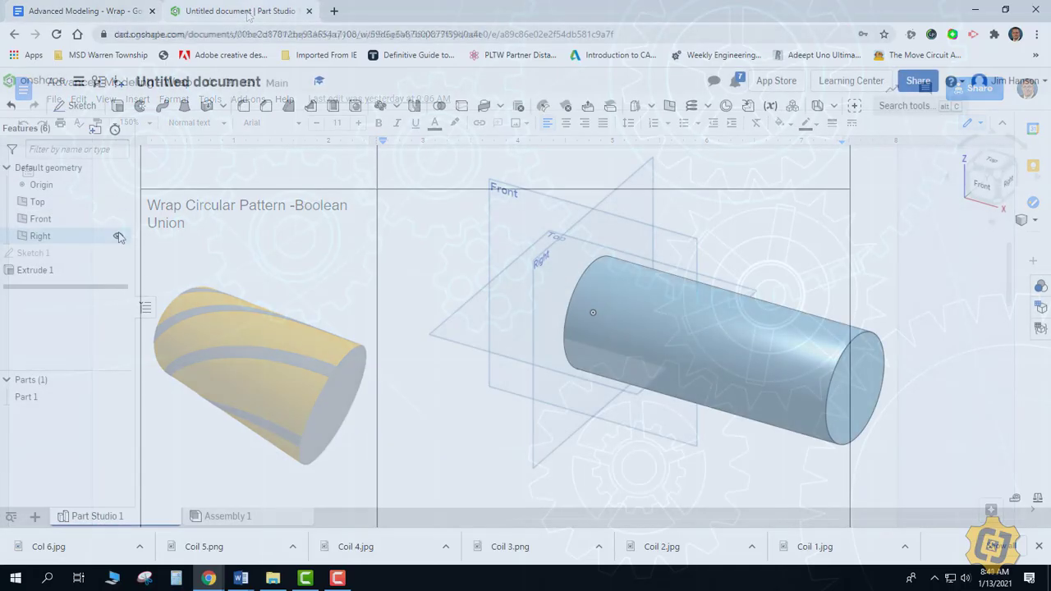
Step: Create a plane offset about 2.74 in from the Front plane
click(514, 291)
key(shift+p)
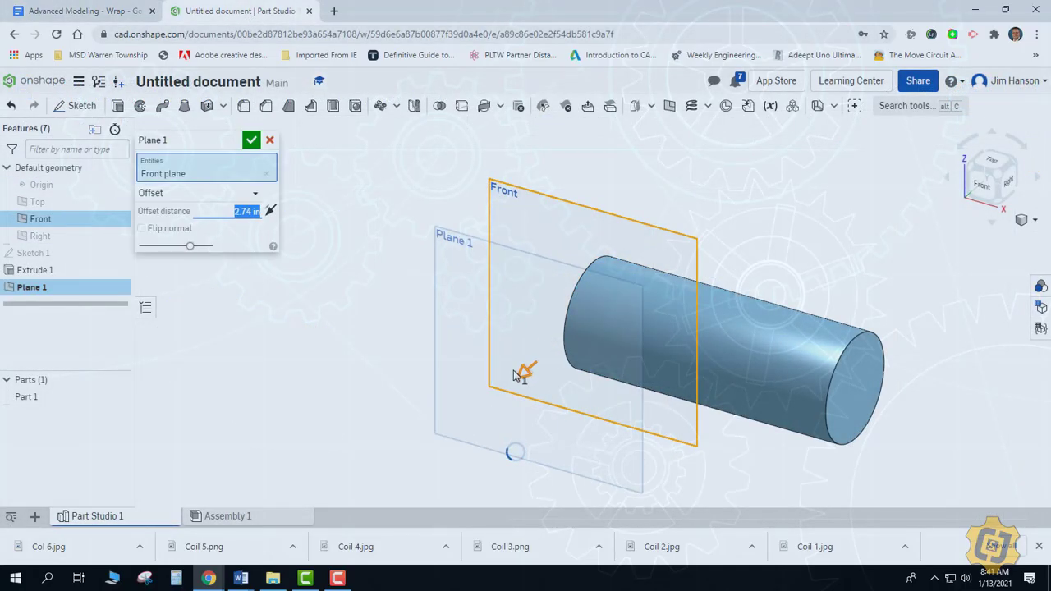
key(Return)
Step: Sketch a three-point arc of about 11.3 in radius on the offset plane, sweeping diagonally across the cylinder
click(74, 106)
key(n)
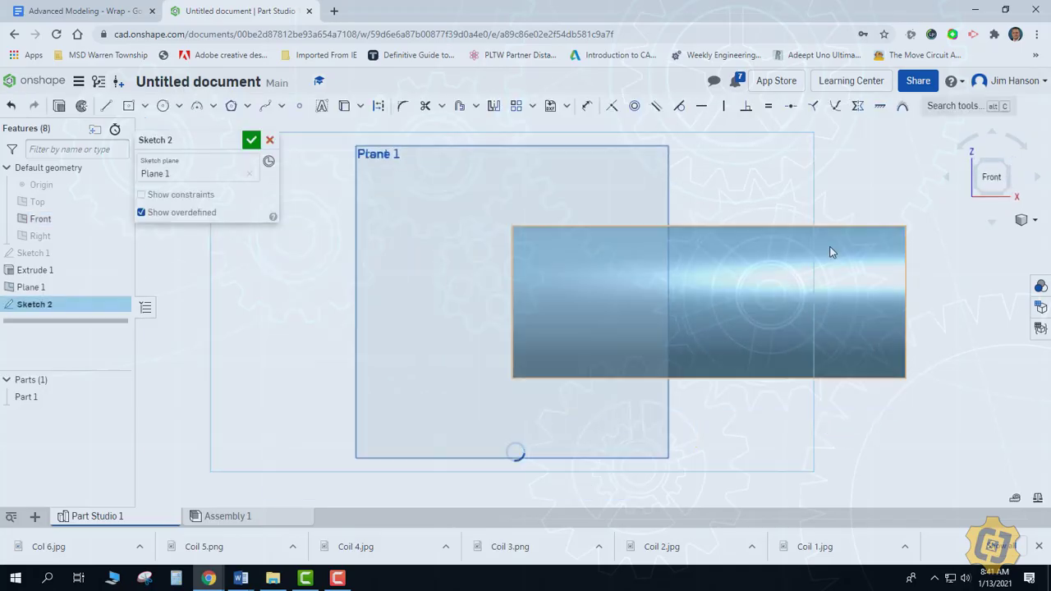
click(485, 378)
click(812, 222)
click(723, 304)
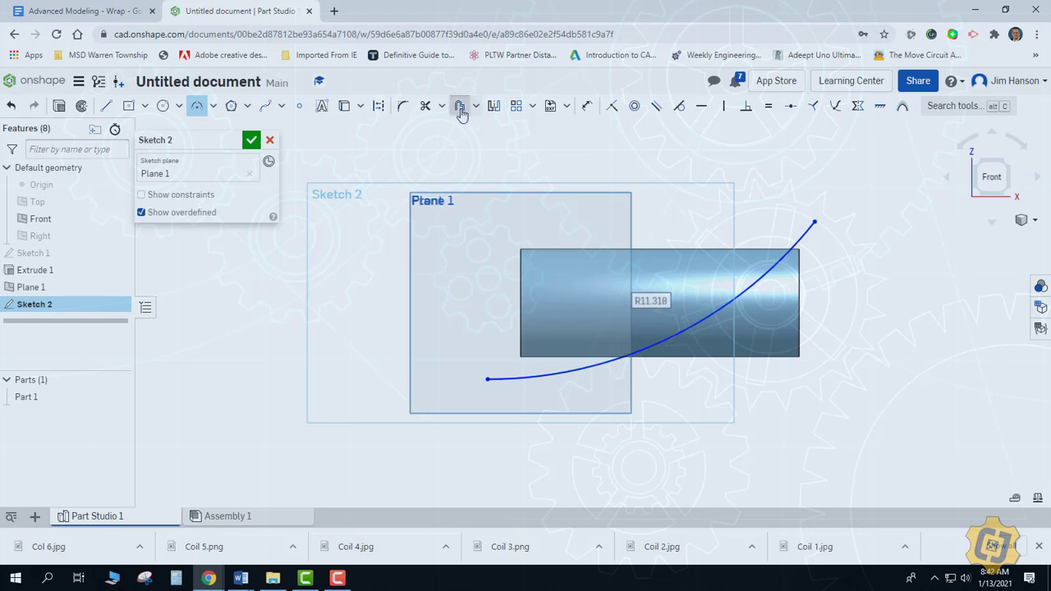
Step: Offset the arc below itself by about 0.48 in, close both ends with lines, and finish the sketch
click(461, 107)
click(672, 373)
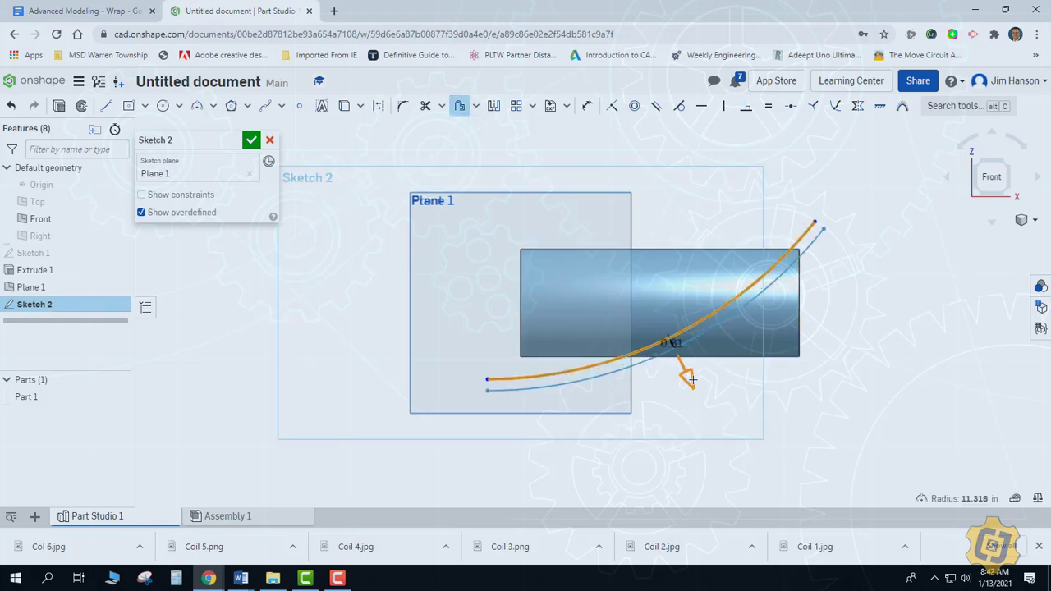
click(681, 375)
key(l)
drag(489, 378, 487, 397)
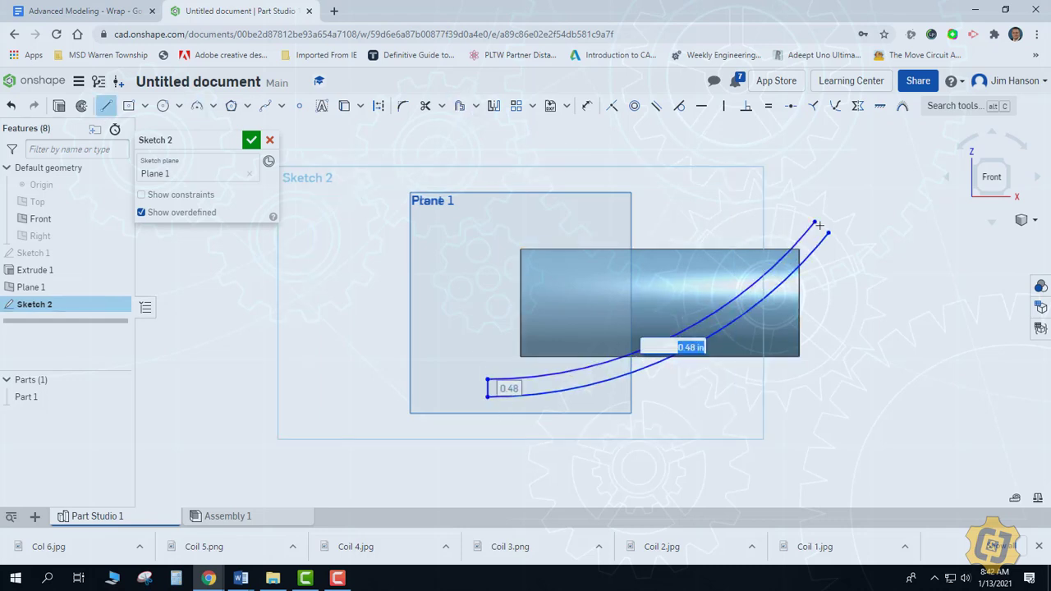
drag(814, 221, 827, 233)
click(251, 139)
Step: Wrap the curved band sketch onto the cylinder's curved face as an added solid 0.1 in thick
right_click(344, 197)
click(364, 250)
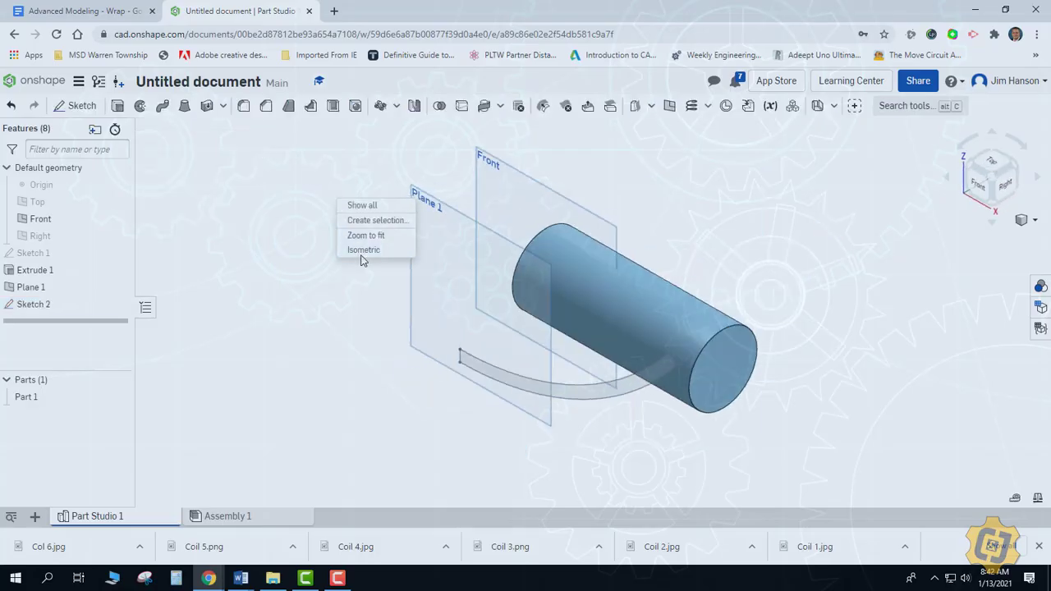
click(405, 109)
click(475, 360)
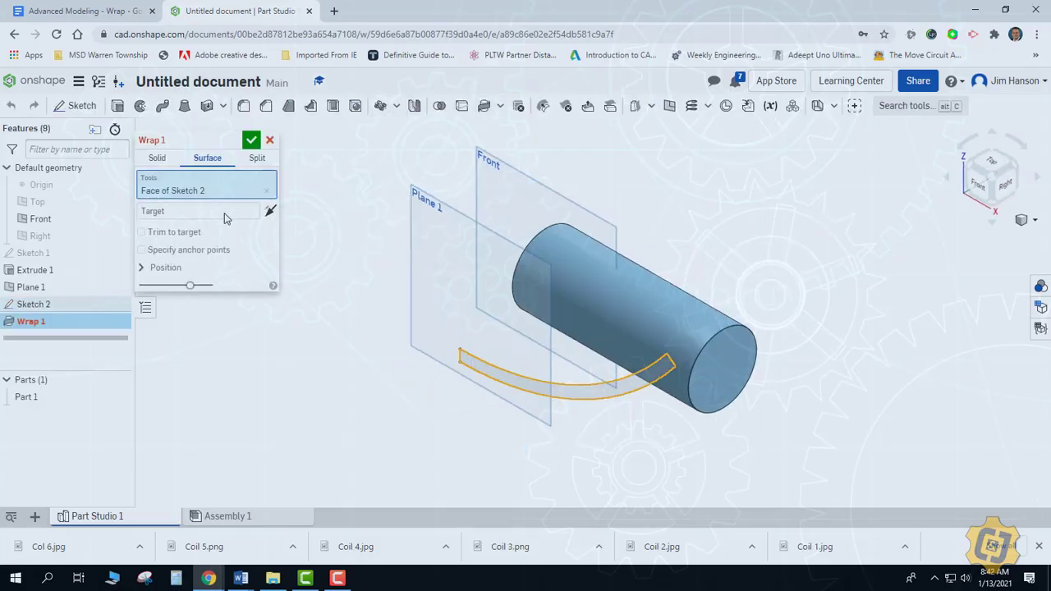
click(565, 302)
click(157, 159)
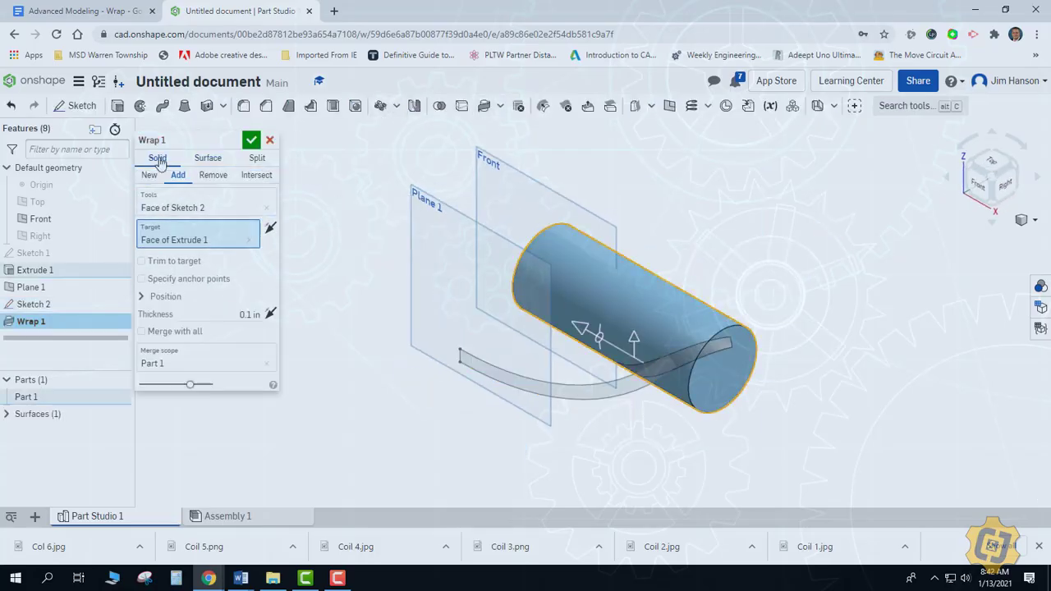
right_drag(427, 197, 448, 239)
click(252, 141)
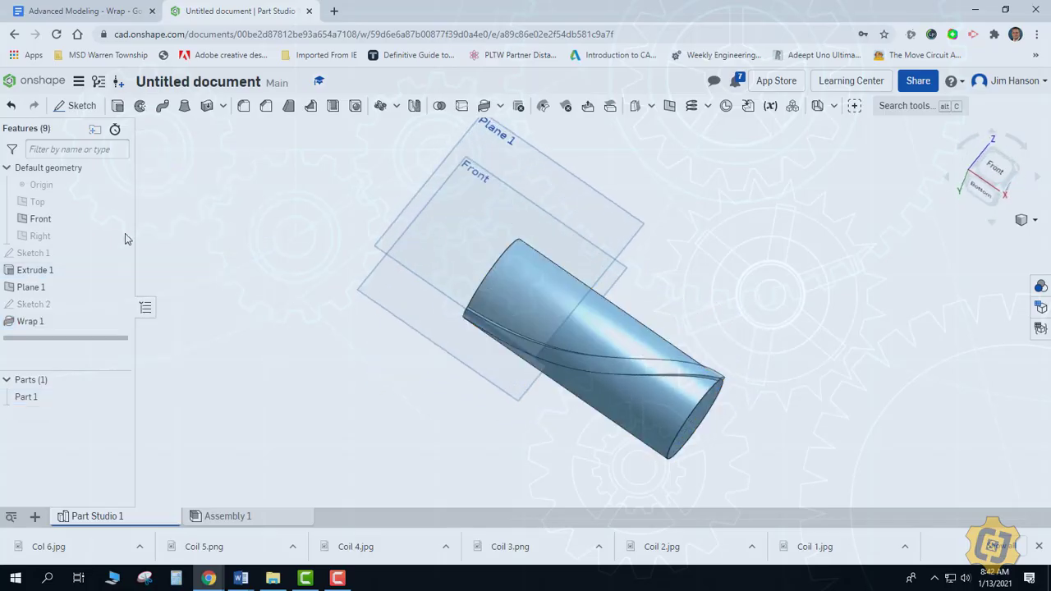
Step: Hide all planes around the cylinder
key(p)
right_click(317, 228)
click(344, 277)
right_drag(354, 351, 393, 284)
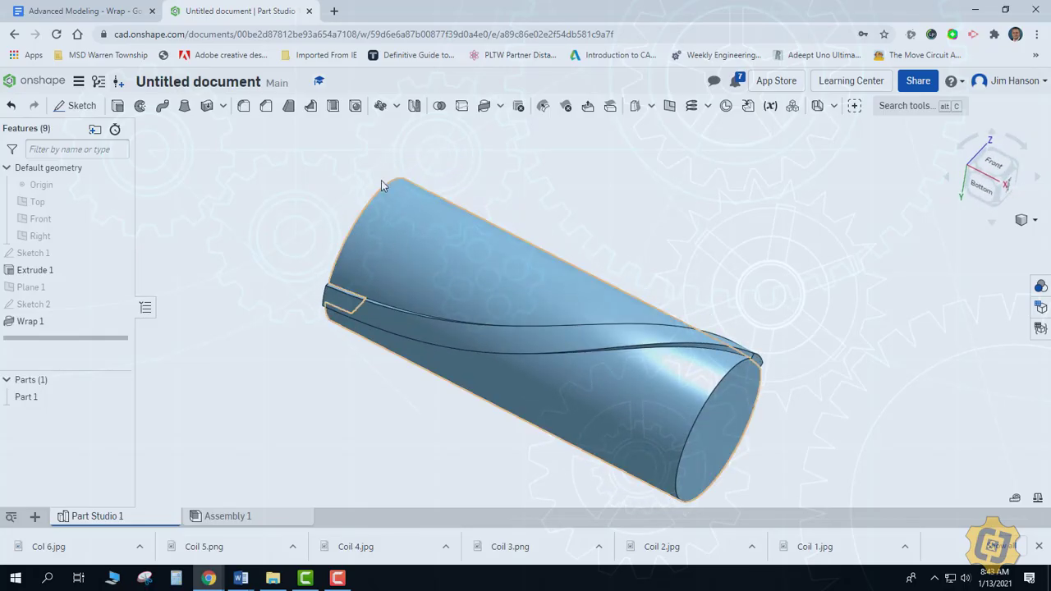
Step: Try a circular feature pattern of the wrap around the cylinder's axis with 4 instances over 360 deg
click(379, 105)
click(217, 160)
click(164, 195)
click(377, 310)
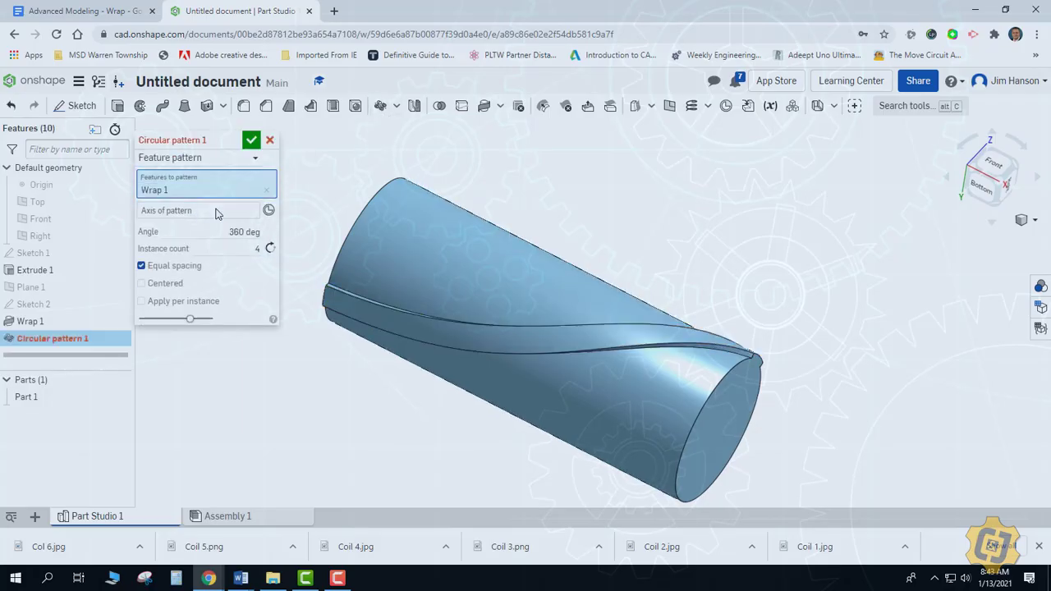
click(415, 261)
mouse_move(693, 277)
right_down()
mouse_move(652, 289)
mouse_move(648, 263)
mouse_move(734, 263)
mouse_move(687, 267)
right_up()
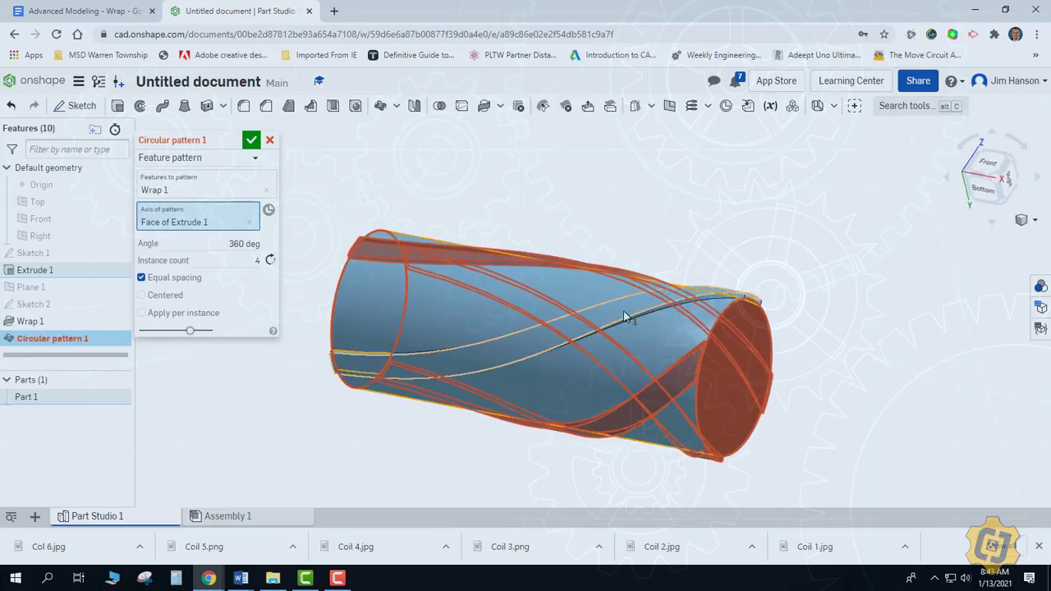
right_drag(649, 235, 680, 245)
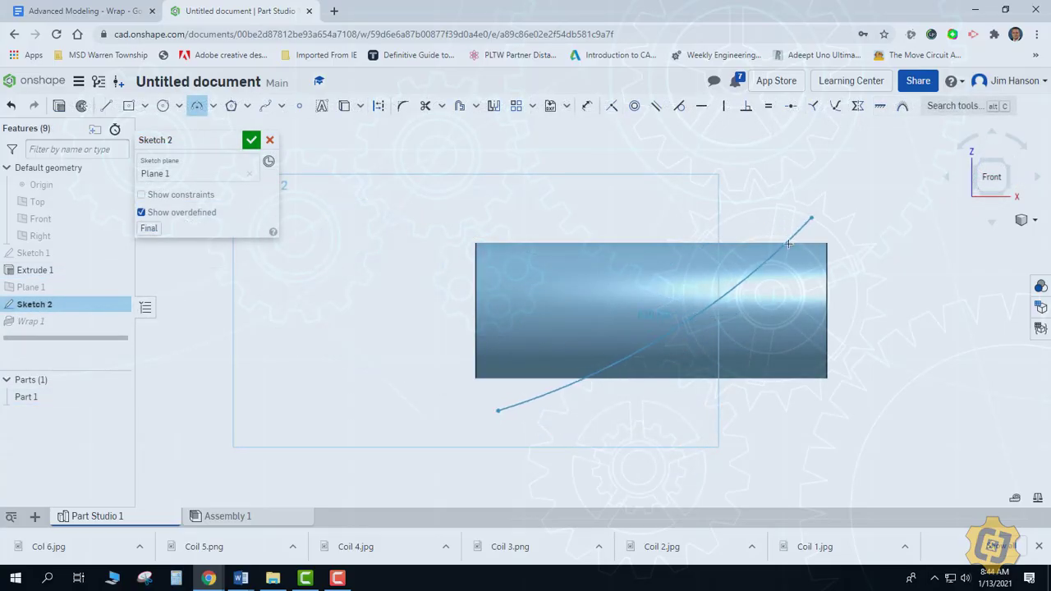
Step: Complete a replacement arc of about 10.6 in radius in the band sketch and offset a copy above it
click(788, 244)
click(459, 105)
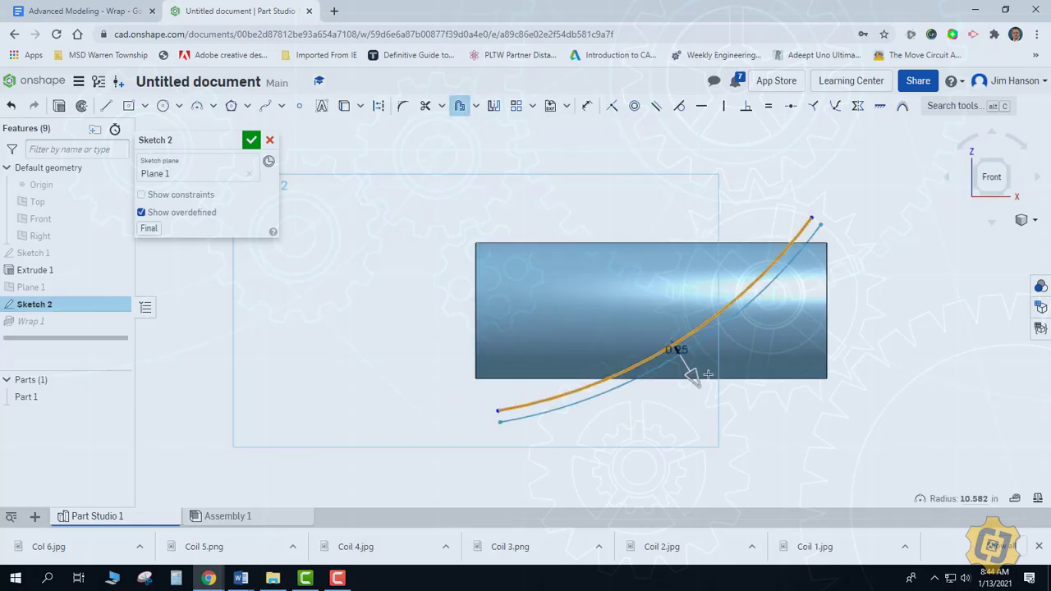
click(669, 340)
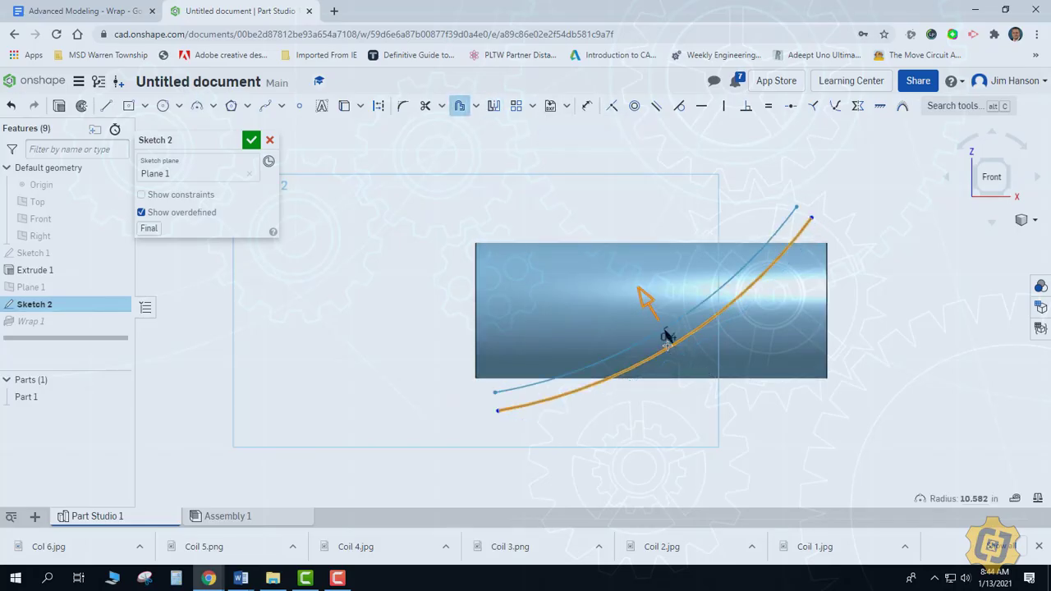
Step: Close both ends of the new band profile with lines and finish the sketch
click(107, 105)
click(493, 386)
click(498, 411)
click(811, 218)
click(251, 140)
Step: Redefine the wrap using the new band face as the tool and the cylinder's curved face as the target
right_click(626, 185)
click(1022, 220)
click(966, 235)
click(452, 371)
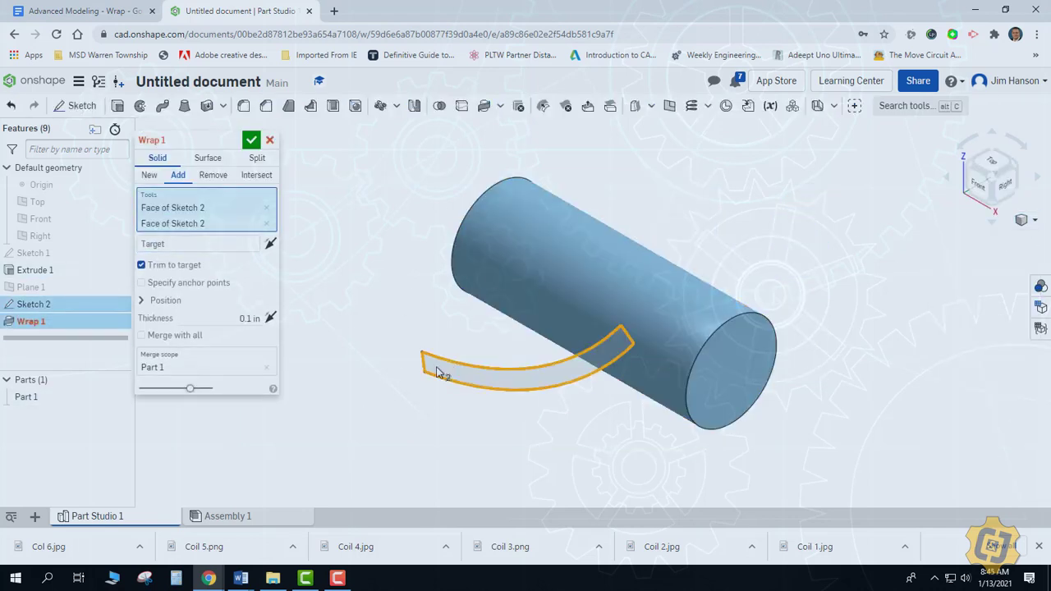
click(189, 243)
click(480, 259)
key(Return)
Step: Circular-pattern the redefined wrap as a feature around the cylinder's axis, with 4 equally spaced instances over 360 deg
right_drag(718, 289, 672, 366)
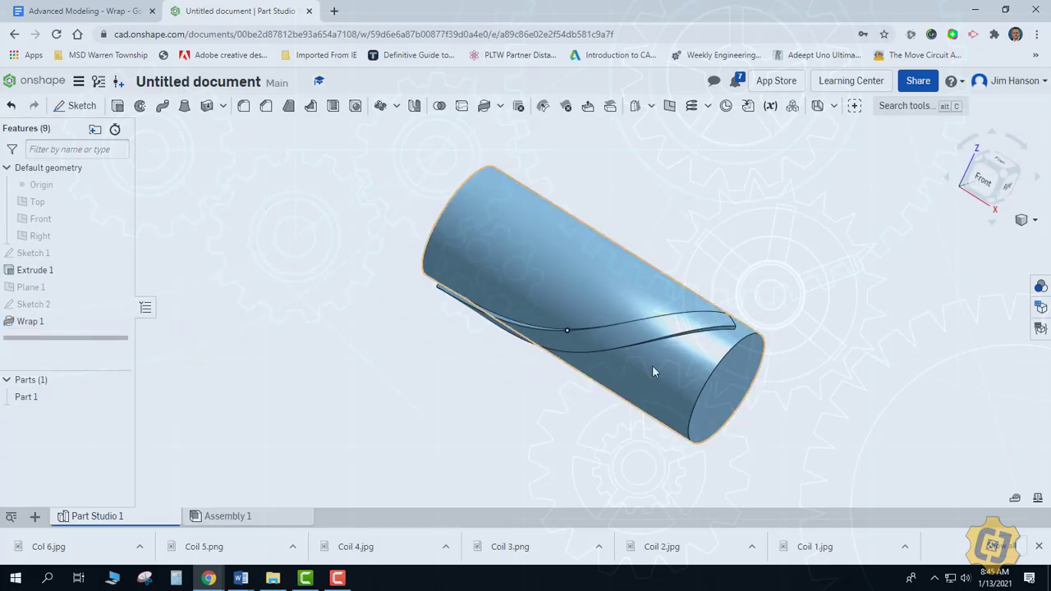
mouse_move(684, 282)
right_down()
mouse_move(704, 264)
mouse_move(749, 347)
right_up()
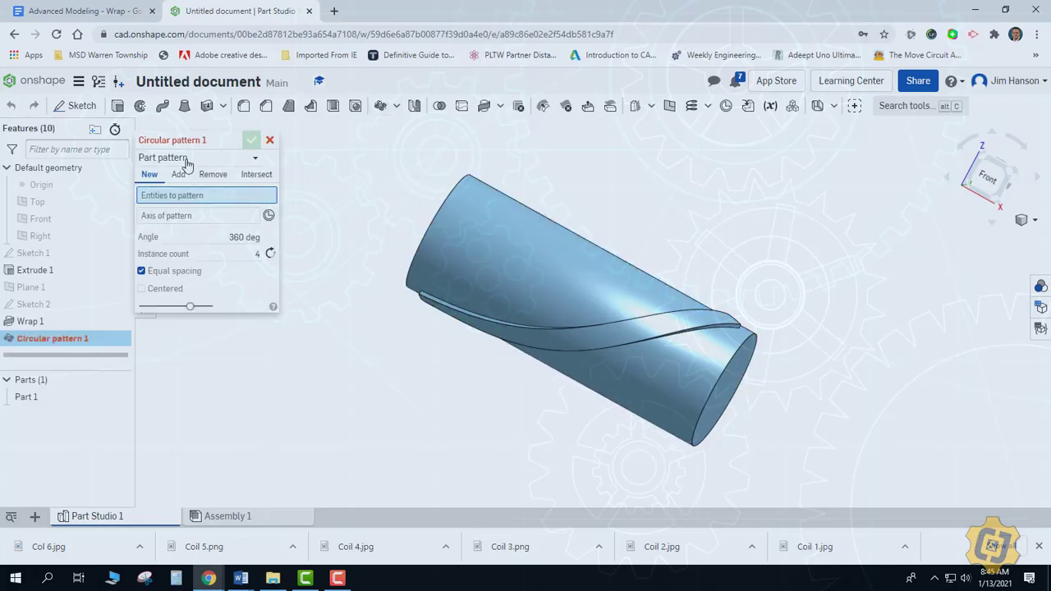
click(188, 159)
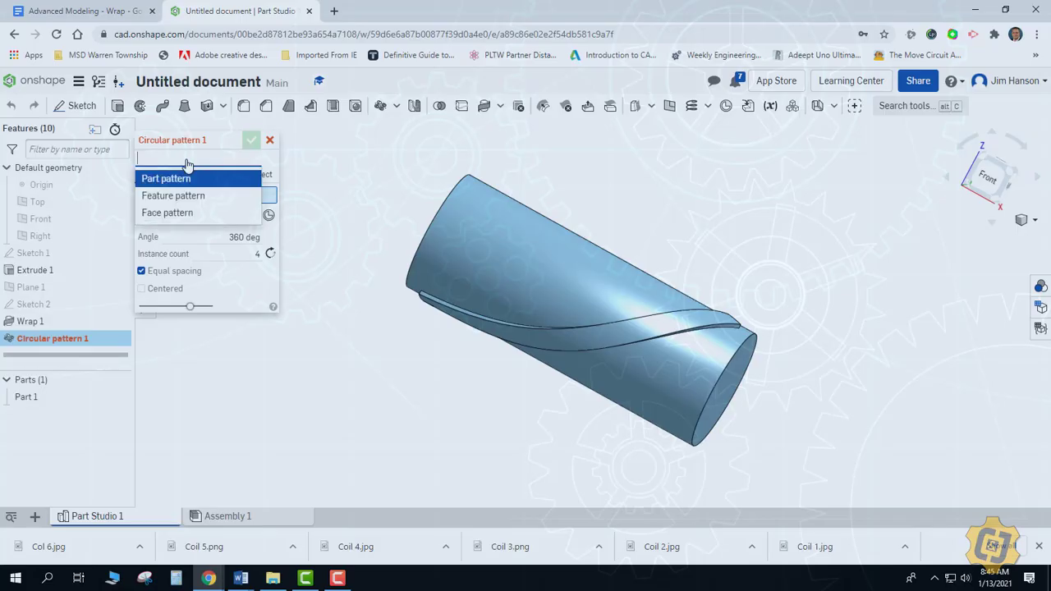
click(170, 198)
click(527, 338)
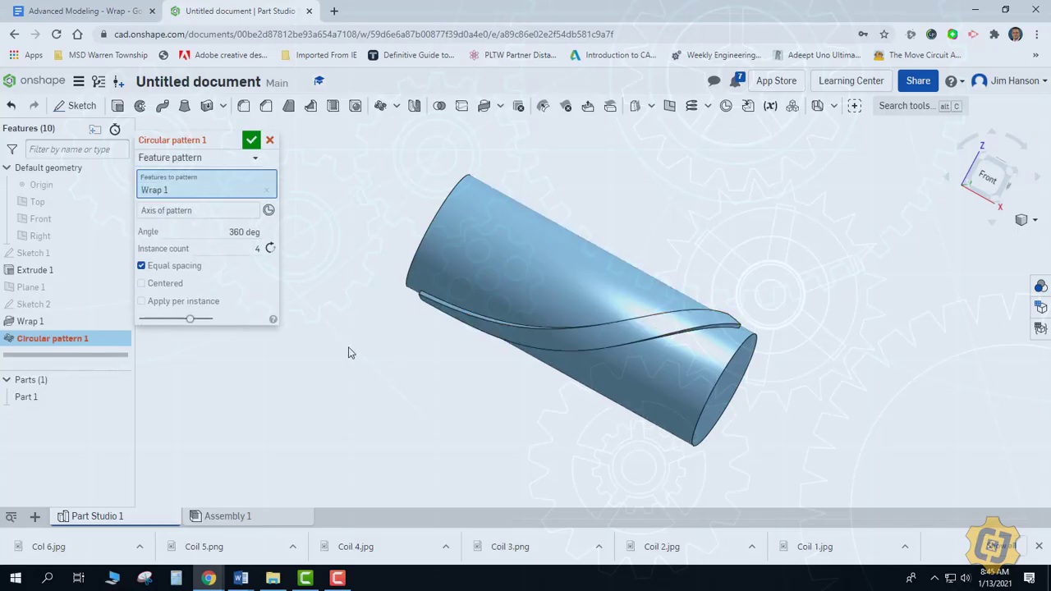
click(230, 211)
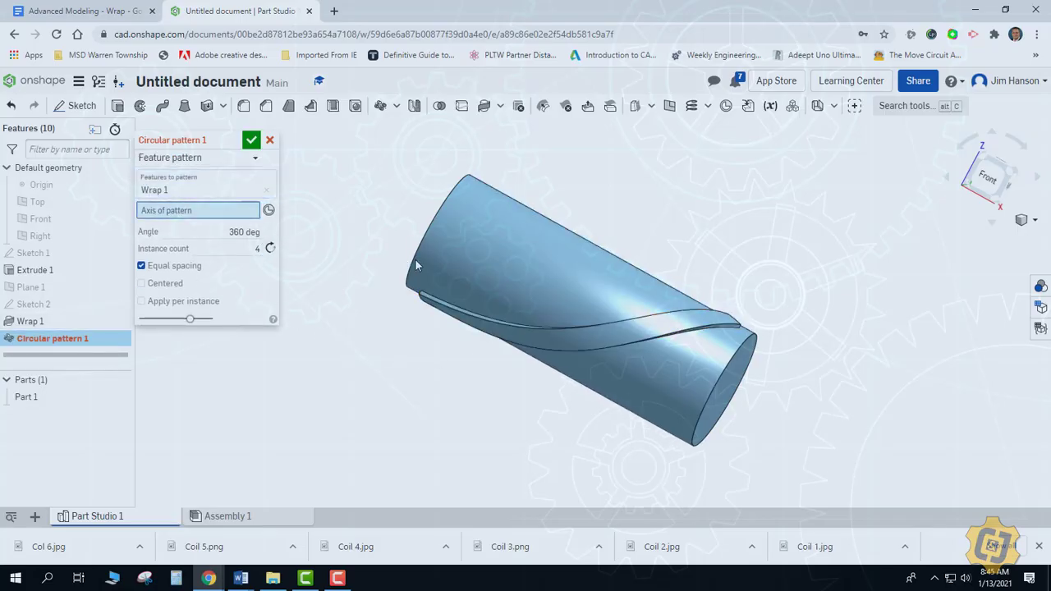
click(559, 281)
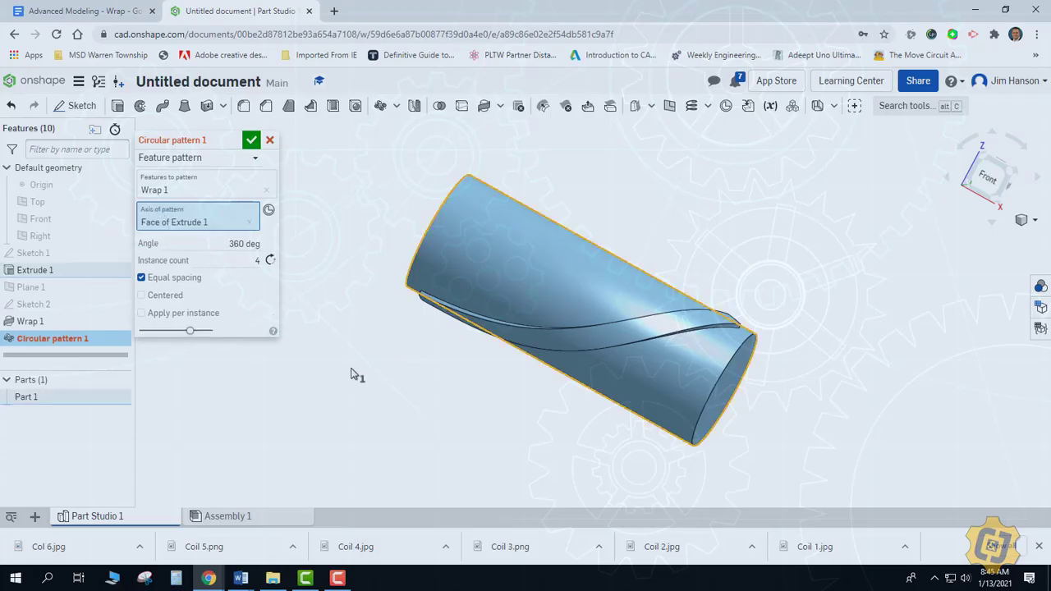
right_drag(349, 373, 411, 324)
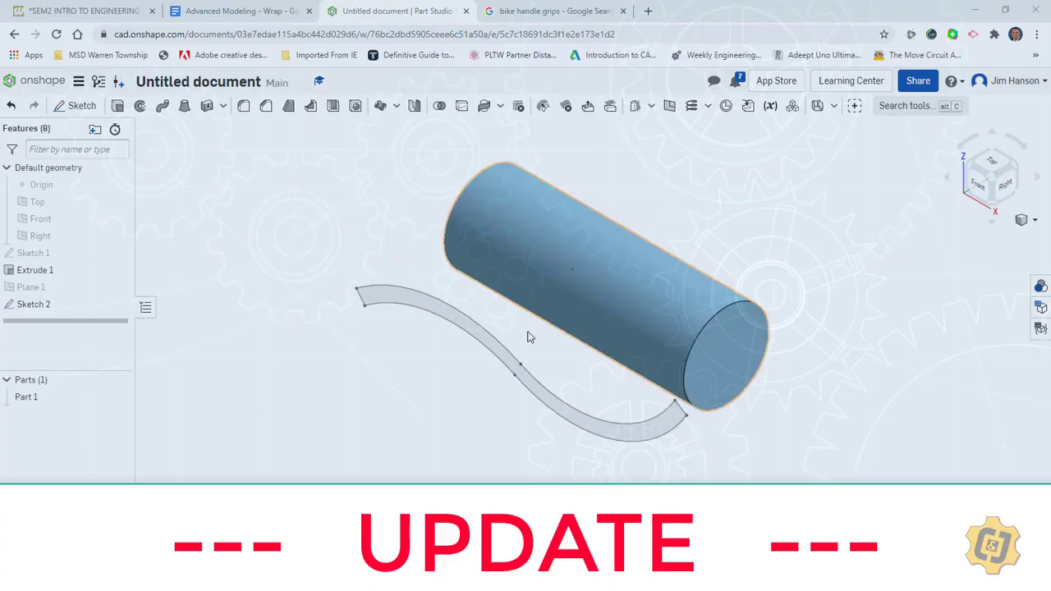
Step: Wrap the S-shaped band sketch onto the cylinder's curved face as an added solid 0.1 in thick, trimmed to the target
mouse_move(556, 287)
right_down()
mouse_move(715, 262)
mouse_move(764, 232)
mouse_move(734, 252)
mouse_move(738, 264)
mouse_move(761, 202)
mouse_move(733, 245)
right_up()
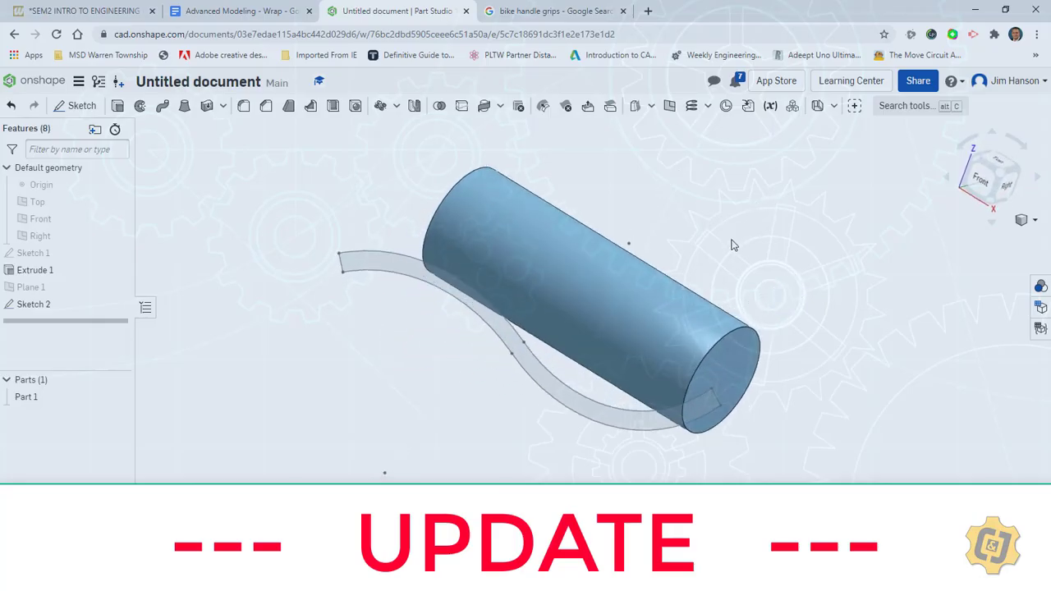
click(483, 106)
click(376, 264)
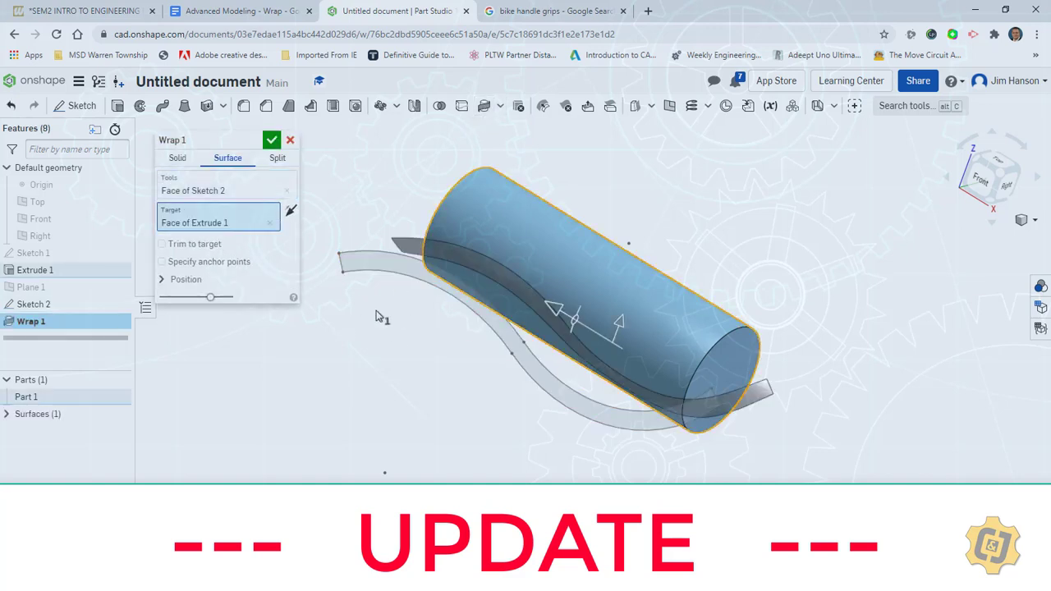
click(181, 160)
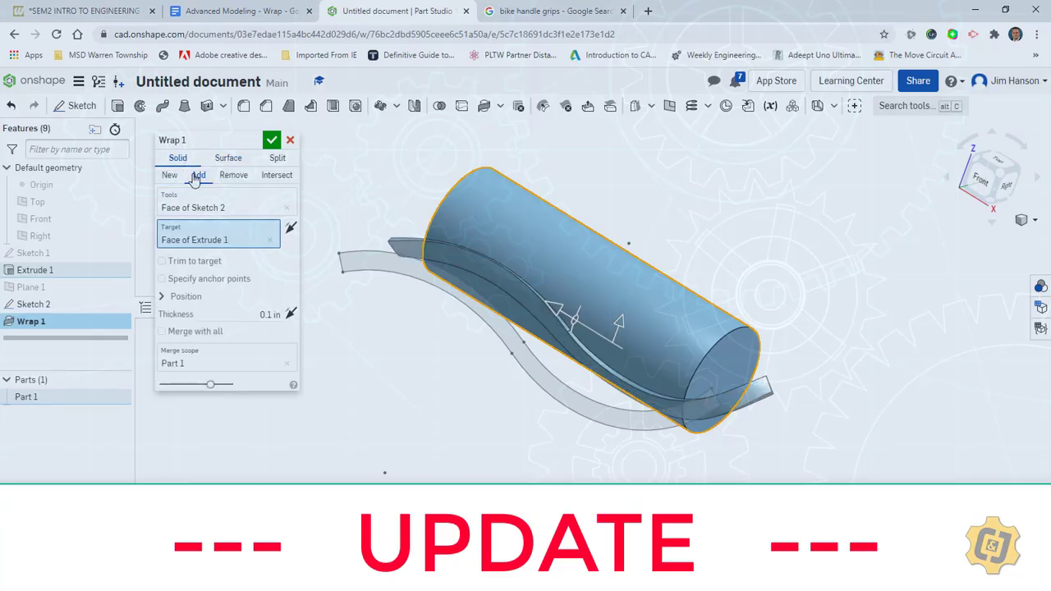
click(197, 263)
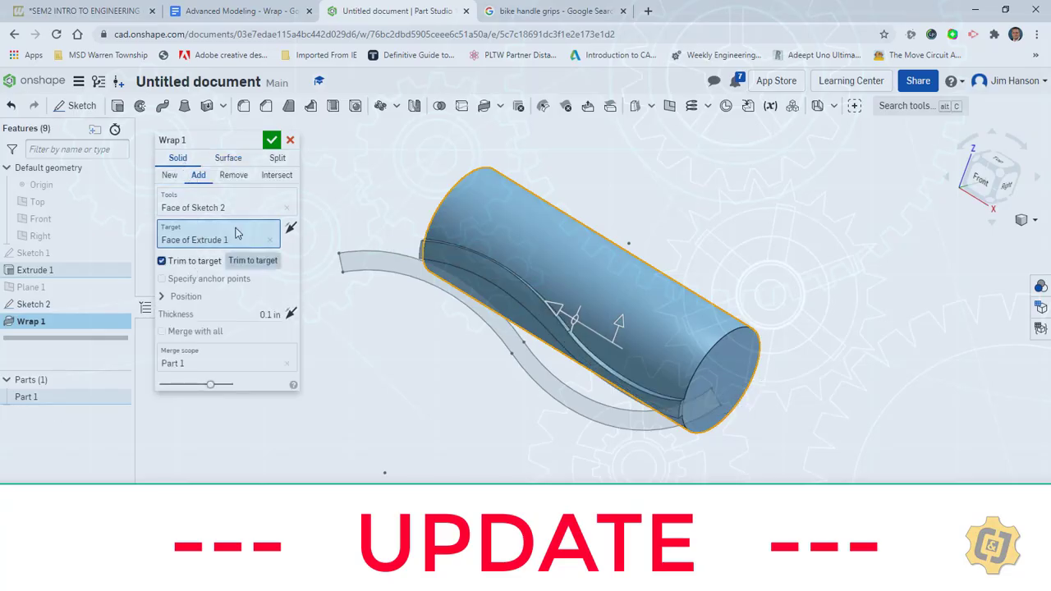
click(271, 139)
right_drag(296, 230, 344, 209)
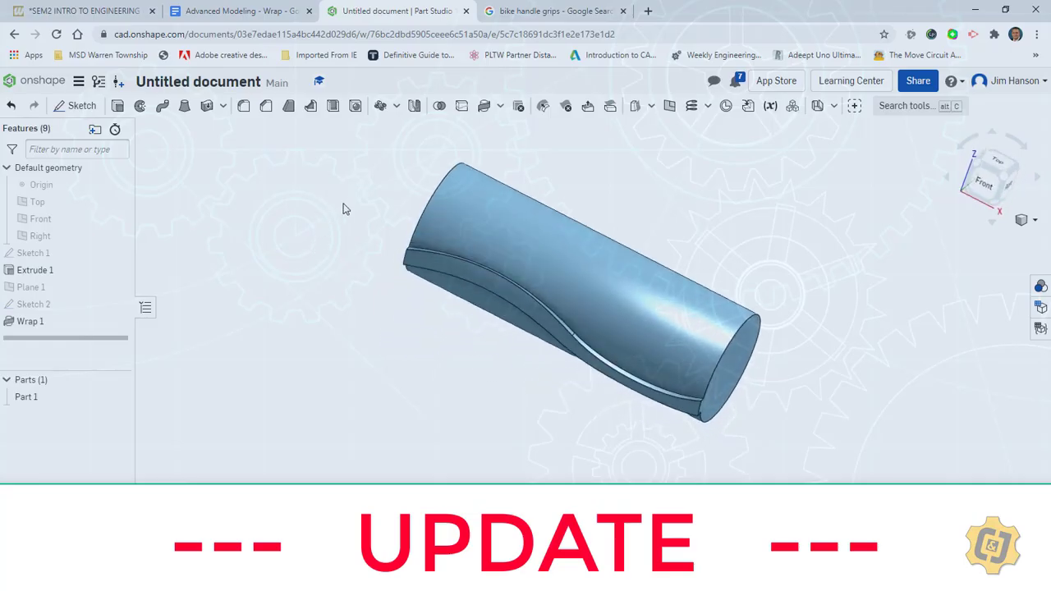
Step: Try to circular-pattern the S-shaped wrap as a feature around the cylinder with 4 instances over 360 deg
click(380, 107)
click(236, 167)
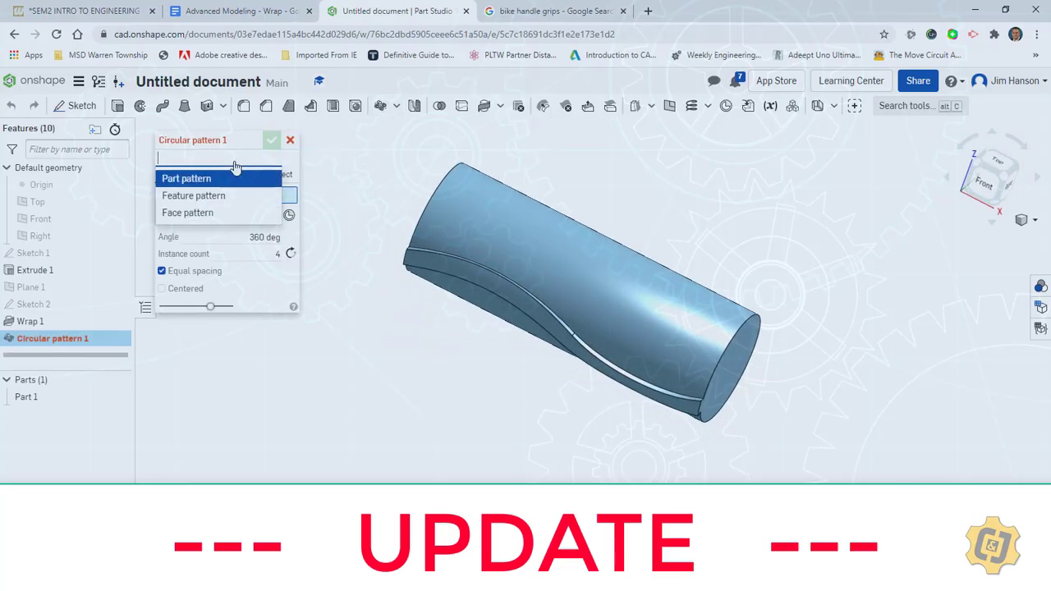
click(211, 197)
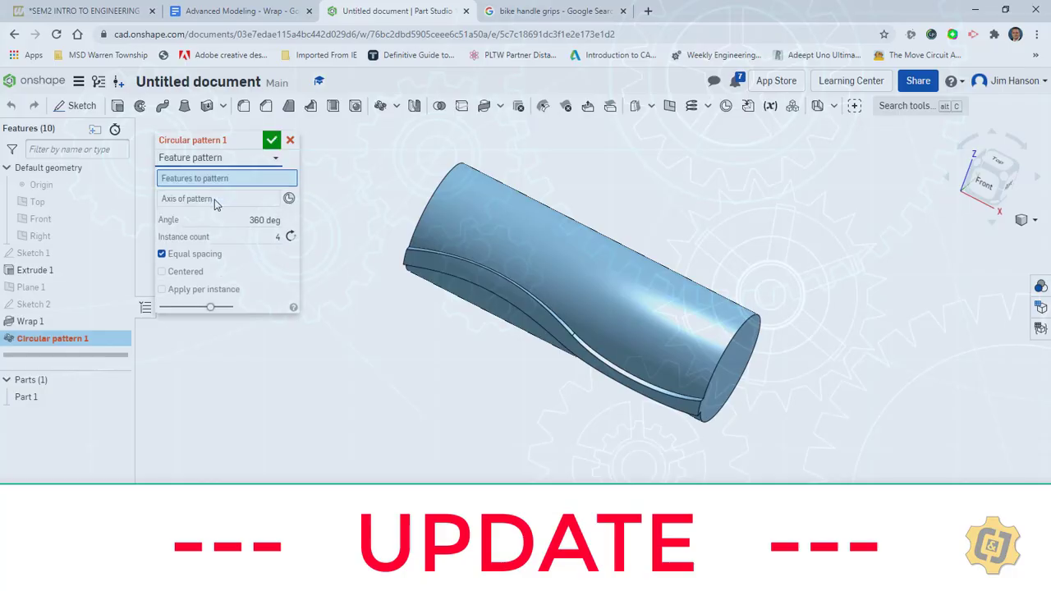
click(433, 271)
click(476, 232)
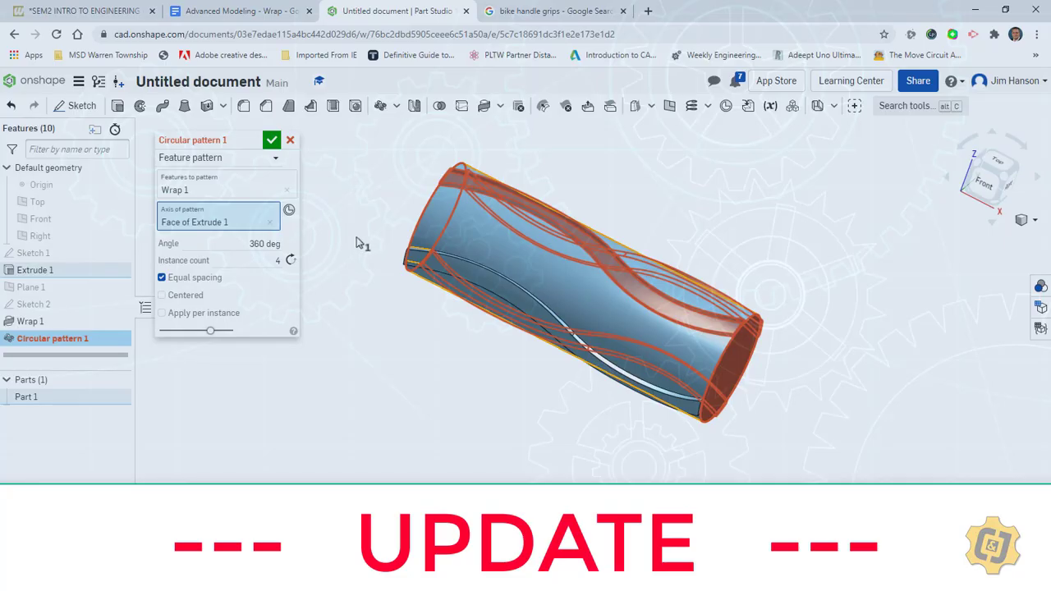
click(289, 140)
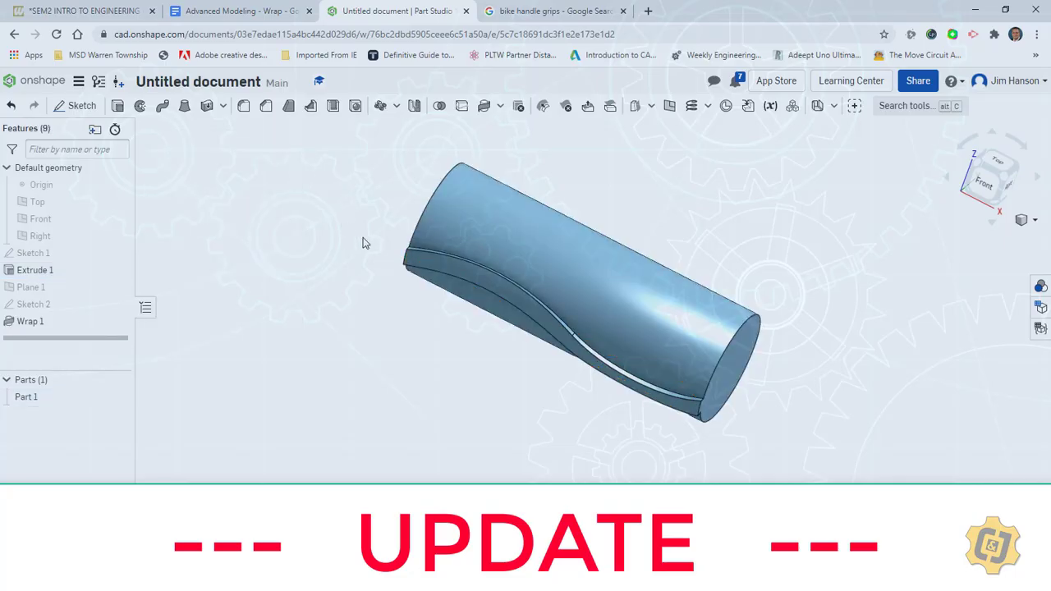
Step: Change the wrap's result operation from Add to New so the band is a separate part
right_drag(365, 243, 392, 175)
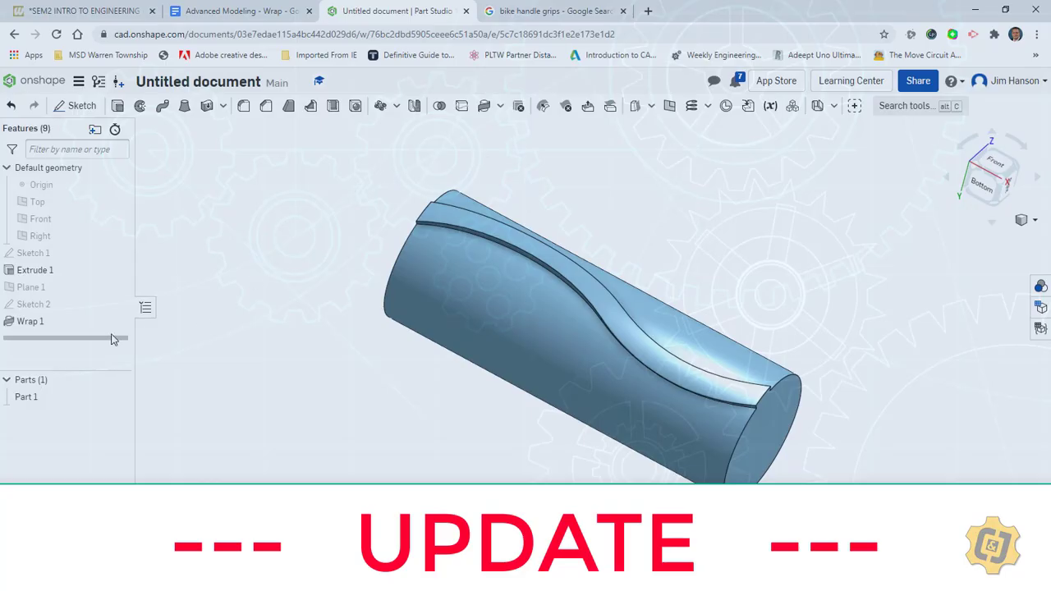
double_click(48, 324)
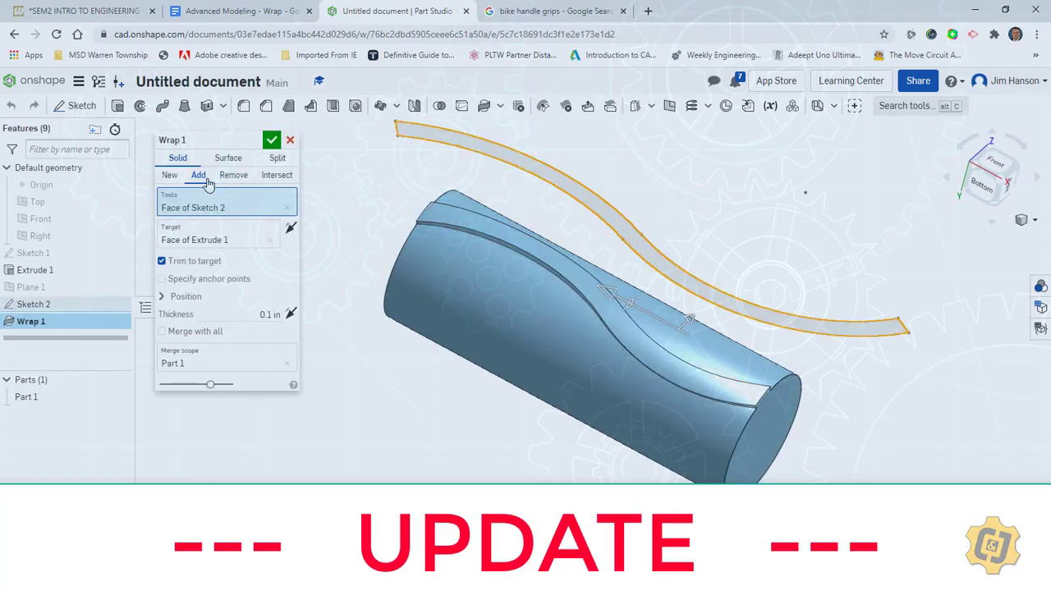
click(170, 177)
click(271, 141)
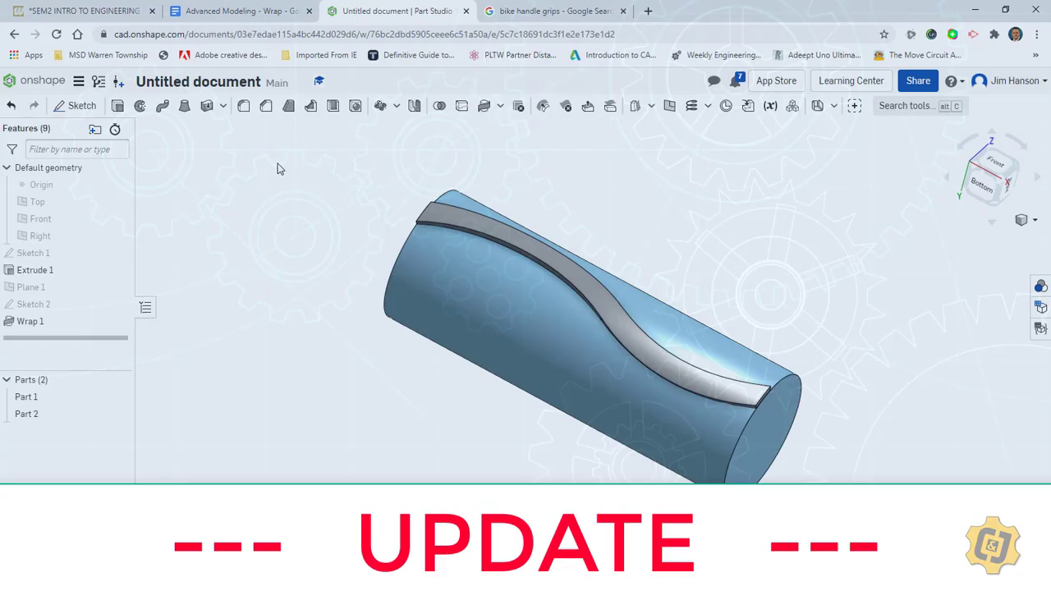
Step: Circular-pattern the band part around the cylinder's axis with 6 equally spaced instances over 360 deg, keeping them as new parts
click(380, 106)
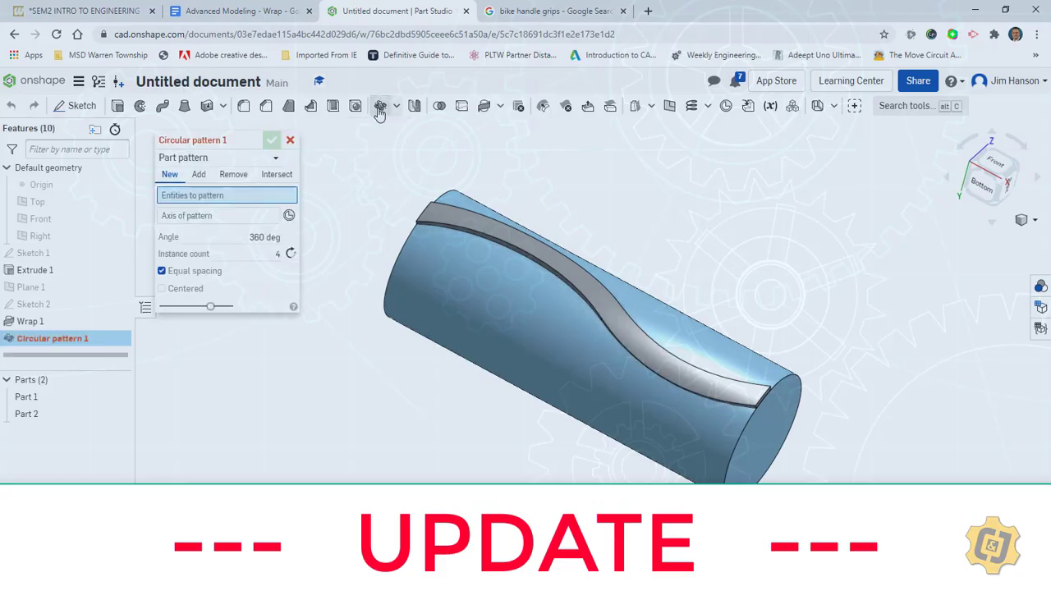
click(226, 159)
click(186, 178)
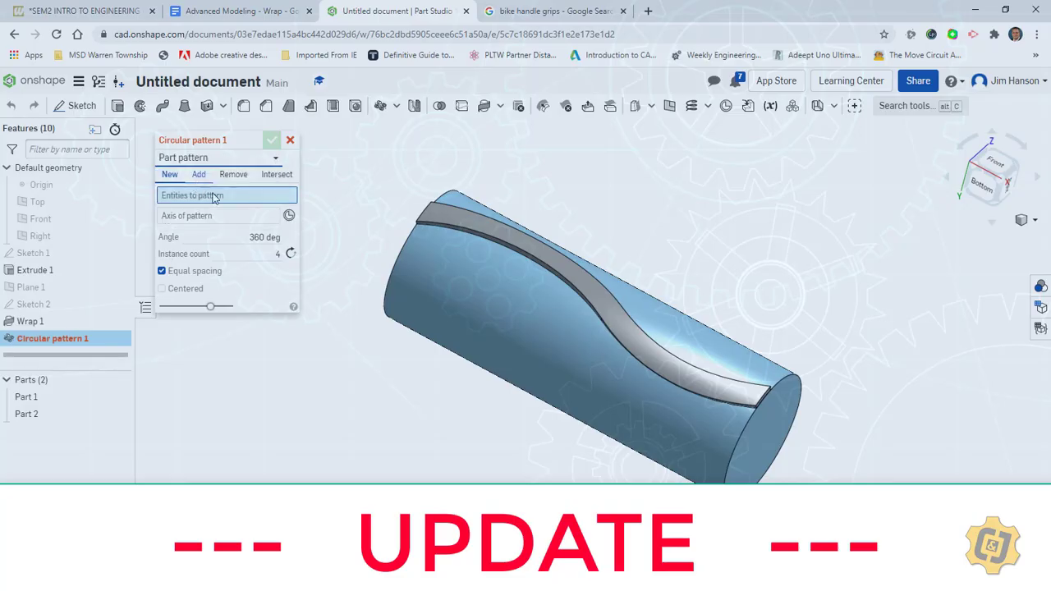
click(457, 225)
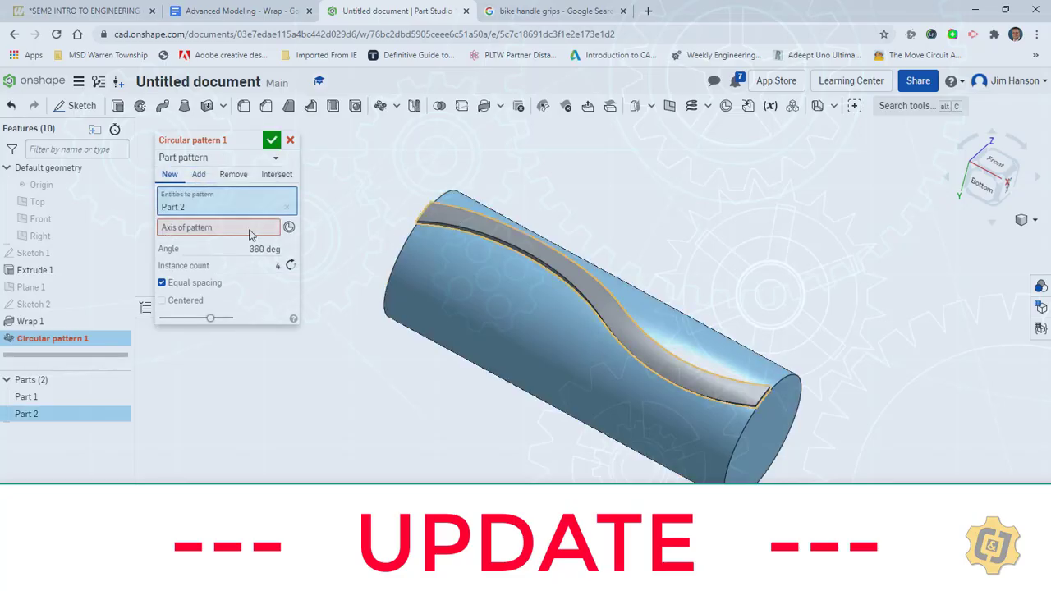
click(468, 330)
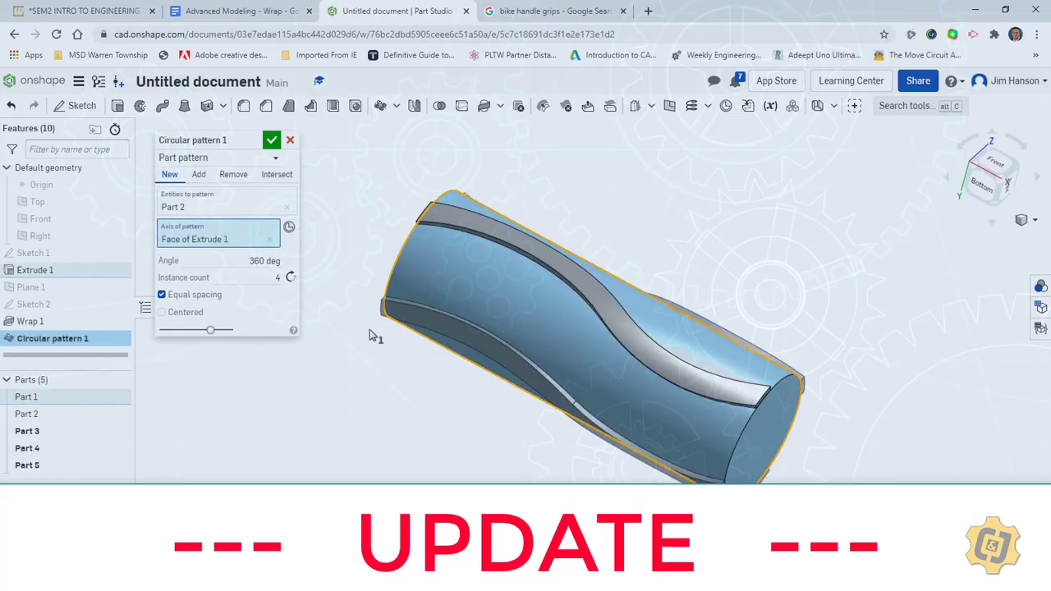
click(279, 280)
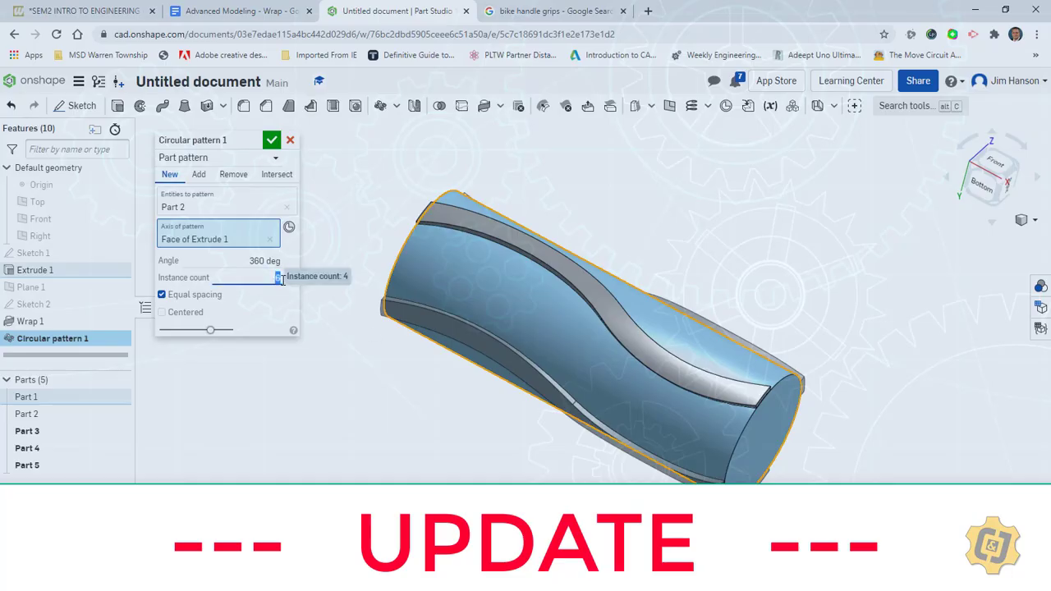
text(6)
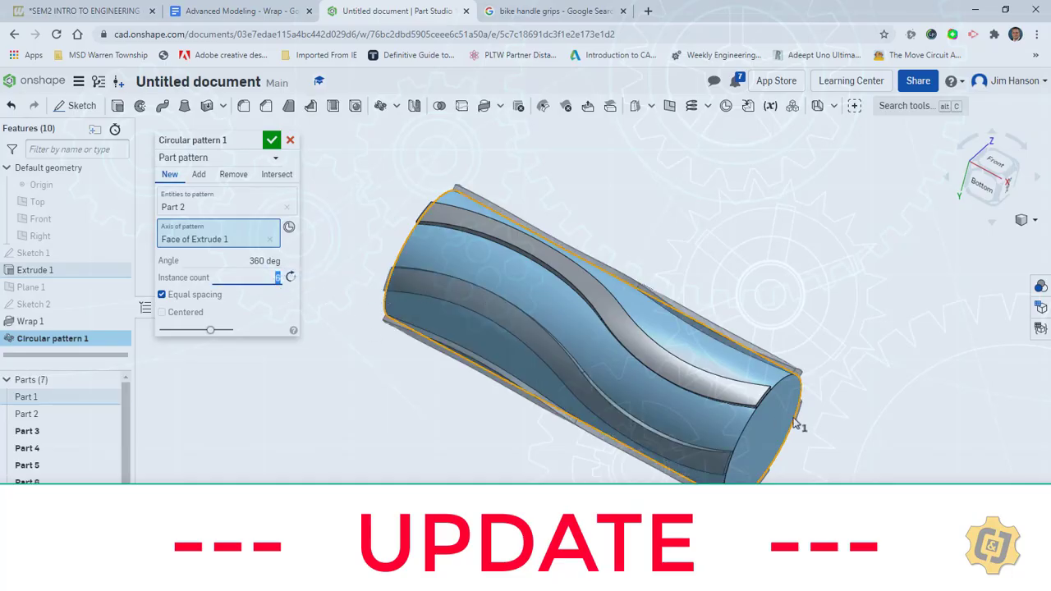
right_drag(778, 417, 769, 416)
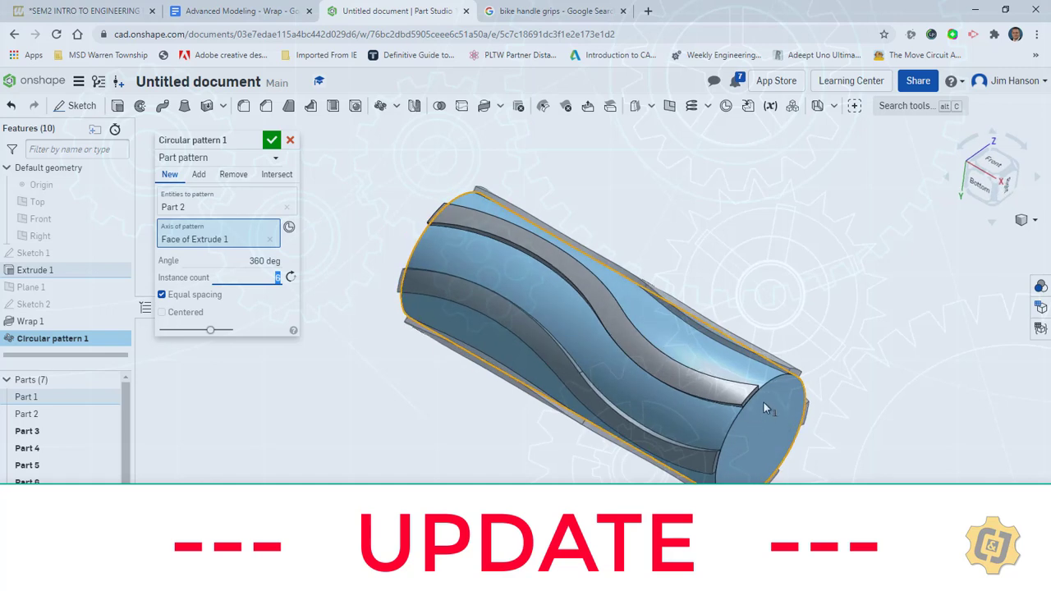
click(271, 141)
right_drag(291, 175, 267, 212)
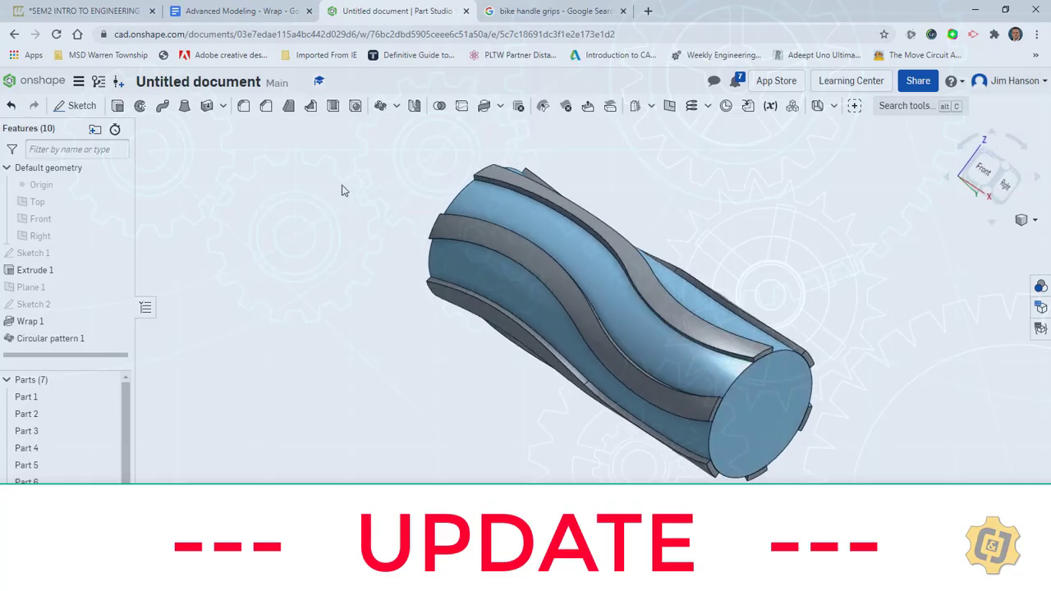
Step: Merge the cylinder and all six wrapped bands into one part with a Boolean union
click(437, 107)
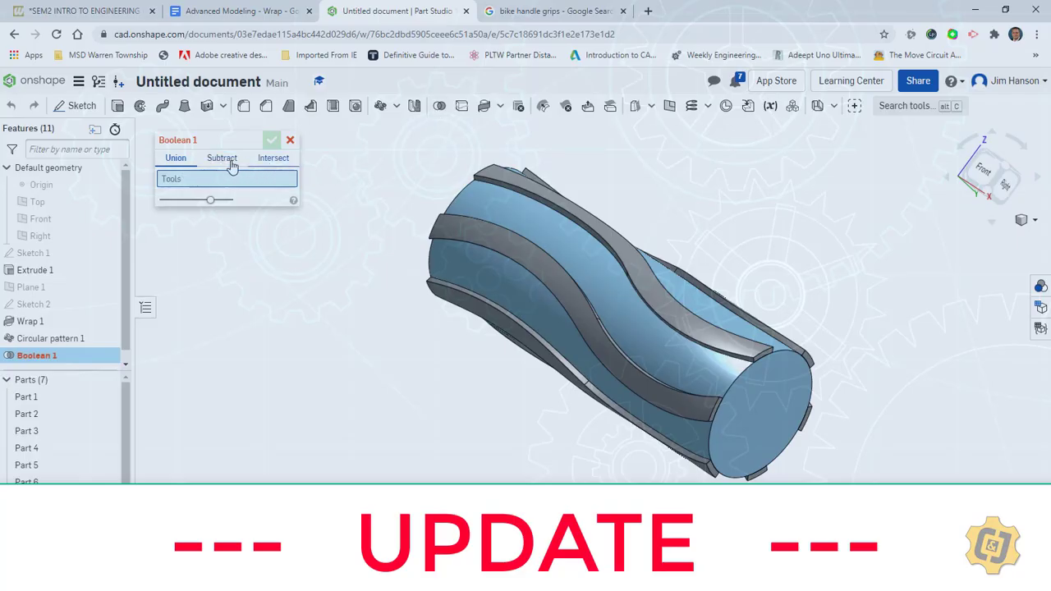
drag(94, 369, 97, 311)
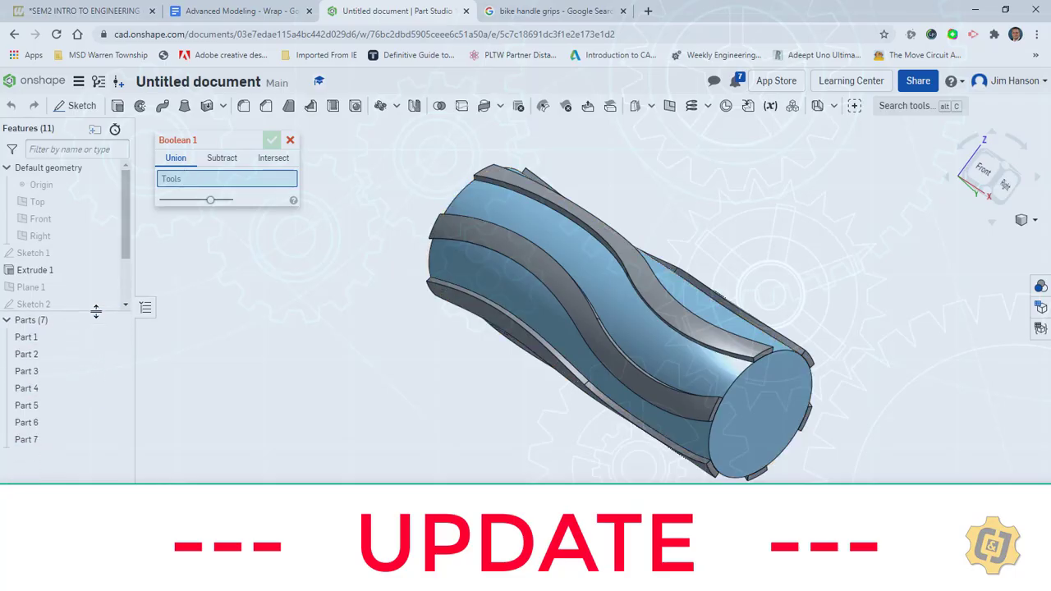
click(38, 344)
click(40, 354)
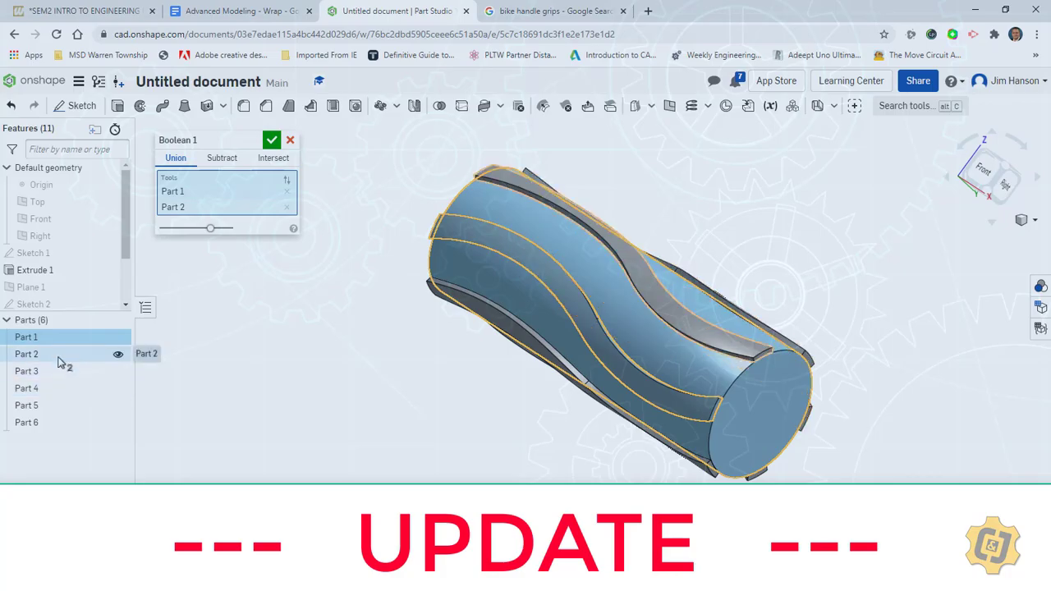
click(45, 357)
click(71, 359)
click(71, 360)
click(71, 359)
click(71, 359)
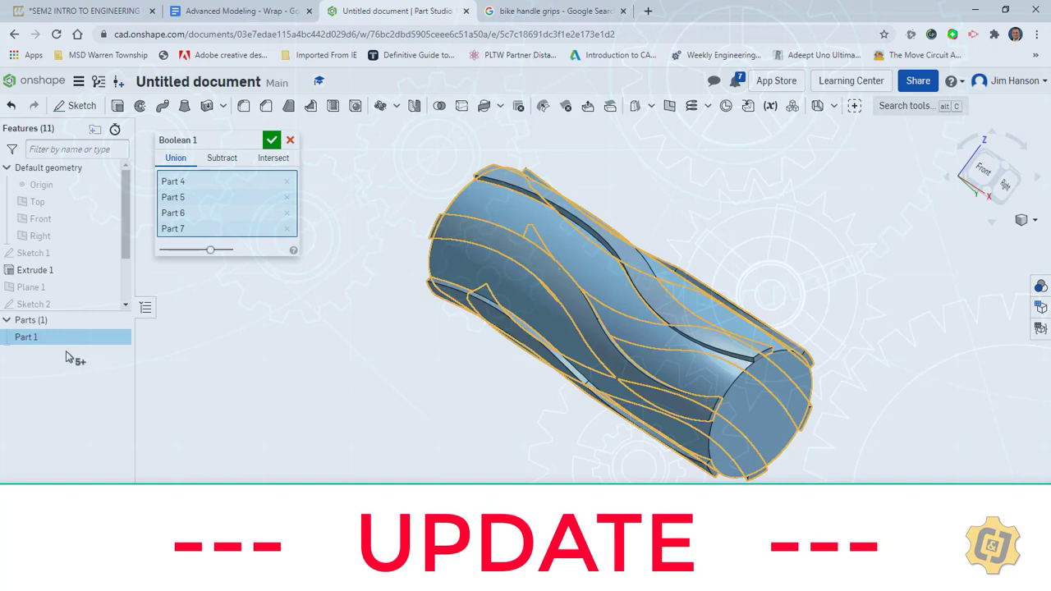
click(271, 140)
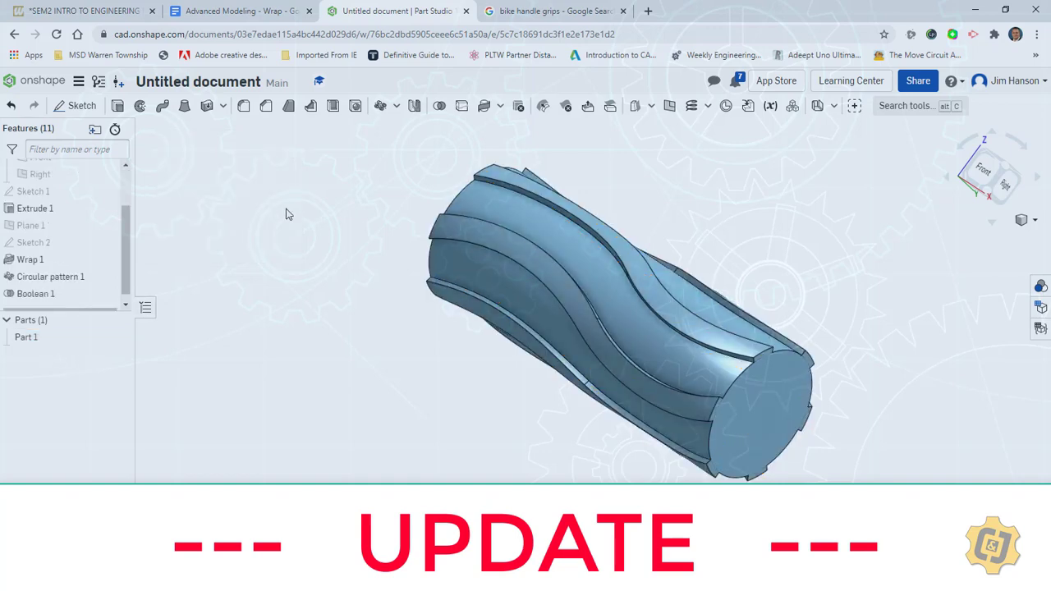
right_click(288, 213)
click(304, 264)
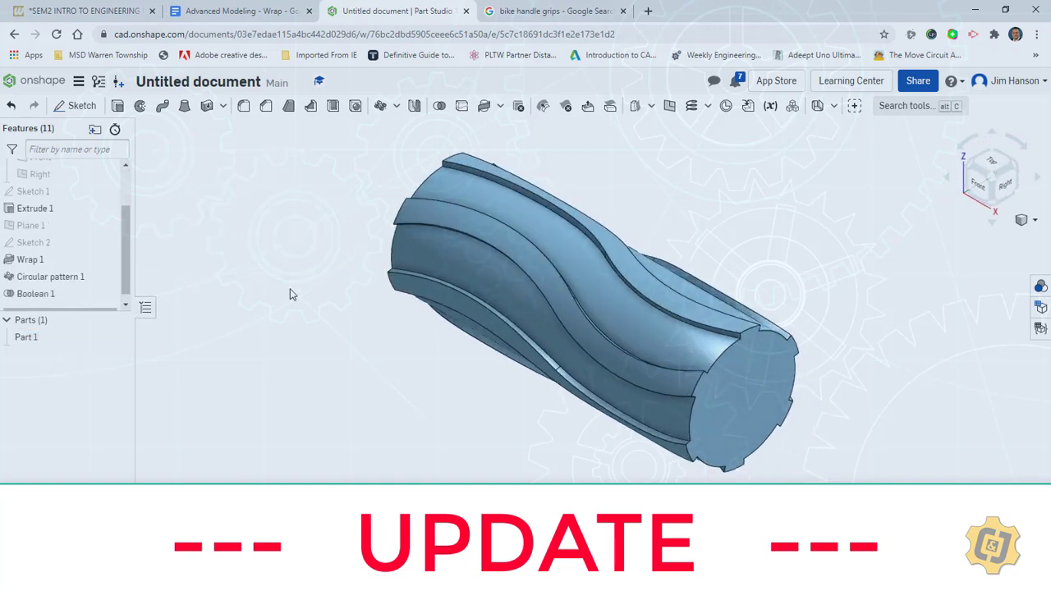
right_drag(312, 291, 283, 320)
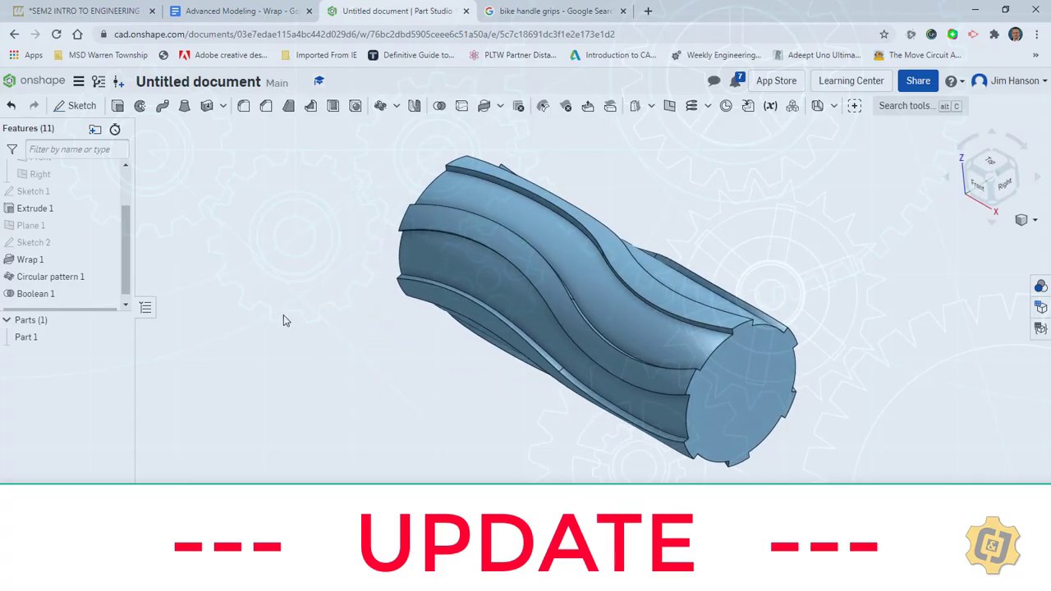
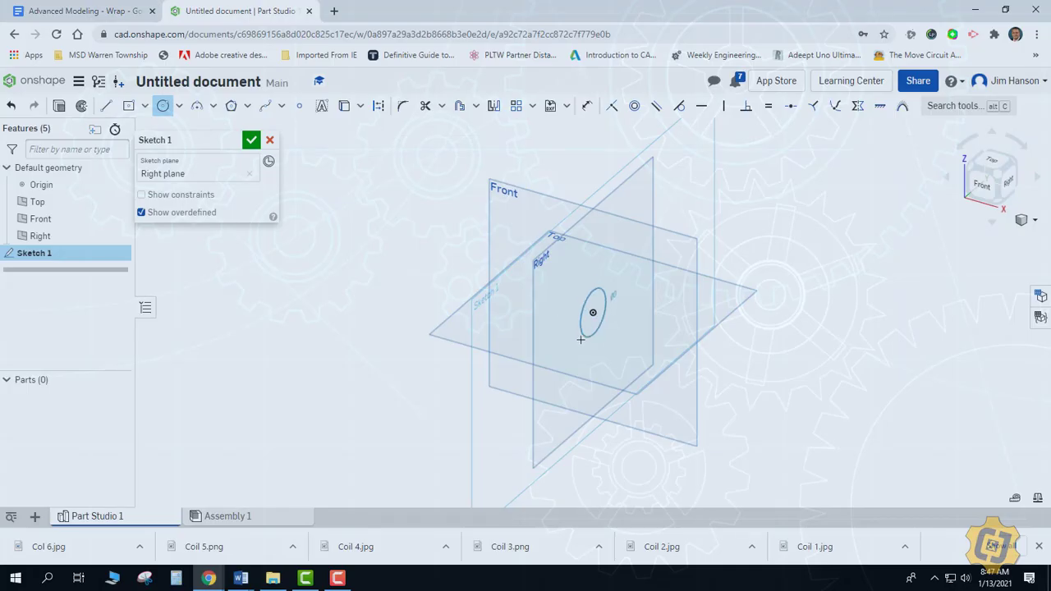
Step: Finish a circle centred on the origin of the Right plane and extrude it as a new solid into a long cylinder
click(608, 288)
key(shift+e)
drag(654, 332, 831, 377)
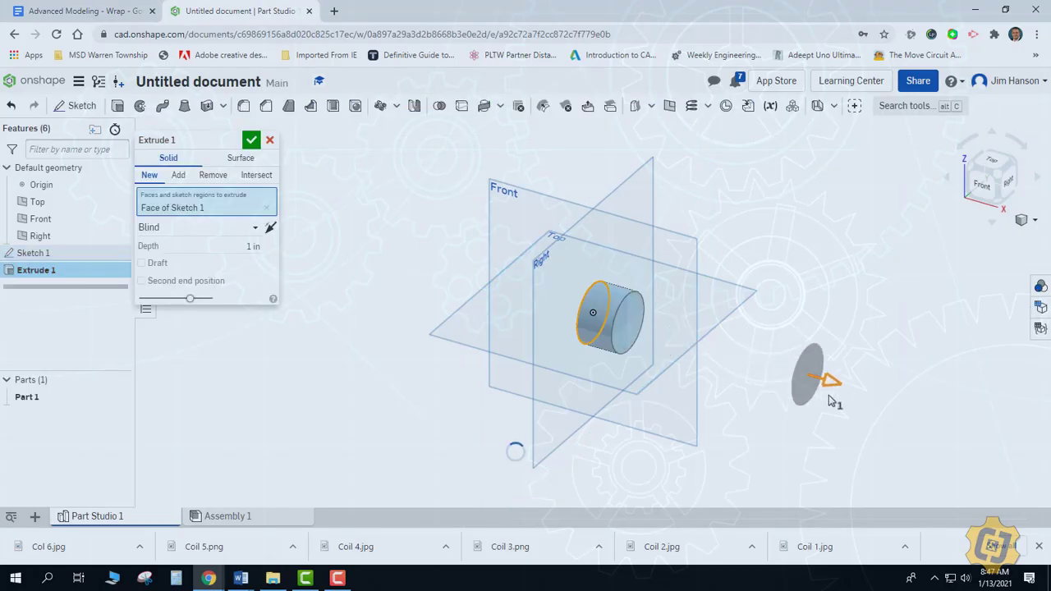
click(252, 140)
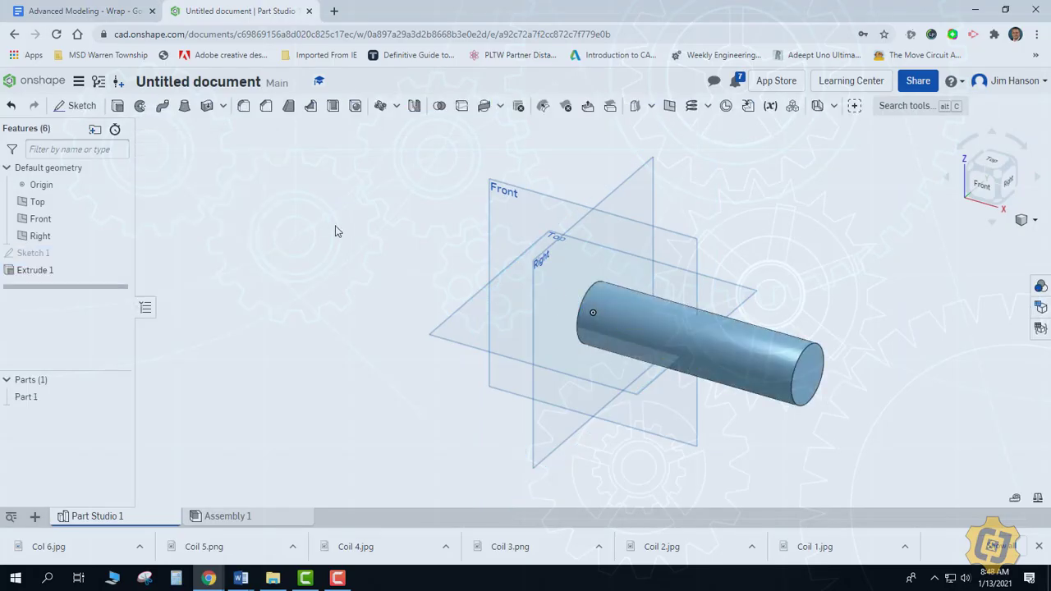
Step: Create a plane offset about 2.29 in in front of the Front plane and hide the default planes
click(511, 281)
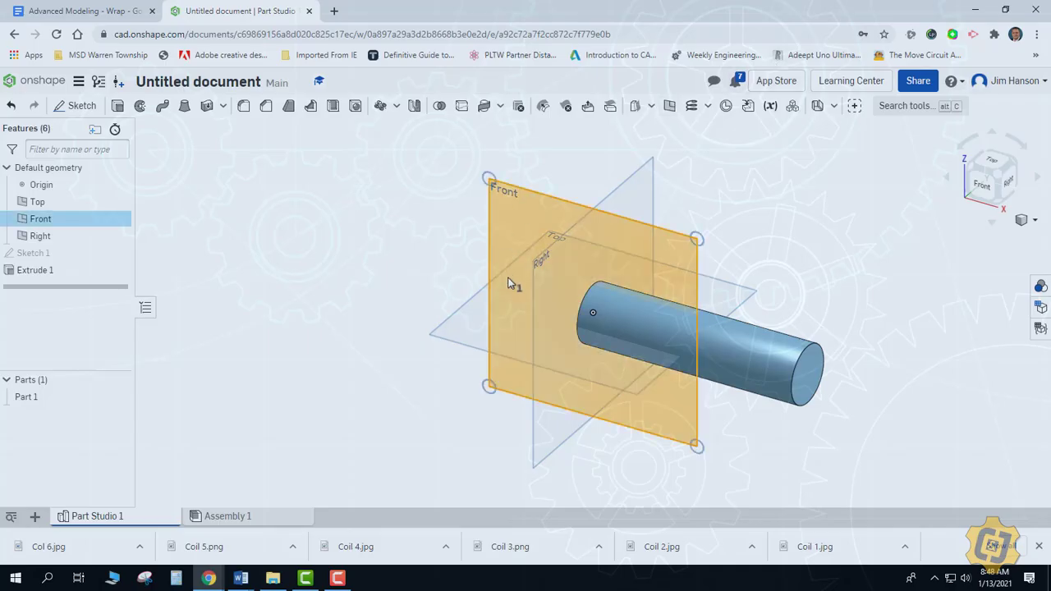
key(p)
drag(551, 351, 524, 375)
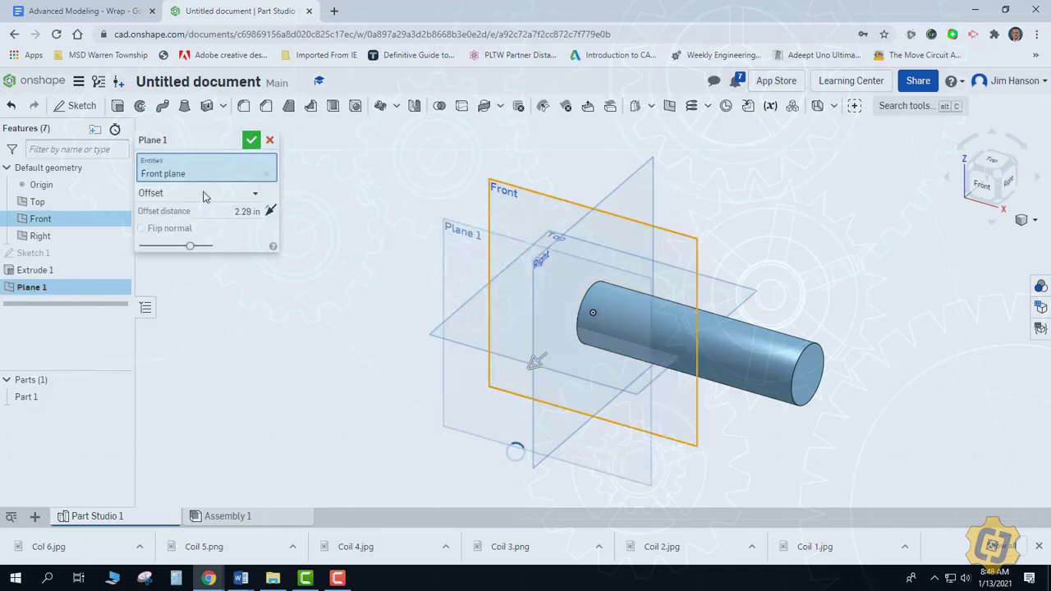
key(Return)
key(p)
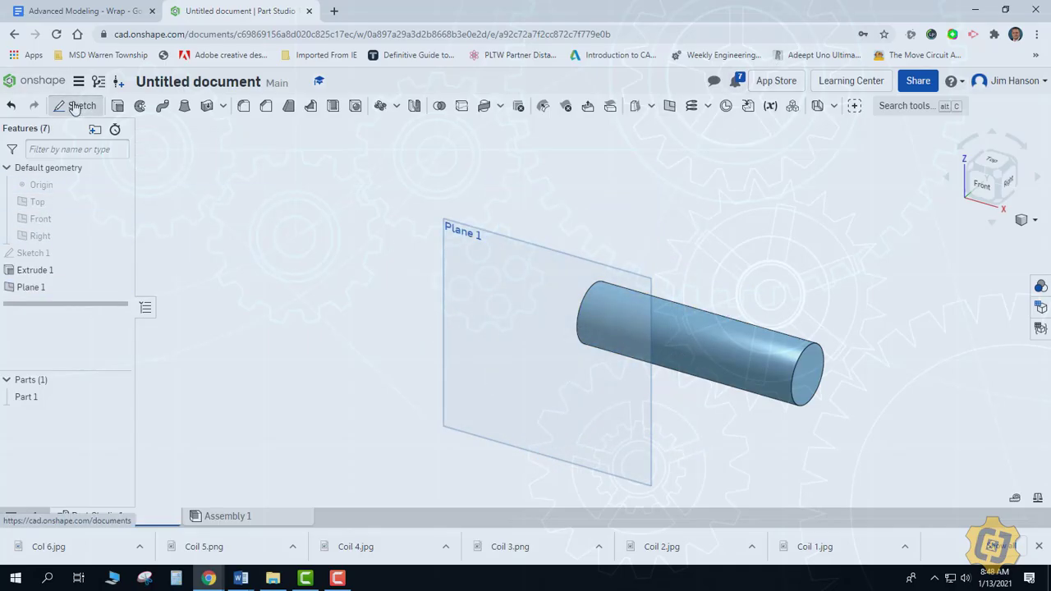
Step: Start a sketch on the offset plane and project the cylinder's two end edges into it
click(472, 252)
key(shift+s)
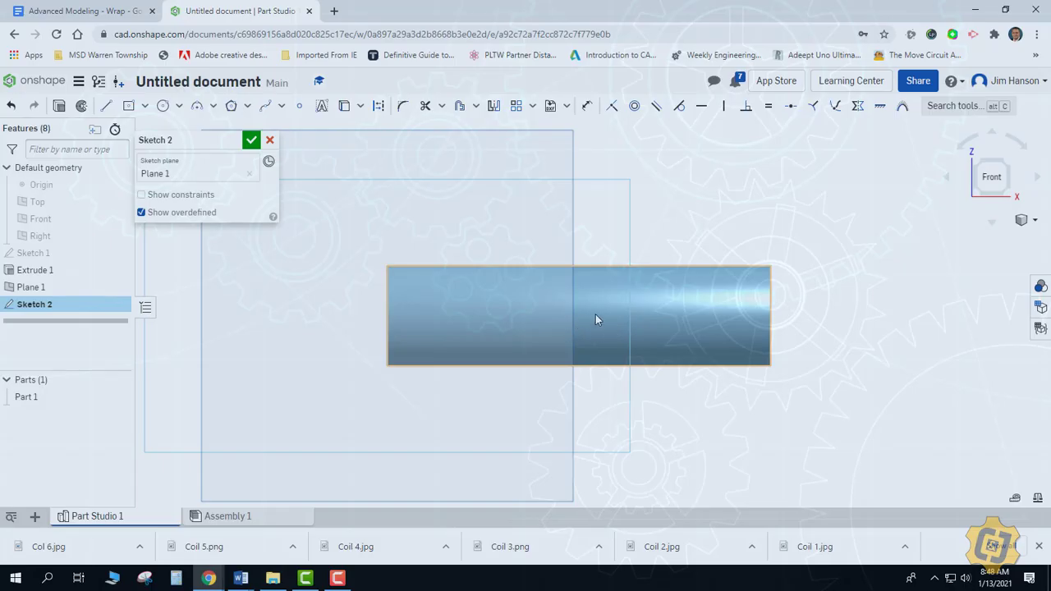
click(345, 107)
click(390, 282)
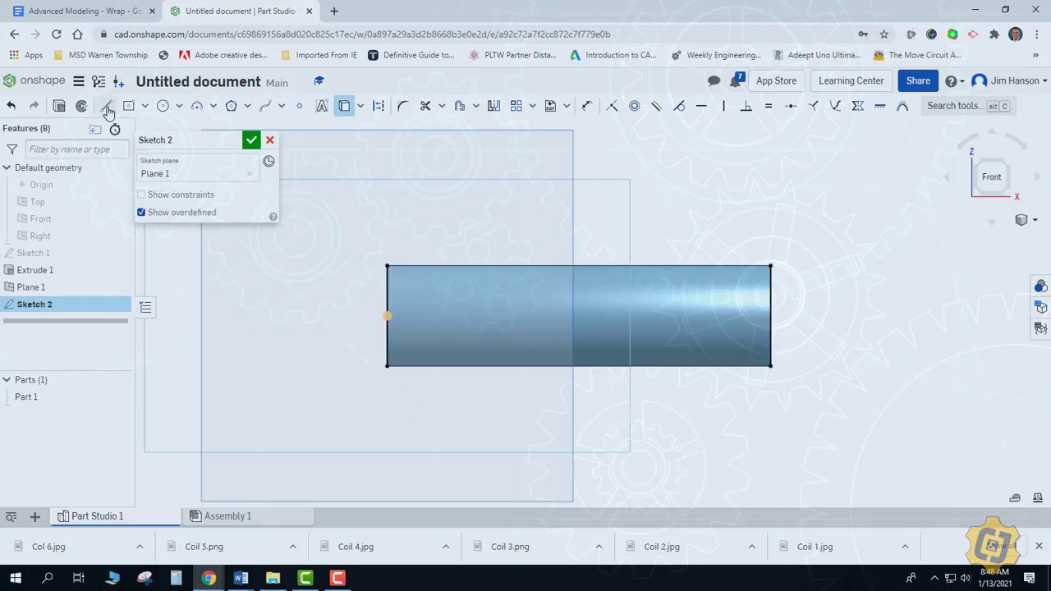
Step: Sketch a horizontal line between the midpoints of the two projected end edges
key(l)
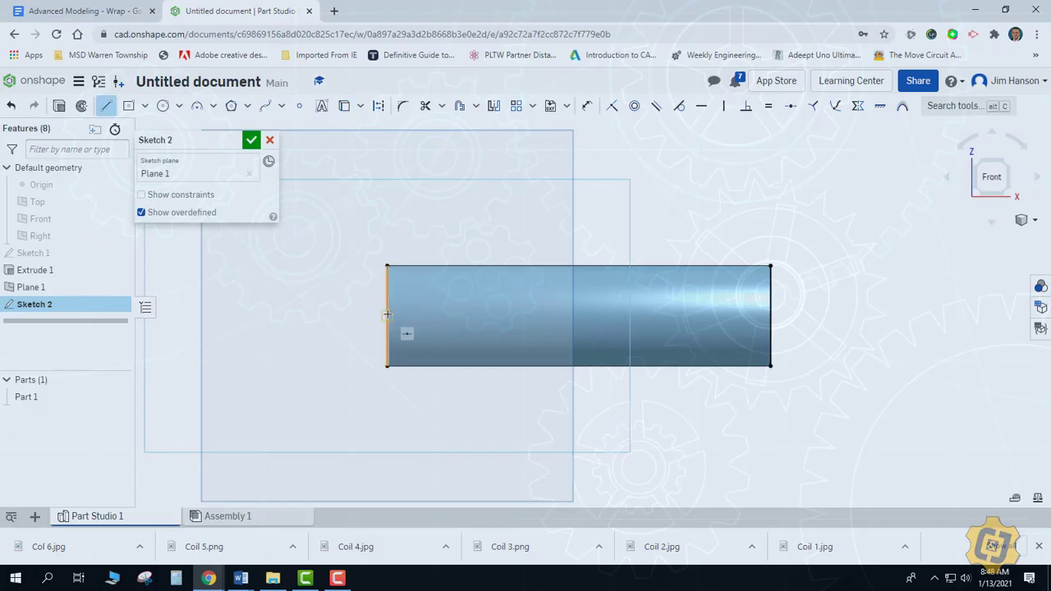
click(387, 315)
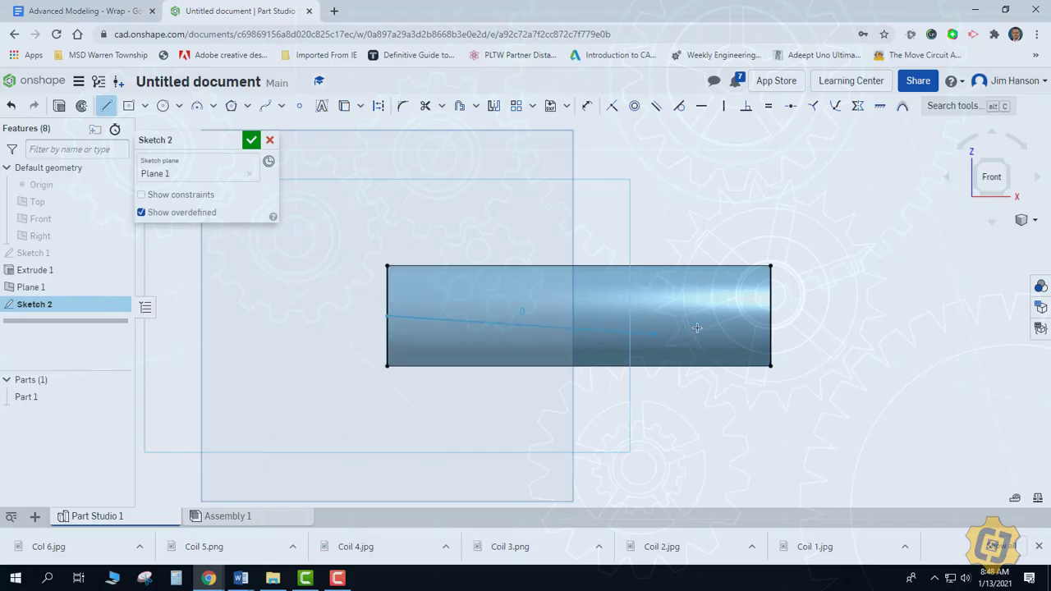
click(770, 315)
right_click(688, 236)
click(712, 244)
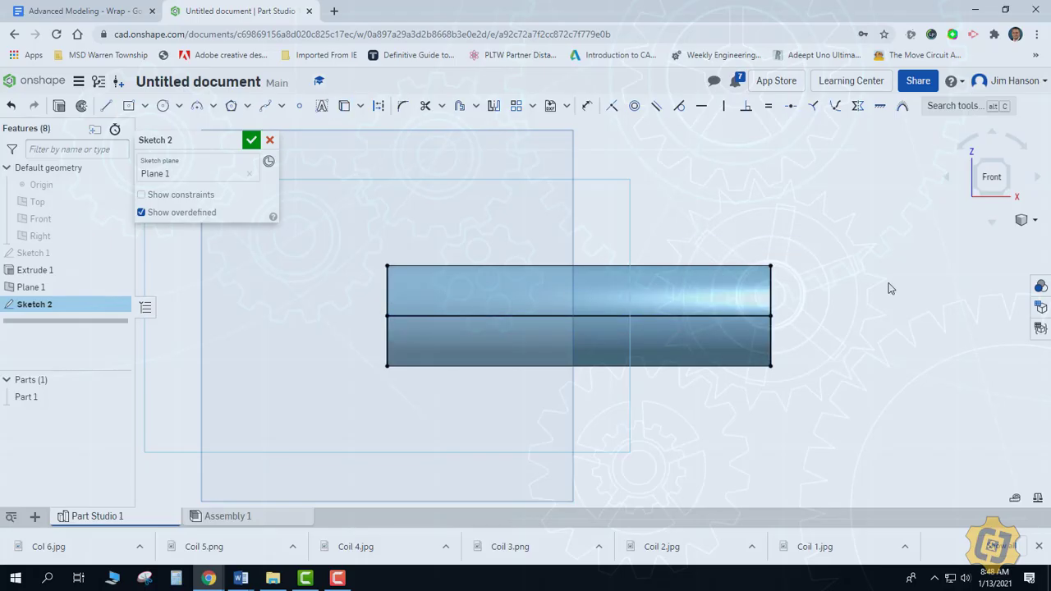
Step: Convert the centre line and both projected end edges to construction geometry
drag(331, 232, 824, 397)
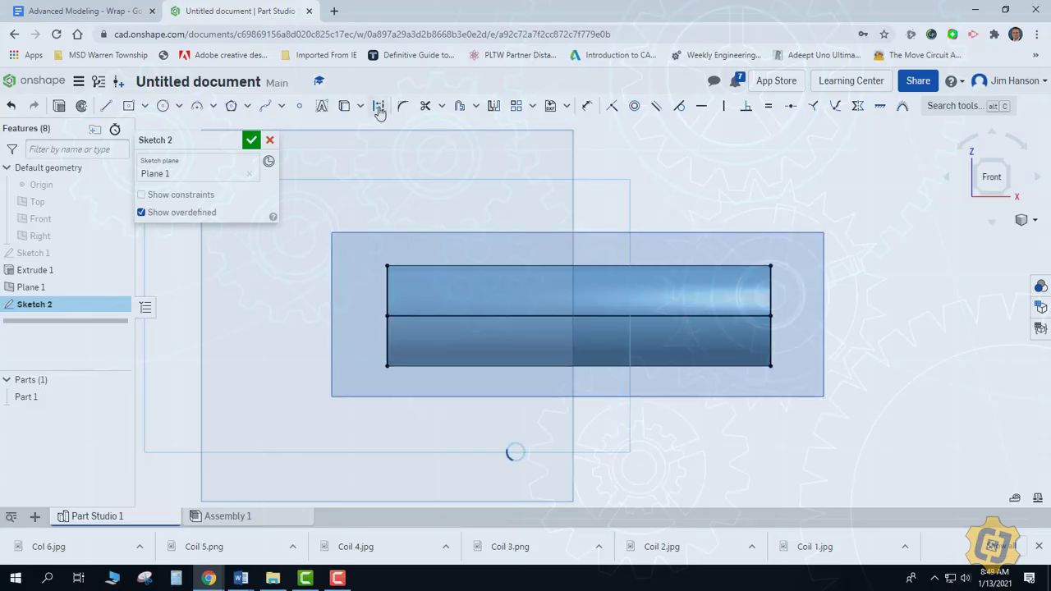
key(shift+m)
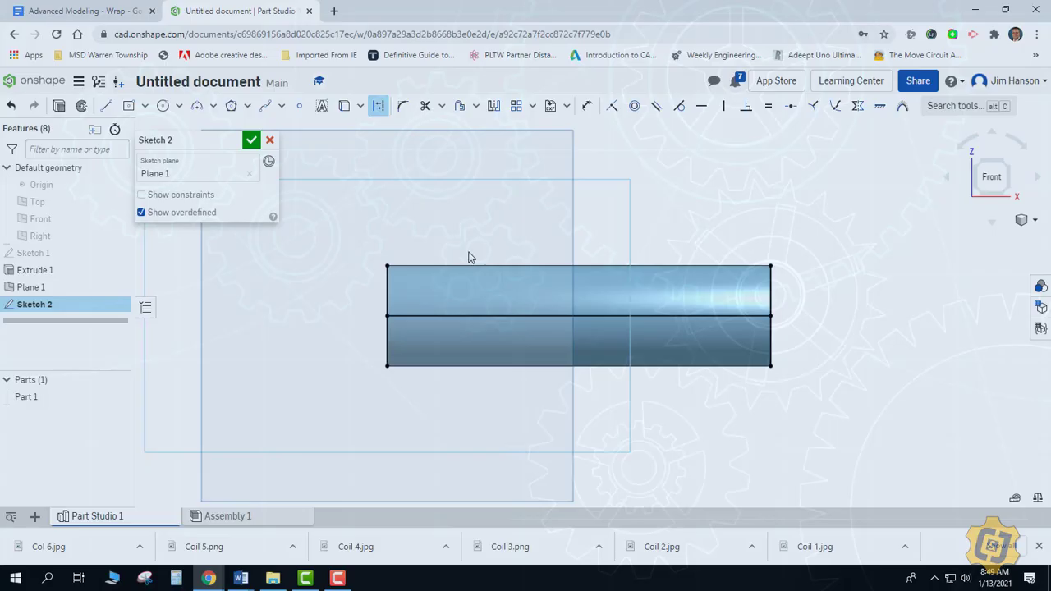
drag(344, 241, 785, 395)
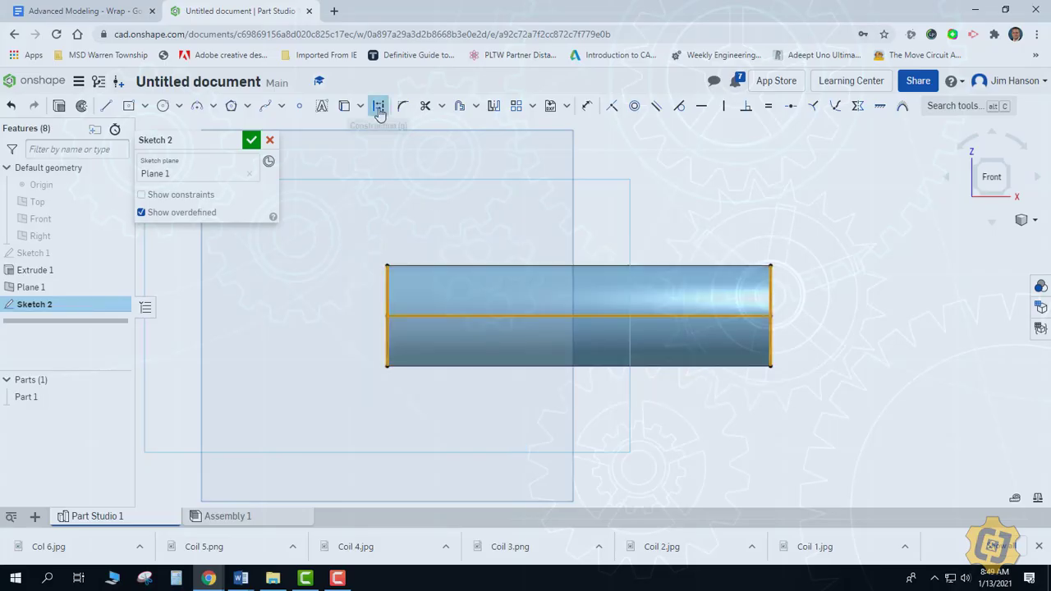
click(378, 107)
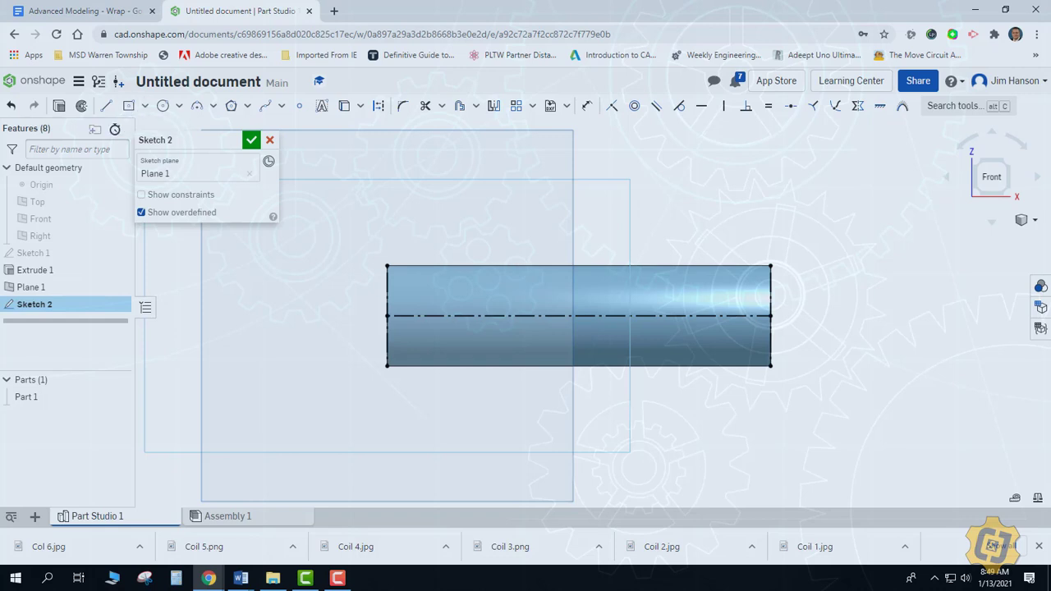
Step: Sketch a small centre-point rectangle at the midpoint of the construction centre line
click(129, 106)
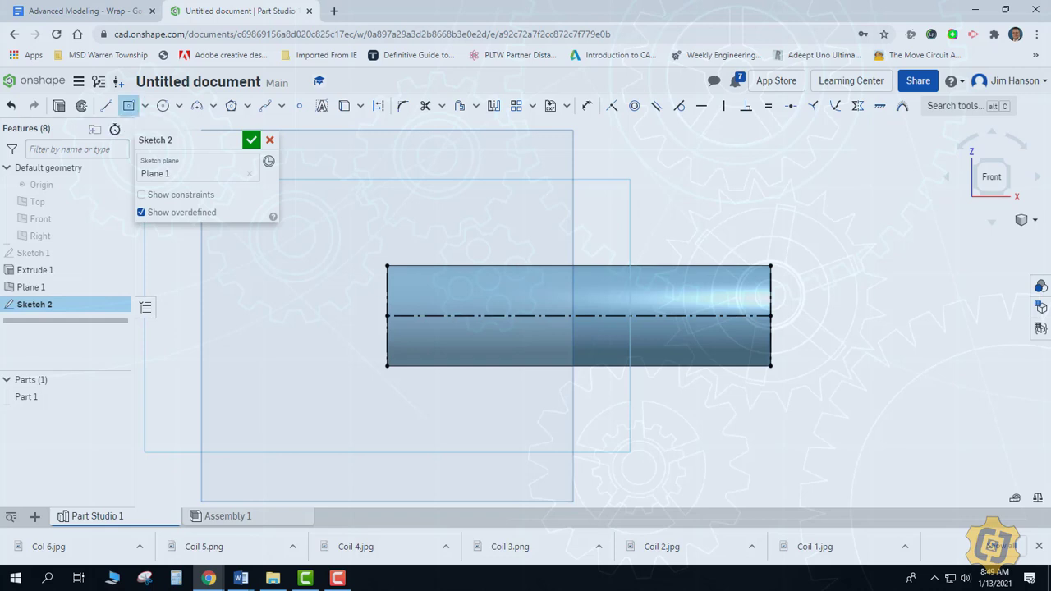
click(579, 315)
click(621, 333)
Step: Add an outward three-point arc across each short side of the rectangle to form a slot outline
key(a)
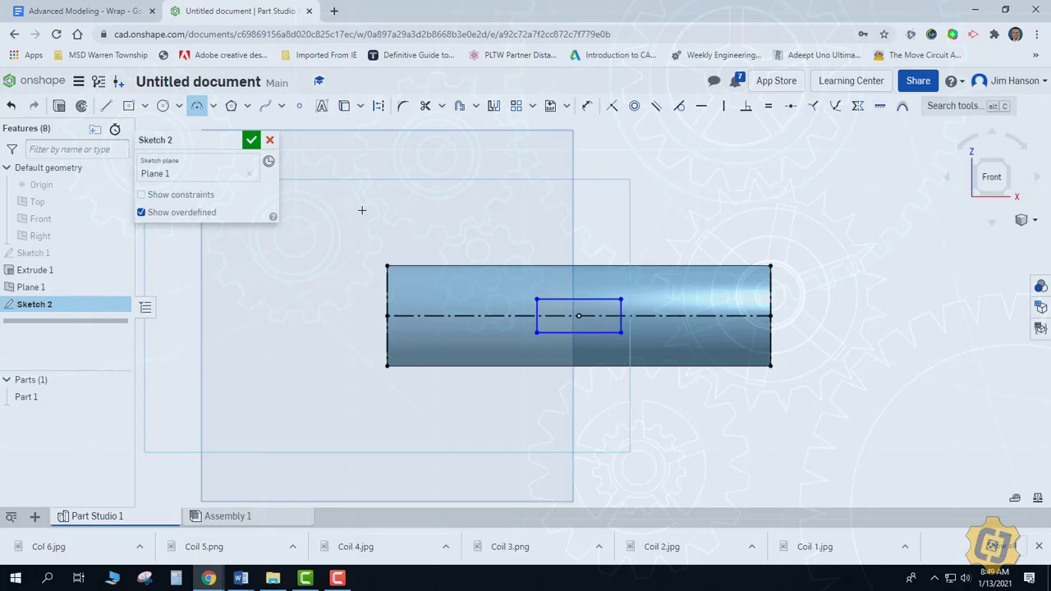
click(536, 299)
click(536, 332)
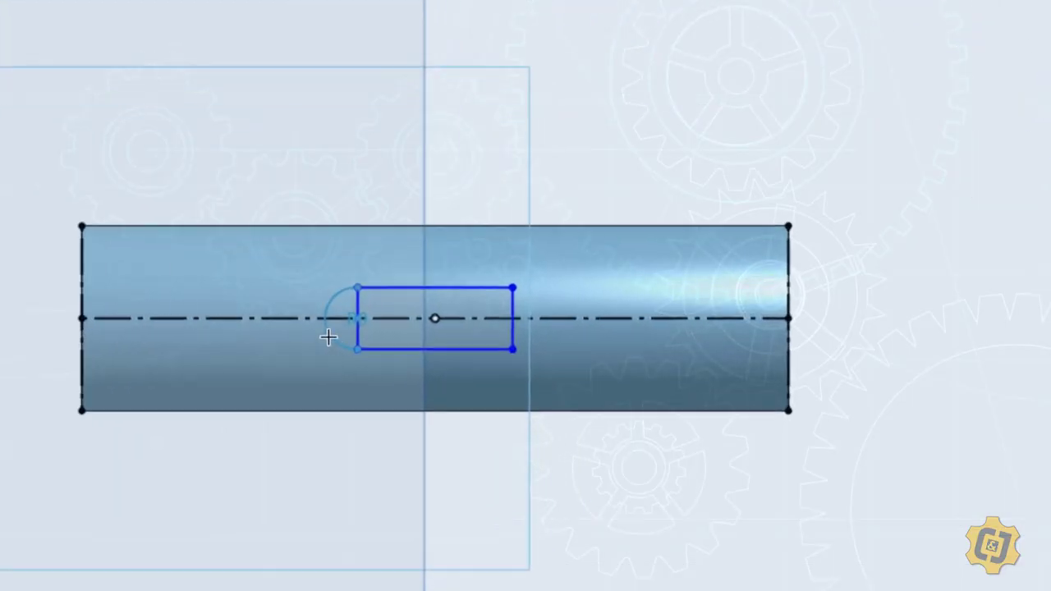
click(327, 336)
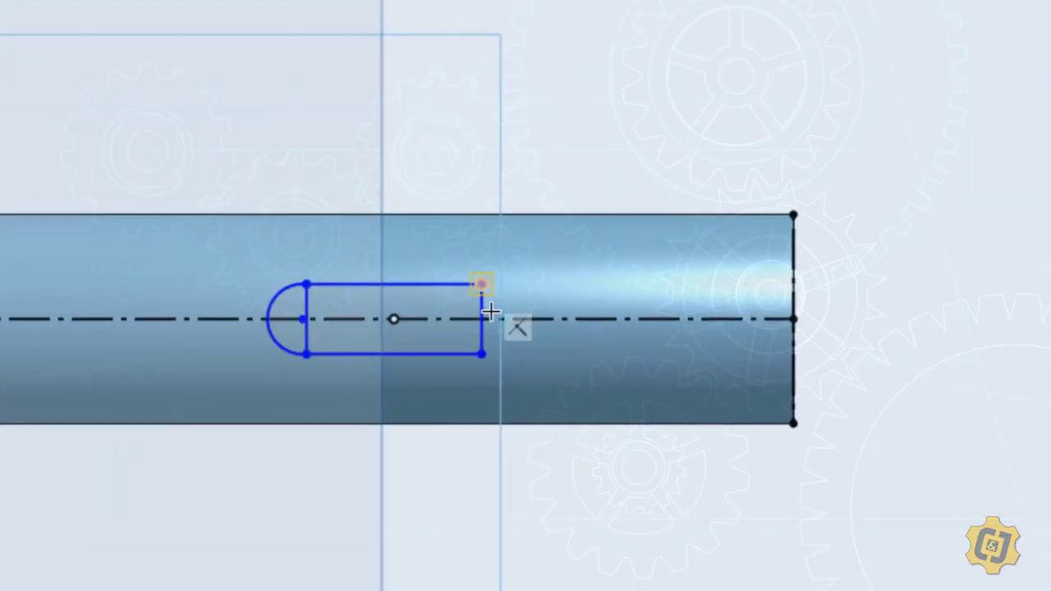
click(482, 285)
right_click(518, 333)
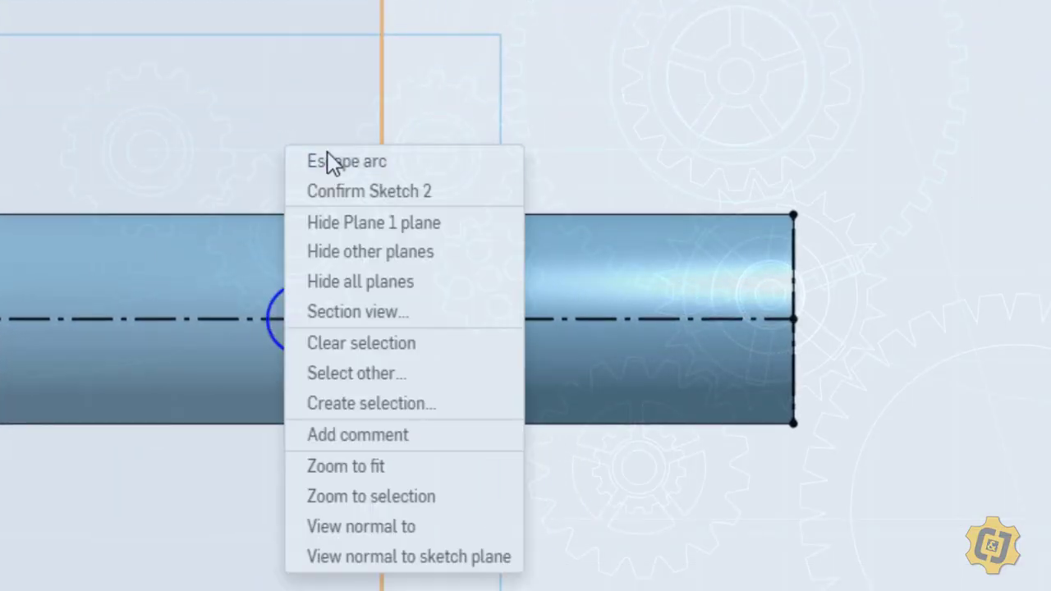
click(328, 162)
Step: Try to make the slot's end arc tangent to the rectangle's side and close the sketch
scroll(578, 392, down, 1)
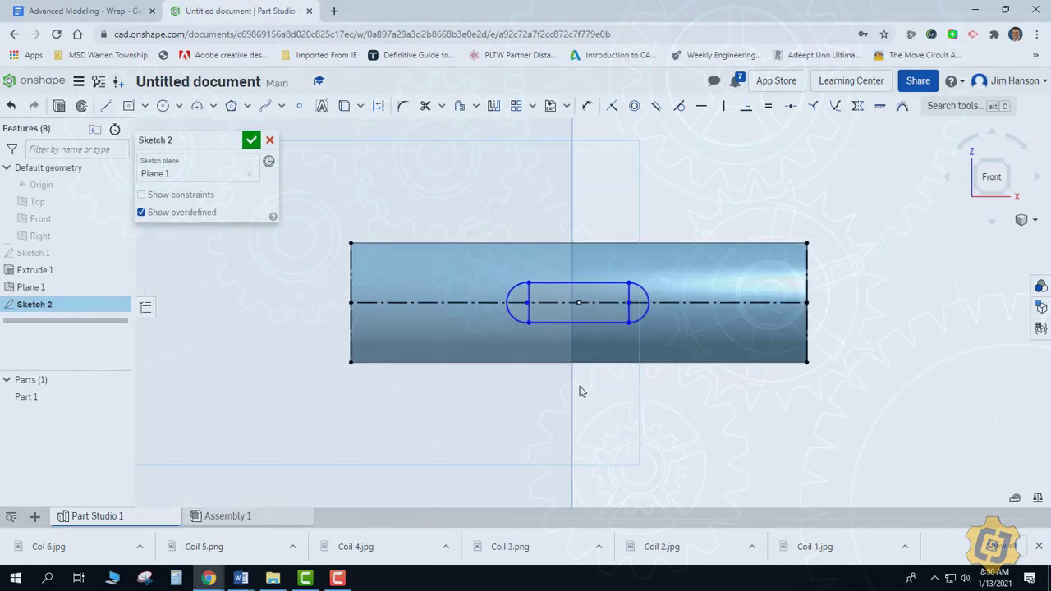
scroll(580, 392, down, 2)
middle_drag(583, 391, 580, 407)
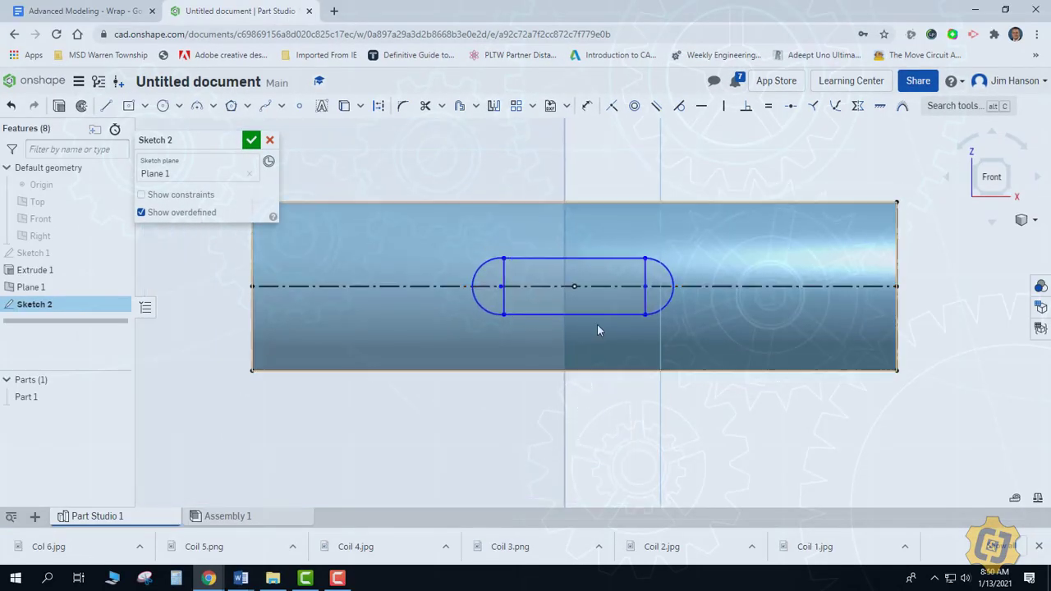
click(665, 275)
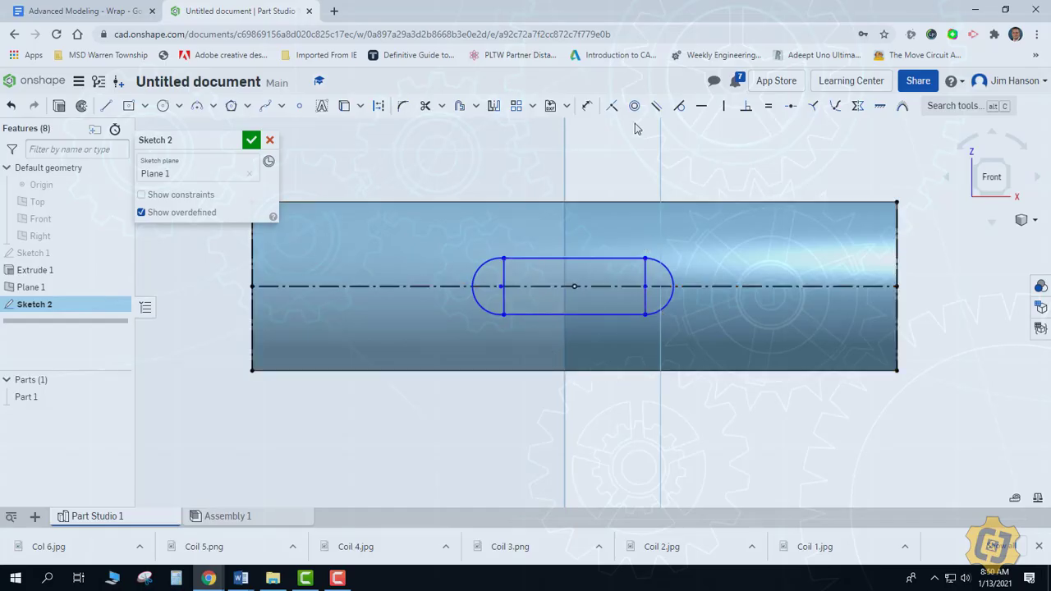
key(t)
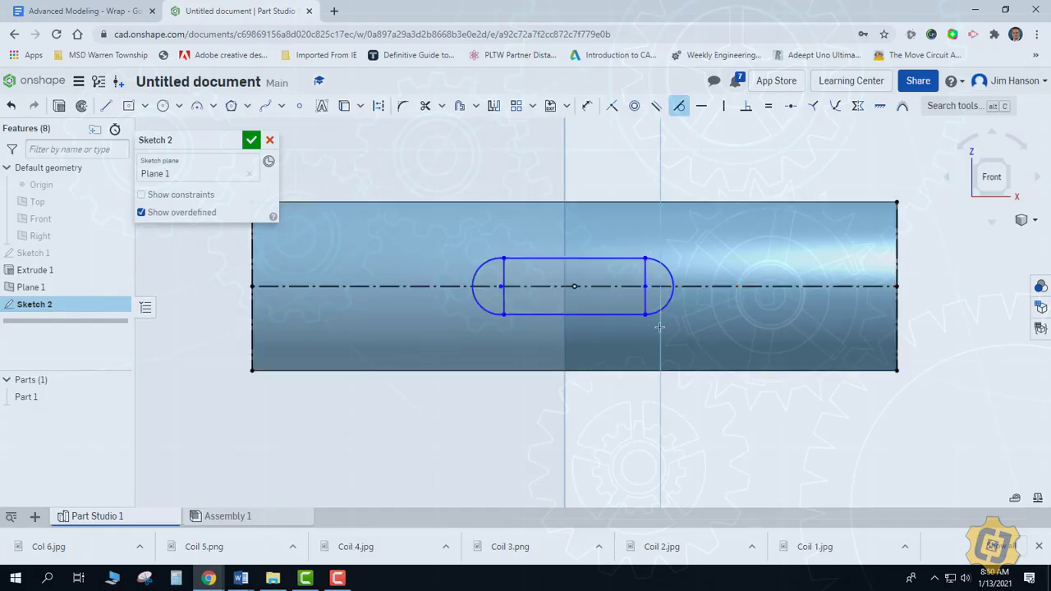
click(252, 141)
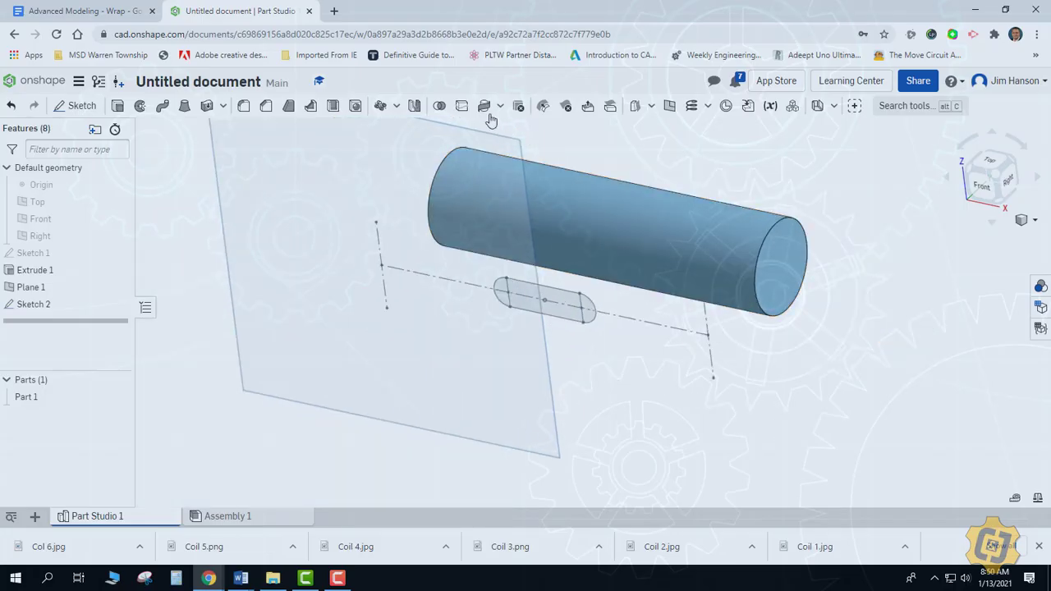
Step: Wrap all three slot regions onto the cylinder's curved face as a solid wrap with the Remove operation
click(503, 294)
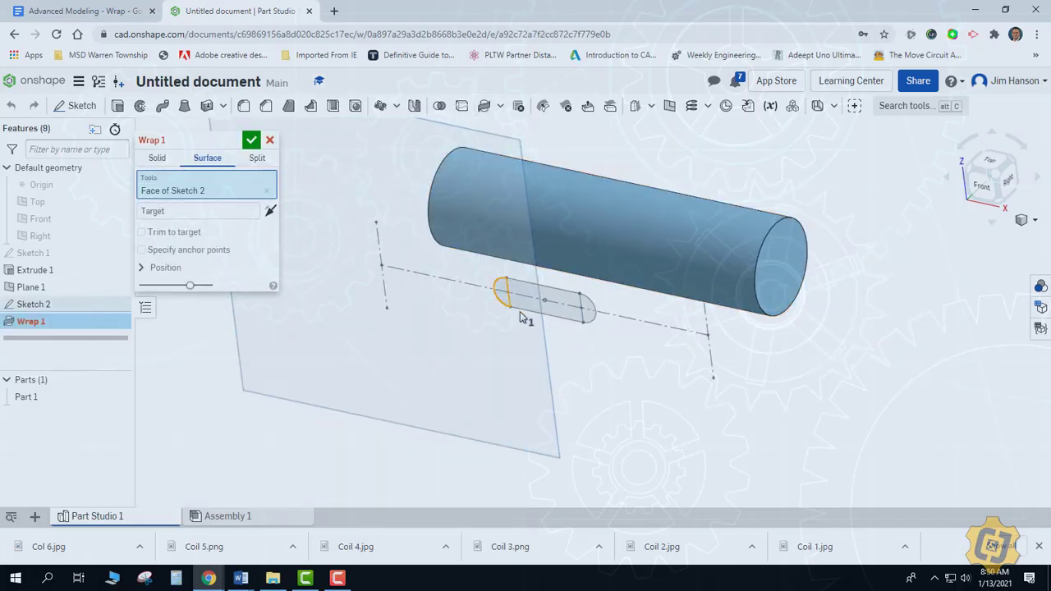
click(544, 302)
click(586, 307)
click(566, 241)
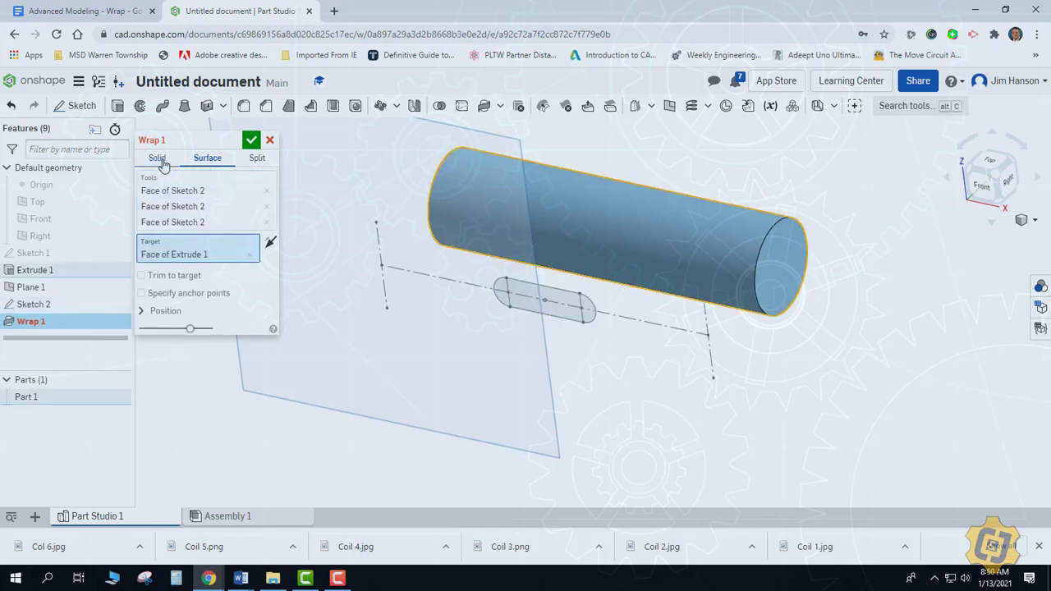
click(157, 157)
click(213, 175)
key(Return)
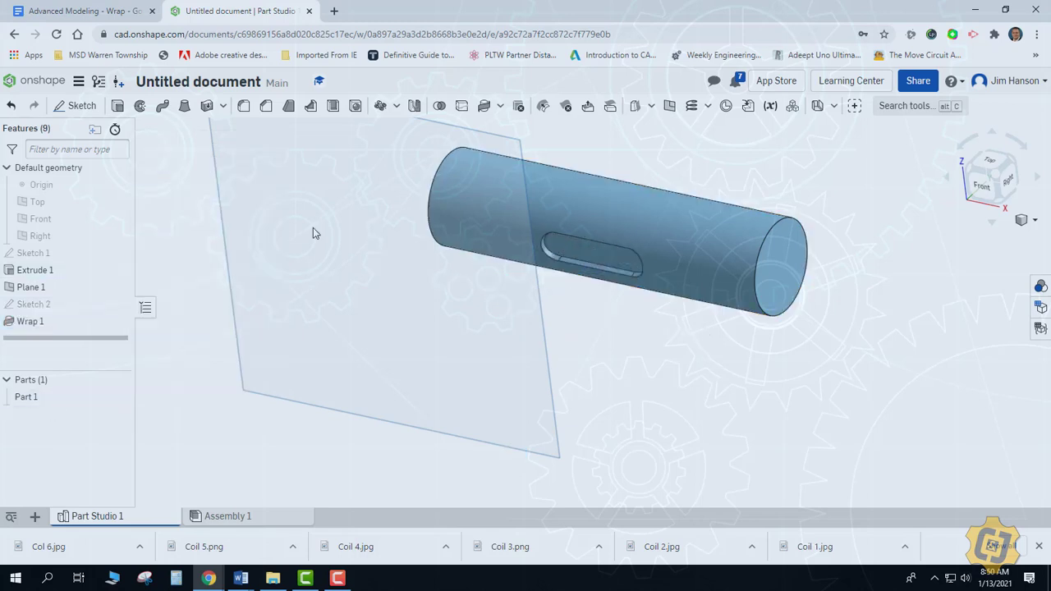
Step: Hide the offset plane and show the slotted cylinder in isometric view
click(118, 287)
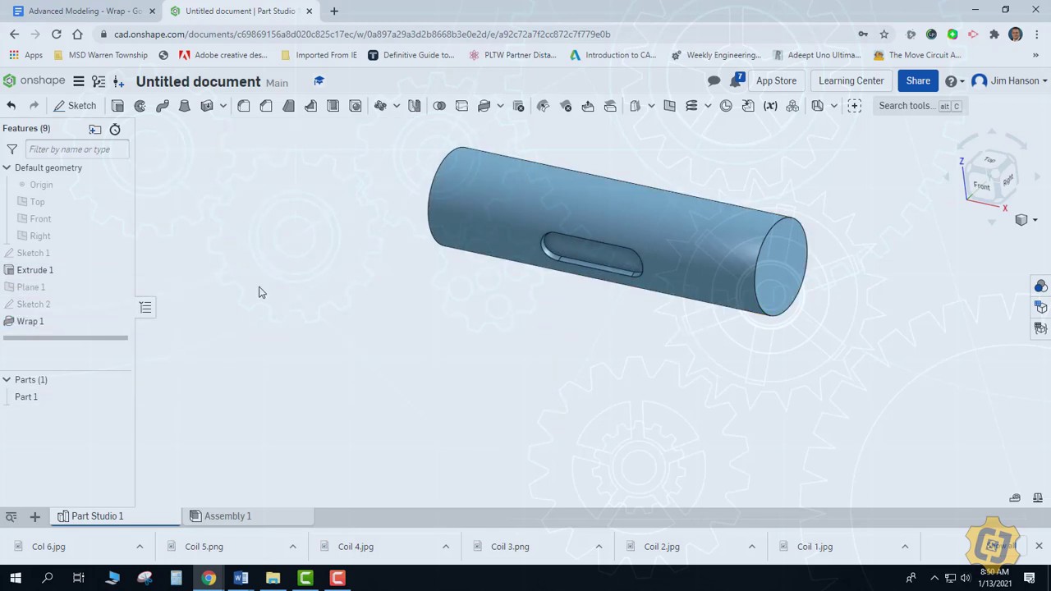
right_click(258, 290)
click(282, 341)
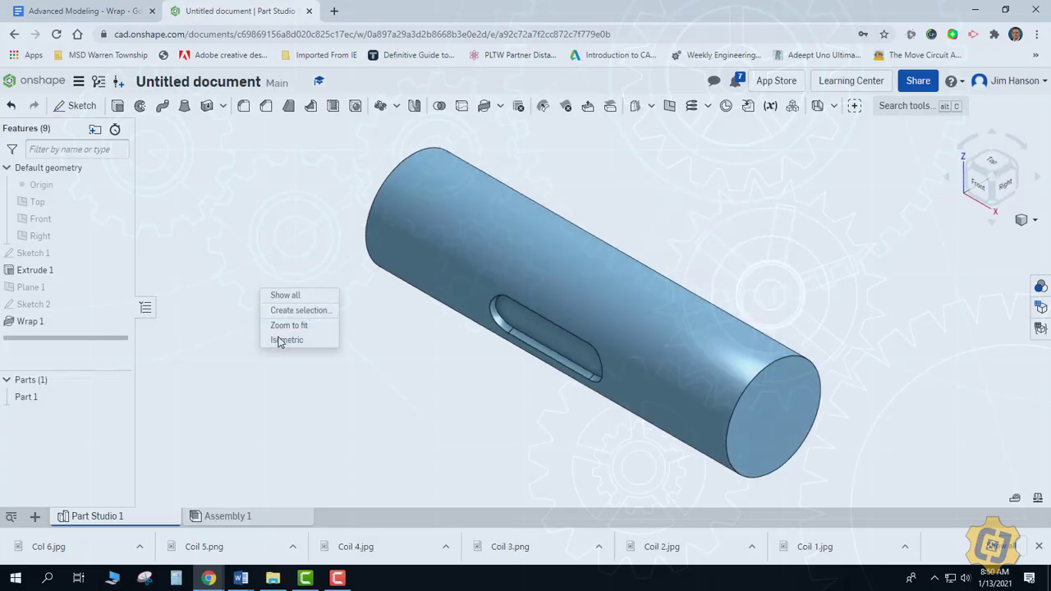
Step: Start a linear feature pattern of the wrapped slot cut, directed along the slot's long straight edge
click(395, 106)
click(397, 129)
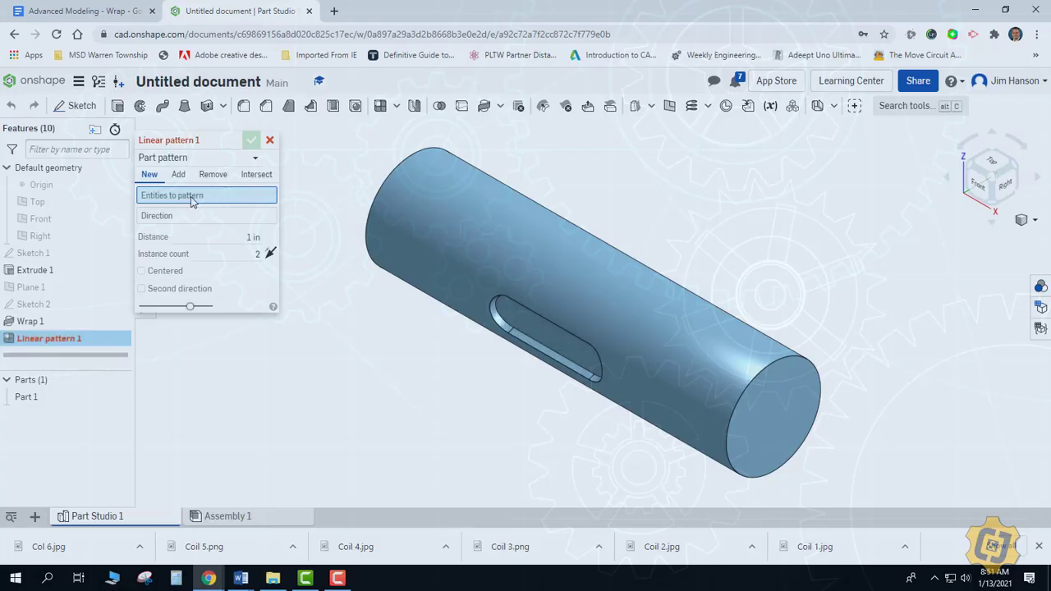
click(179, 158)
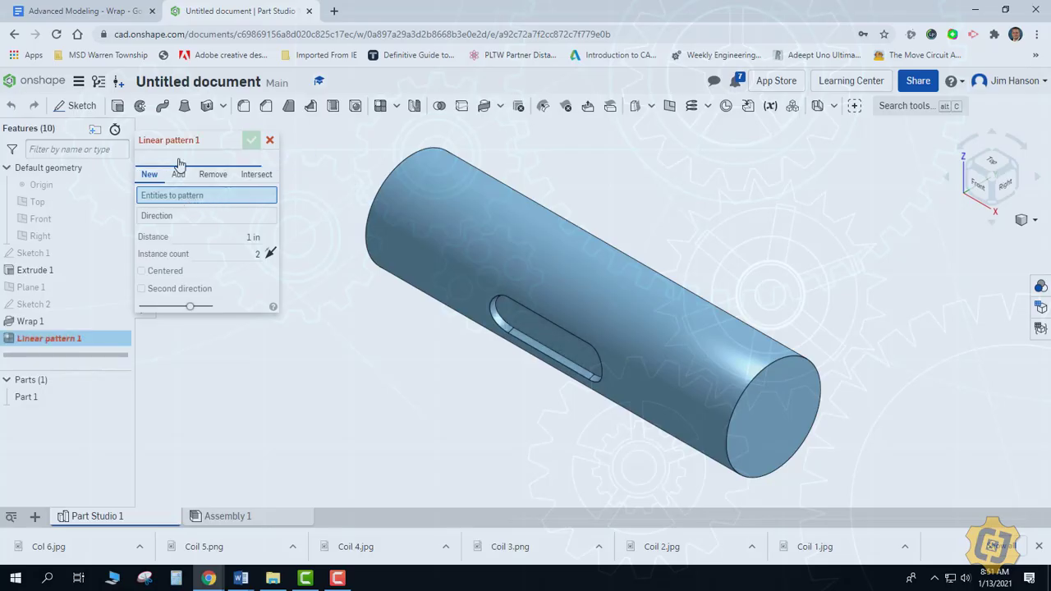
click(171, 197)
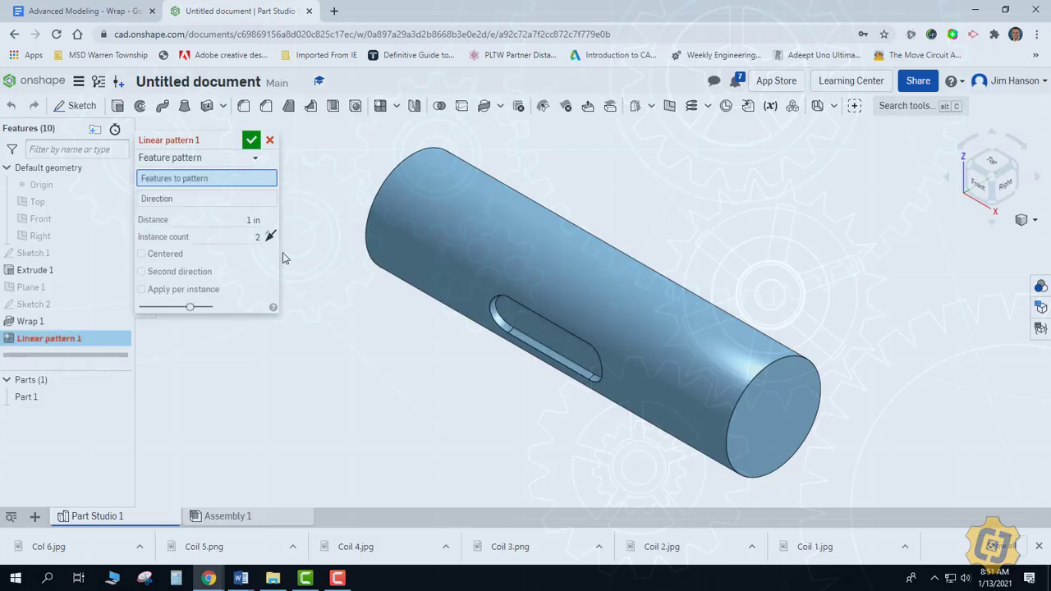
click(526, 329)
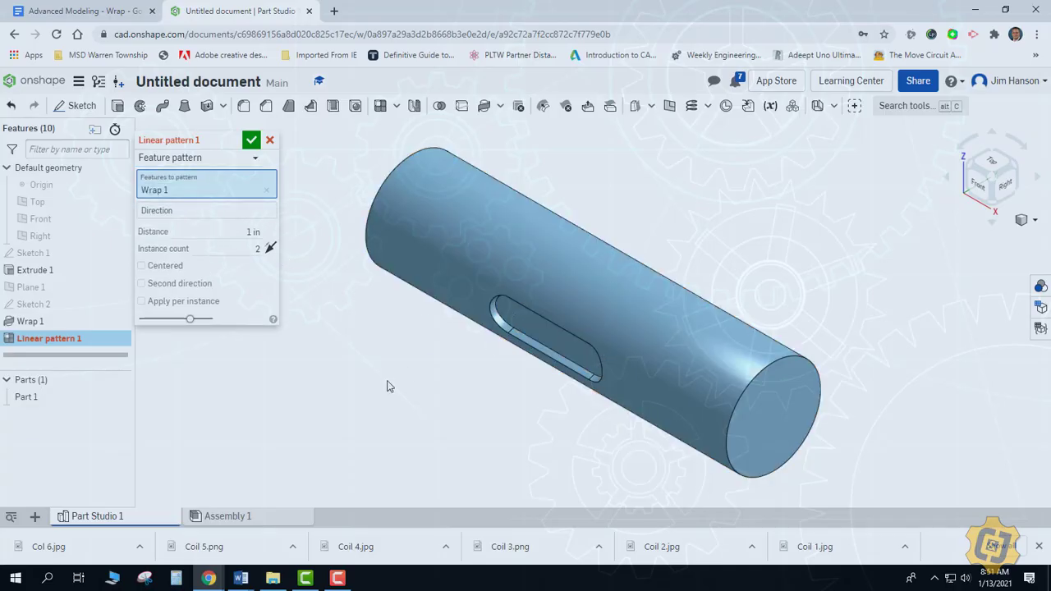
click(200, 211)
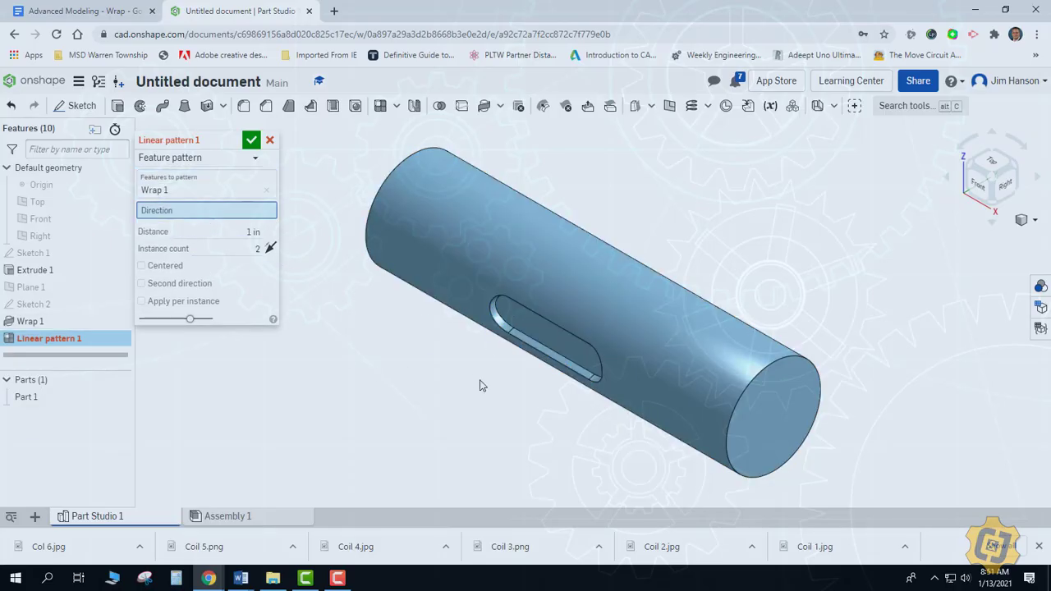
click(547, 323)
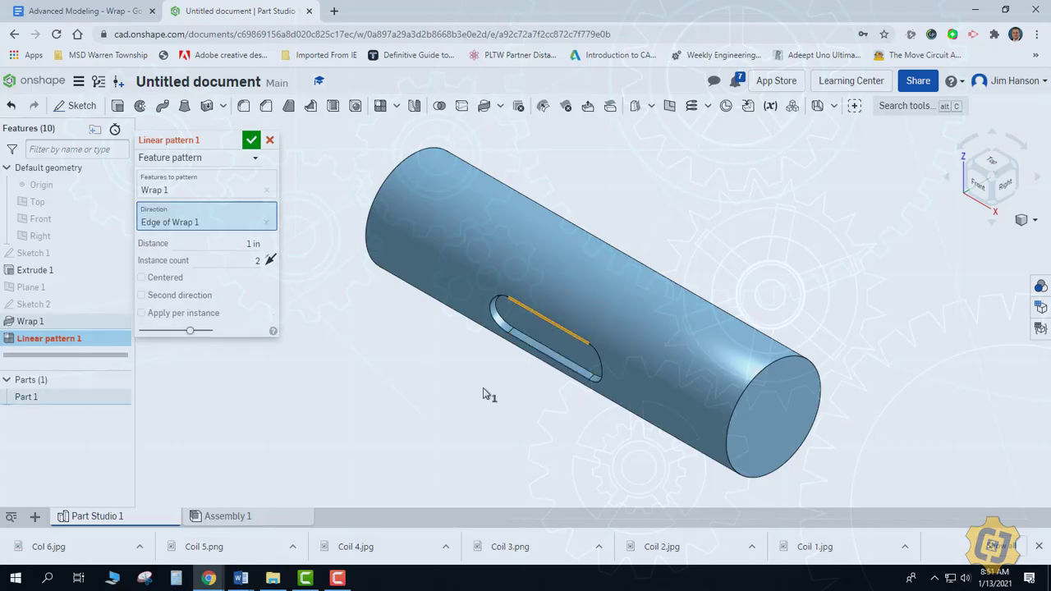
Step: Try spacing the slot's linear pattern at 1.5 in and 1.75 in
click(239, 242)
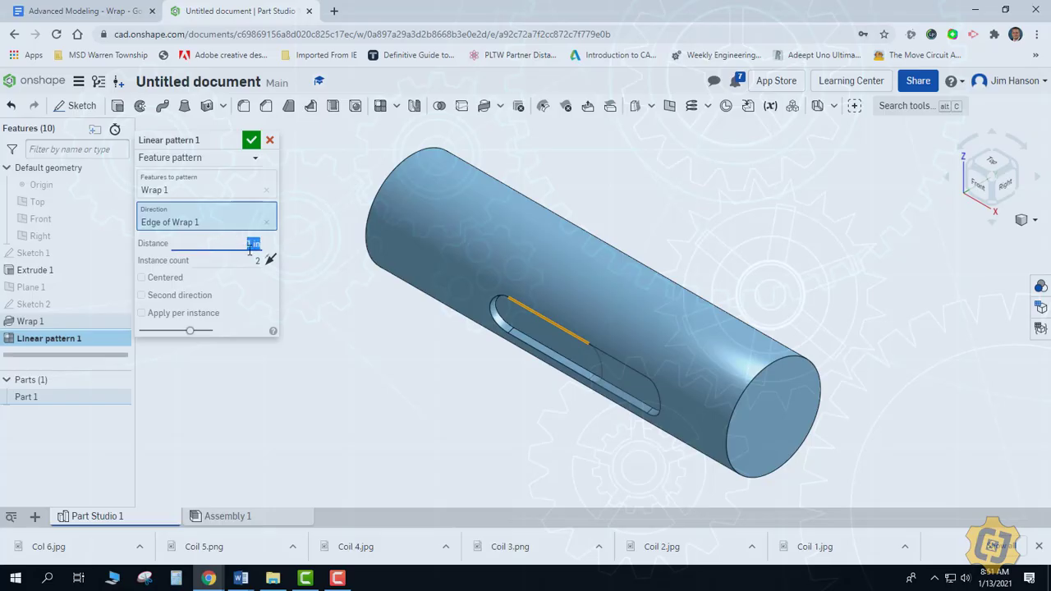
text(1.62)
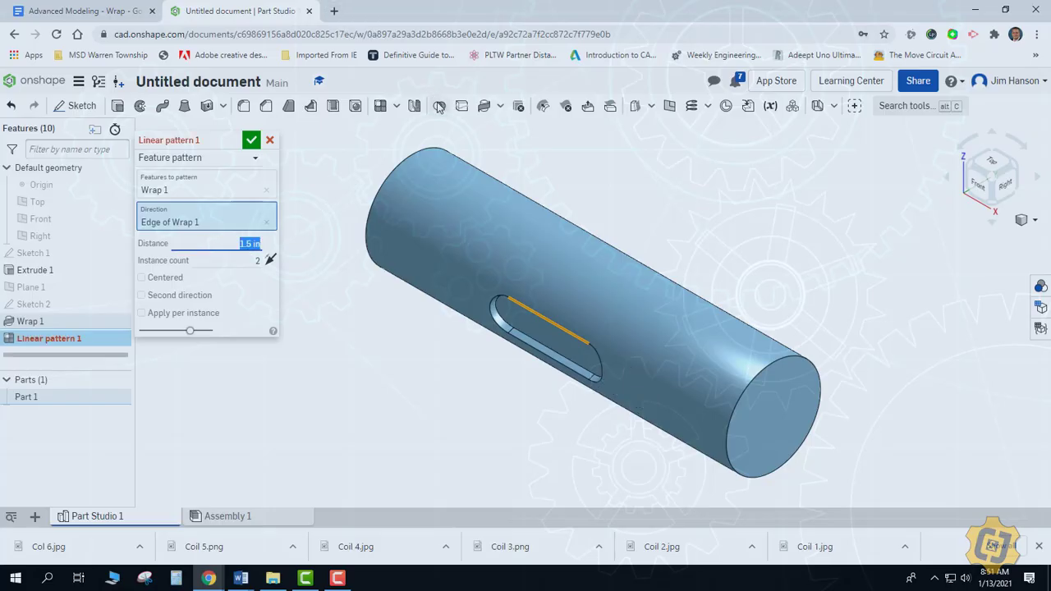
text(5)
key(Return)
right_drag(600, 206, 632, 218)
text(1.75)
key(Return)
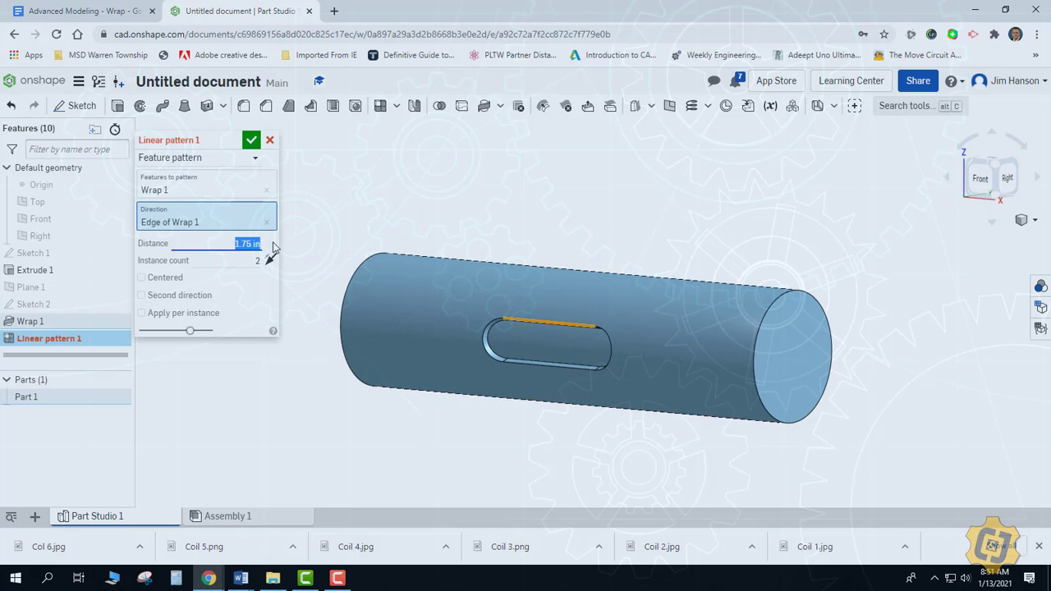
Step: Set the linear pattern distance to 2 in, centre the pattern on the original slot and accept it
text(2)
key(Return)
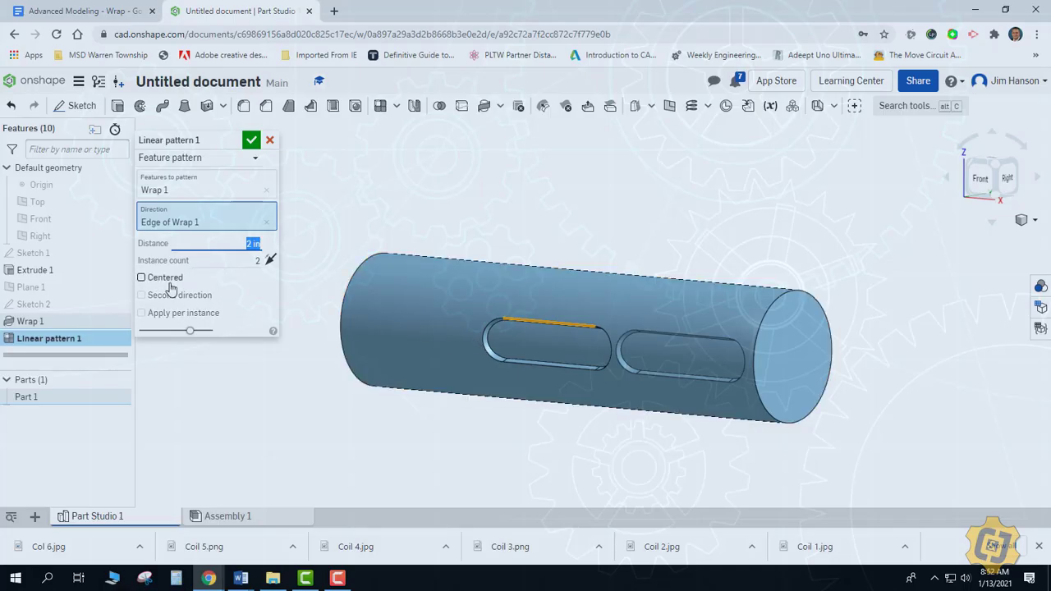
click(141, 277)
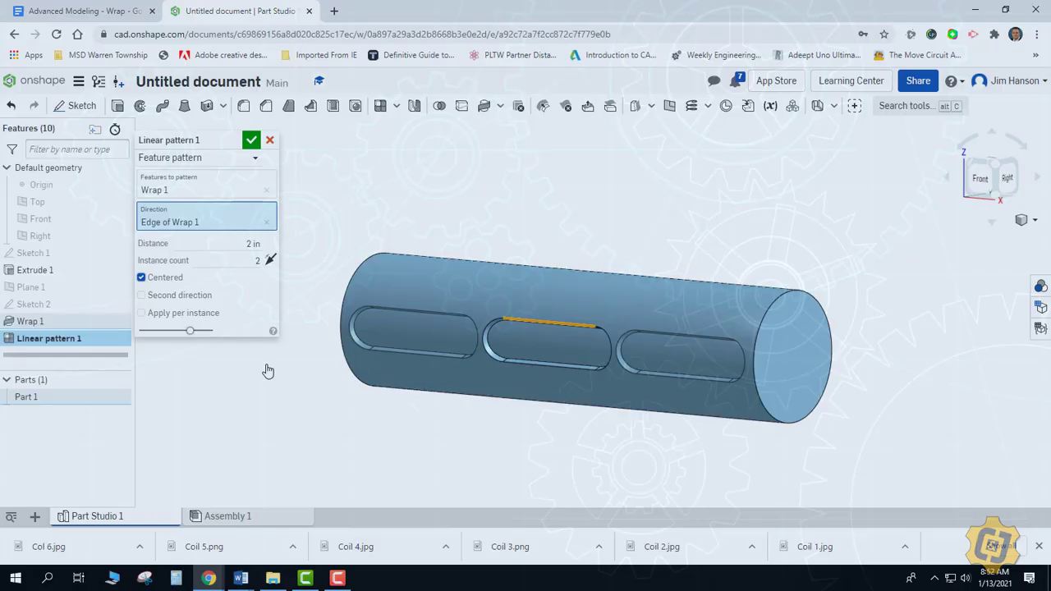
click(251, 140)
right_click(537, 243)
right_drag(537, 243, 727, 261)
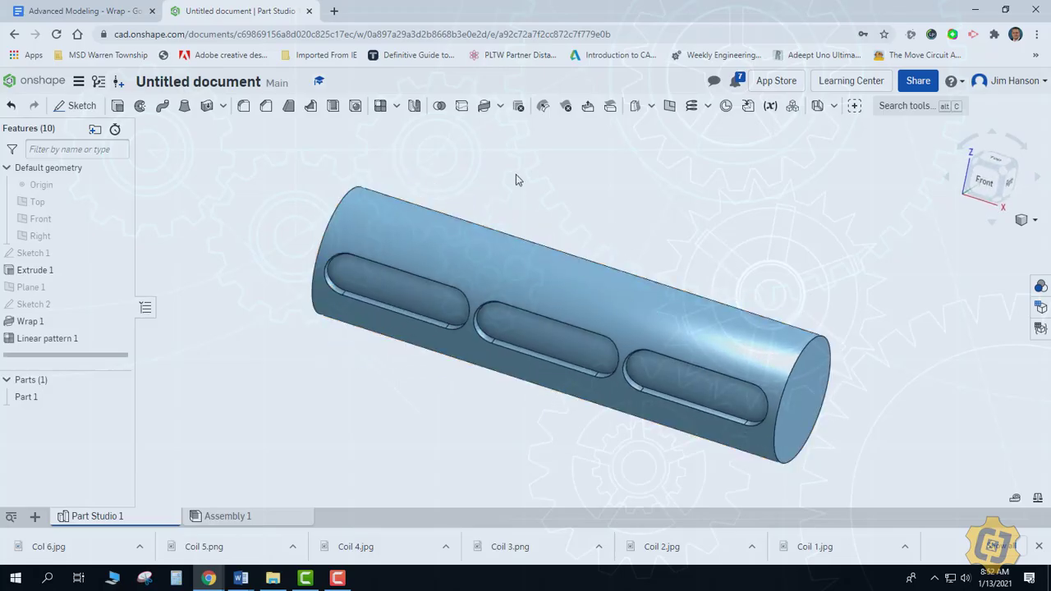
Step: Start a circular feature pattern that includes both the slot's Wrap feature and its linear pattern
click(396, 106)
click(421, 150)
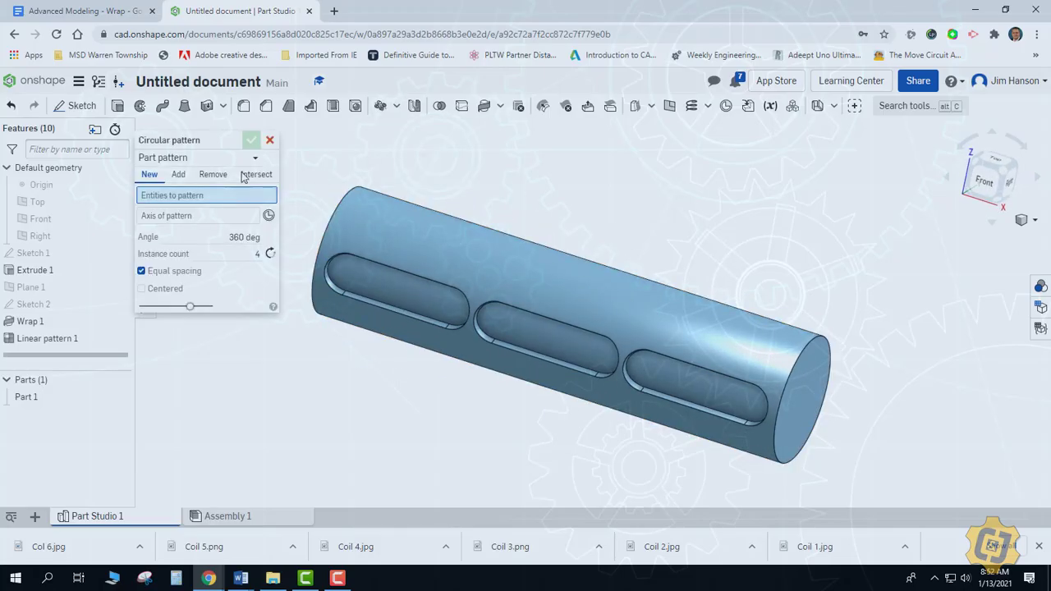
click(201, 157)
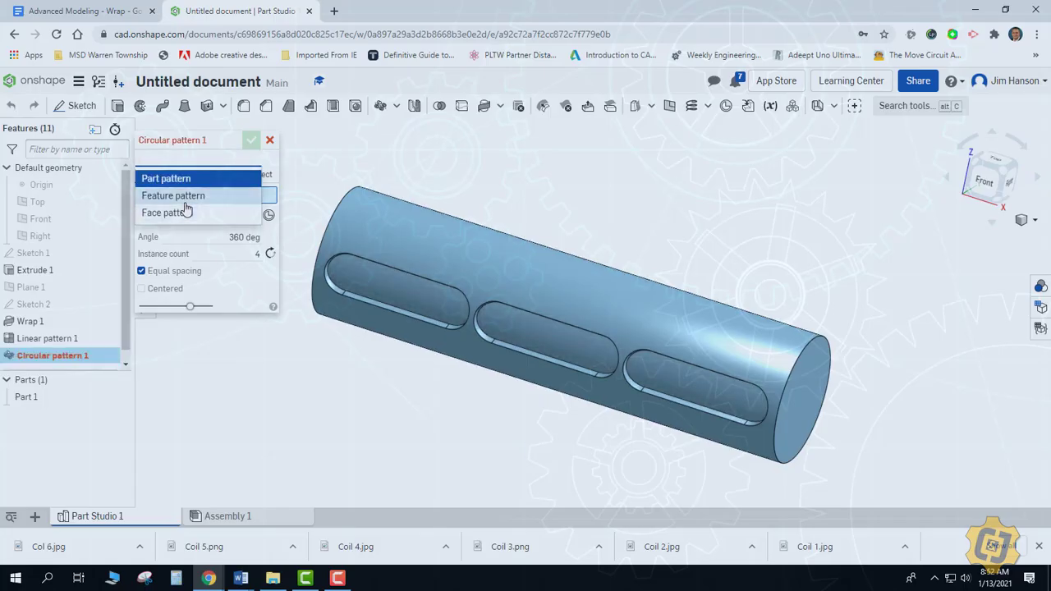
click(244, 195)
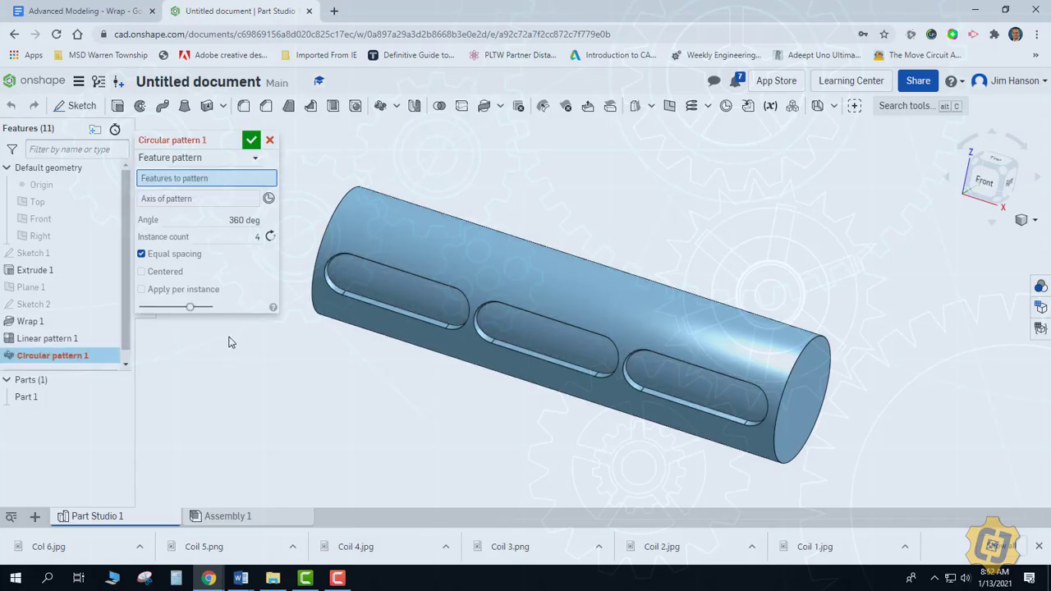
click(62, 338)
click(45, 322)
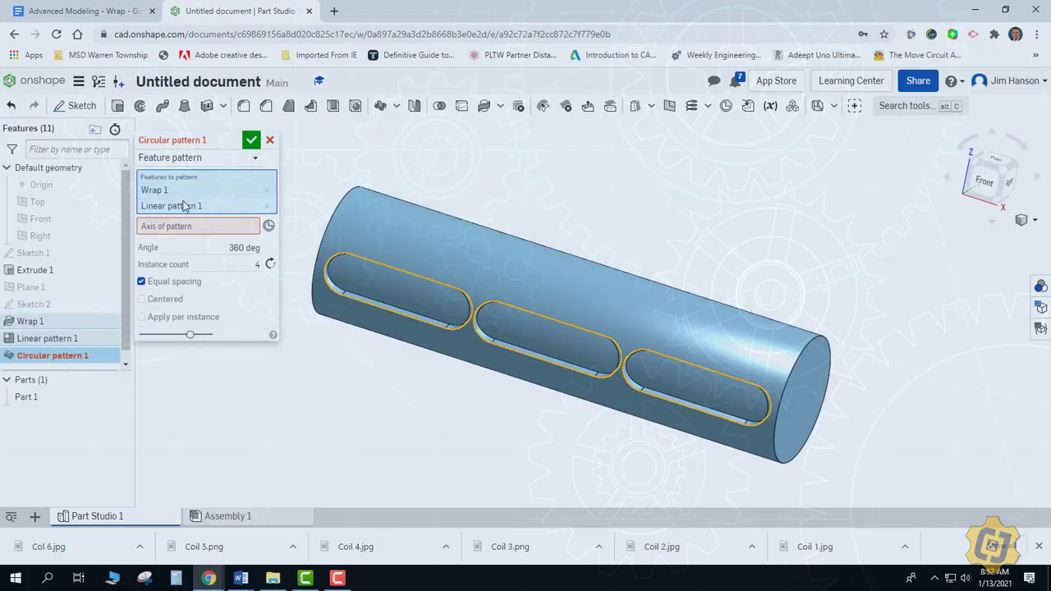
Step: Pattern the slots around the cylinder's curved face with 6 equally spaced instances over 360 degrees, and view the result in isometric
click(182, 226)
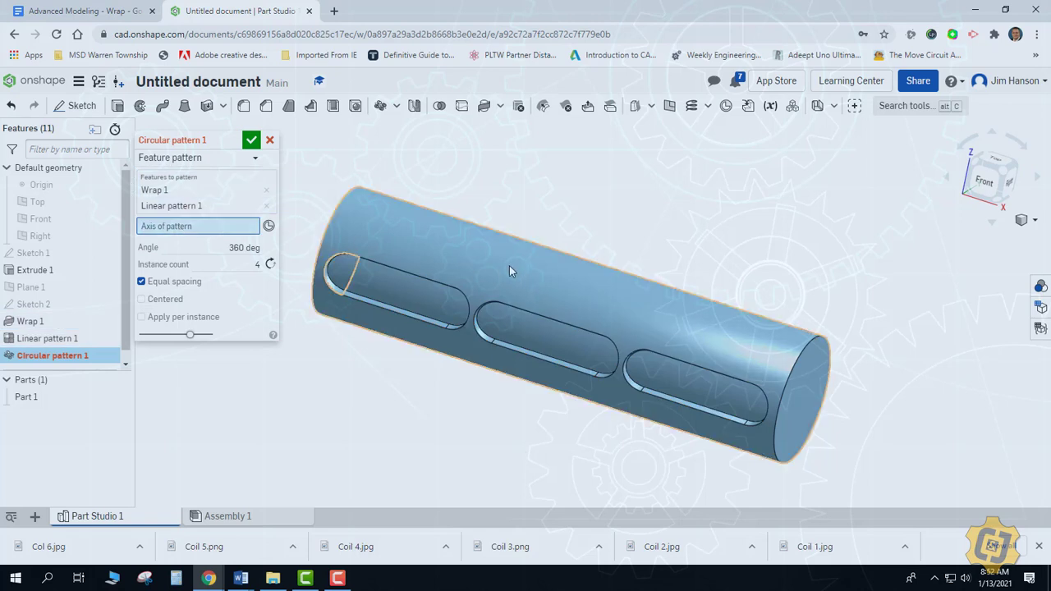
click(539, 283)
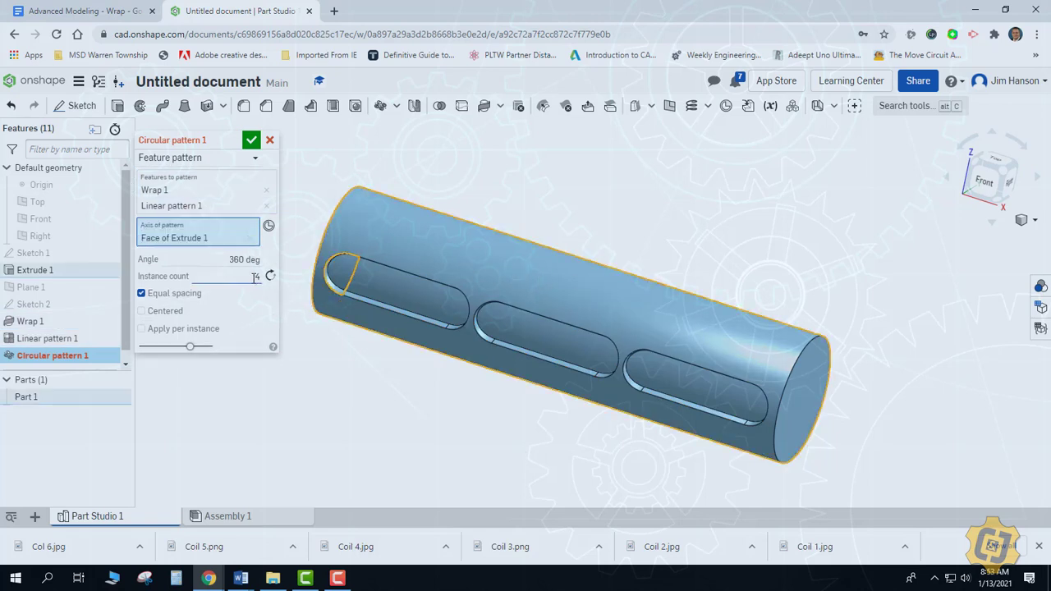
click(254, 276)
text(6)
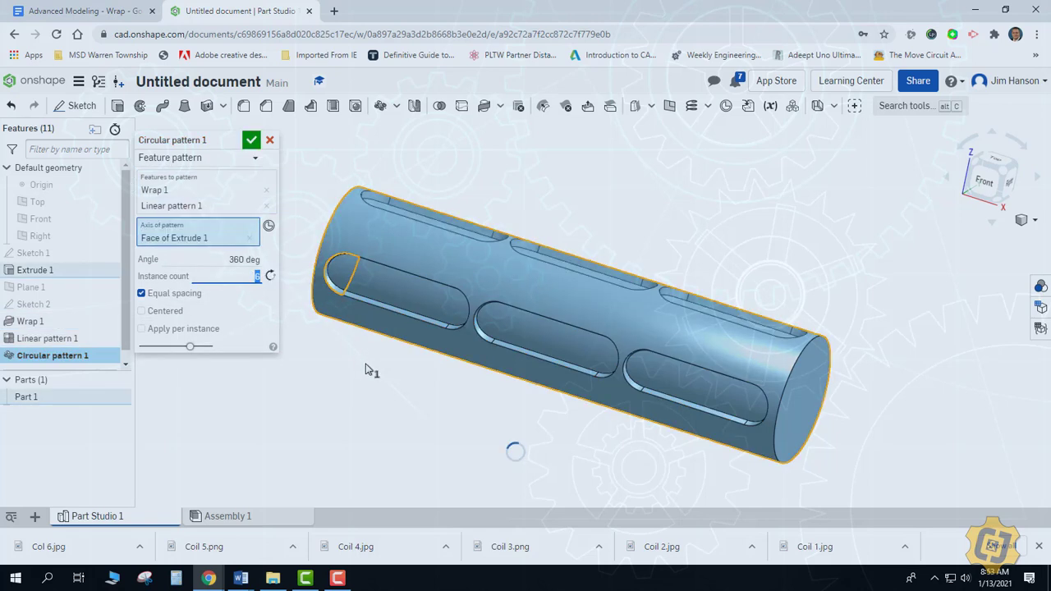
key(Return)
key(shift+7)
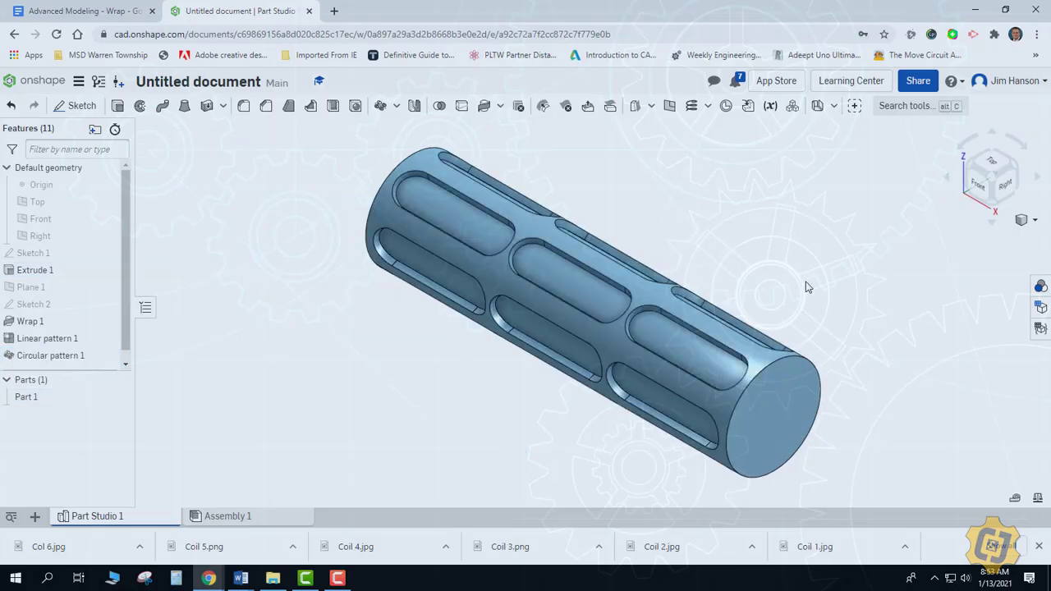
right_drag(805, 287, 596, 276)
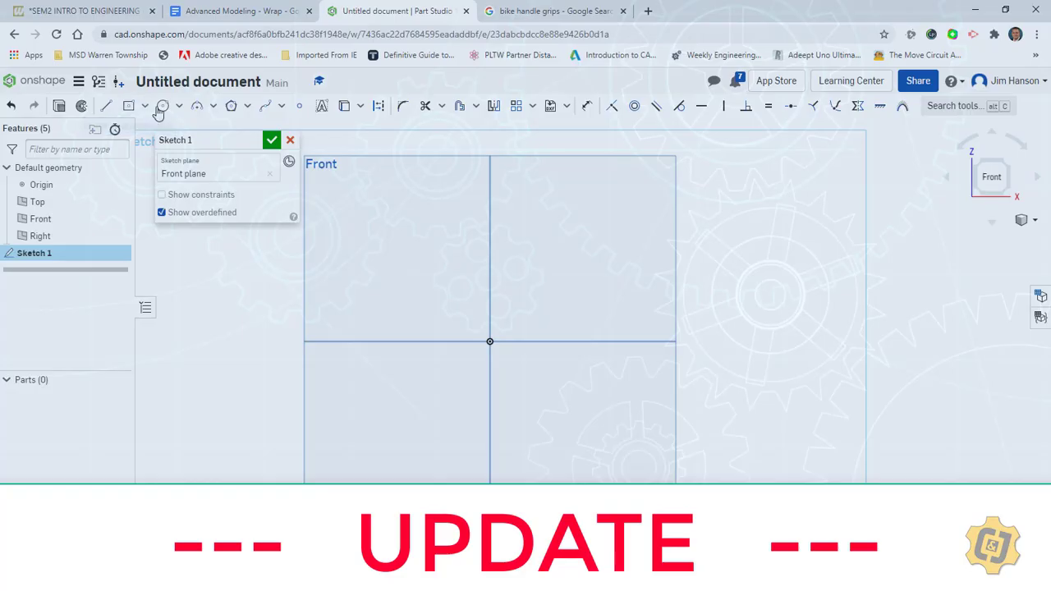
Step: Sketch a horizontal line about 1.73 in long above the origin on the Front plane
click(476, 106)
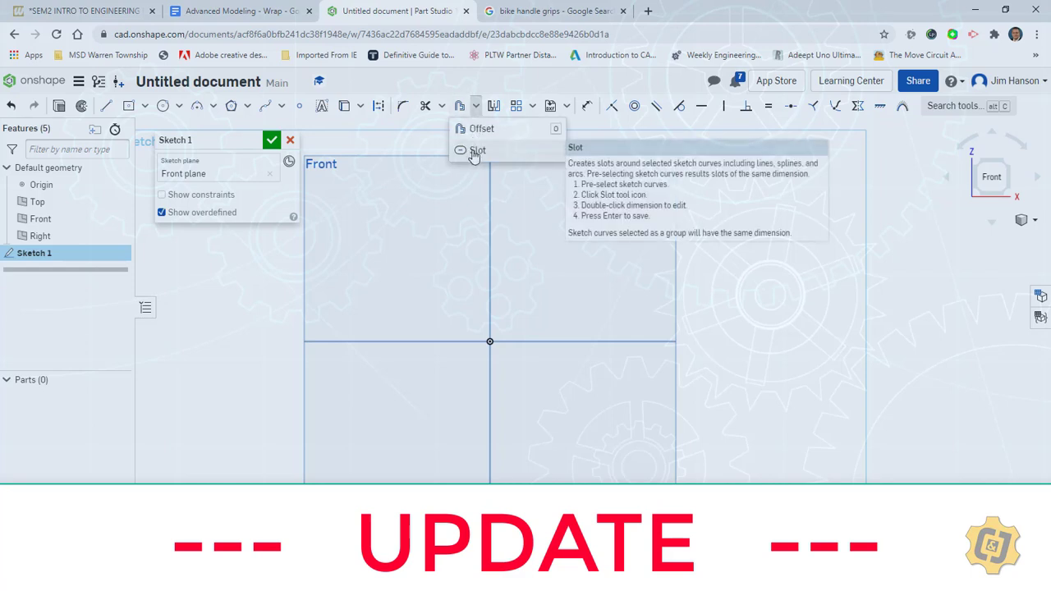
click(106, 106)
click(419, 233)
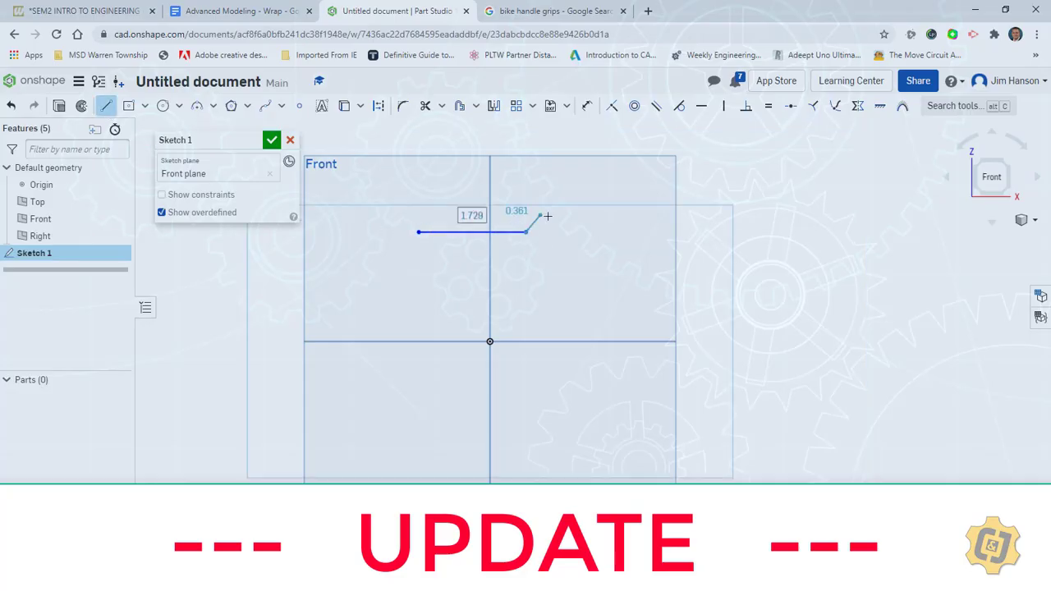
click(525, 233)
right_click(544, 219)
key(Escape)
Step: Create a slot around the horizontal sketch line with the Slot tool
click(991, 177)
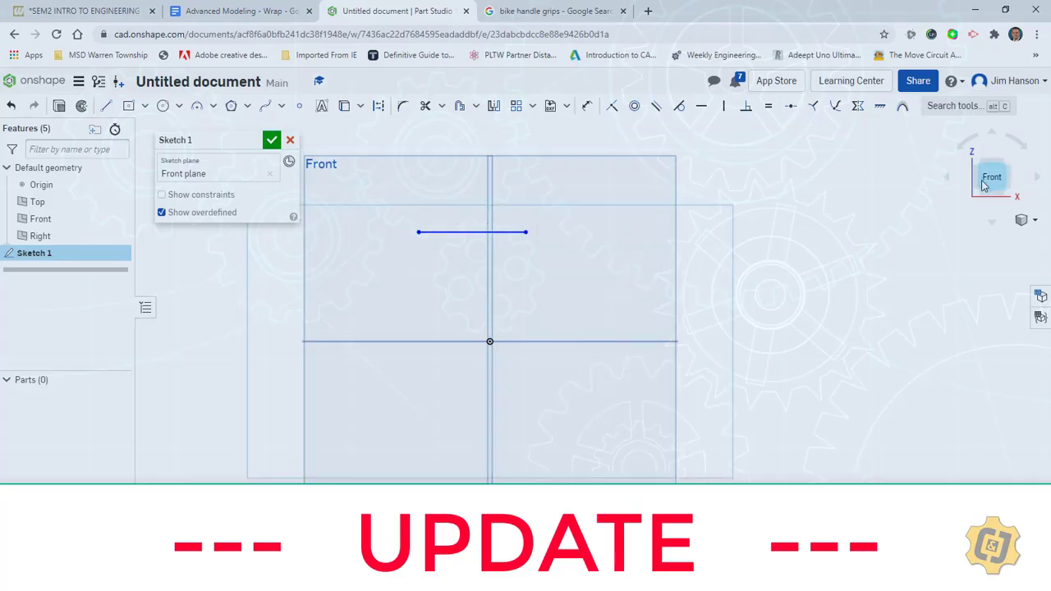
click(465, 115)
click(470, 151)
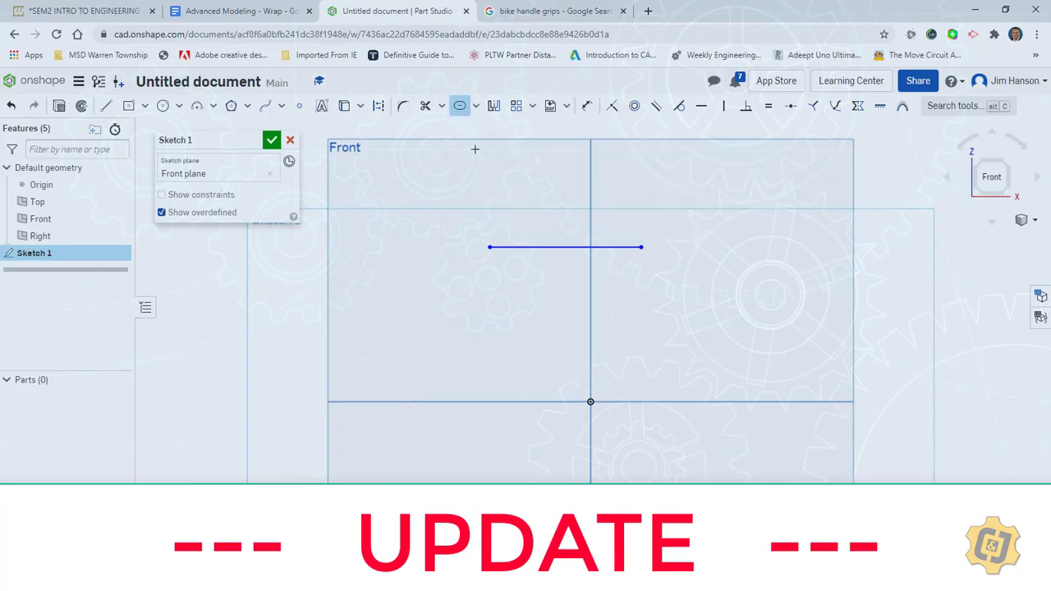
click(516, 246)
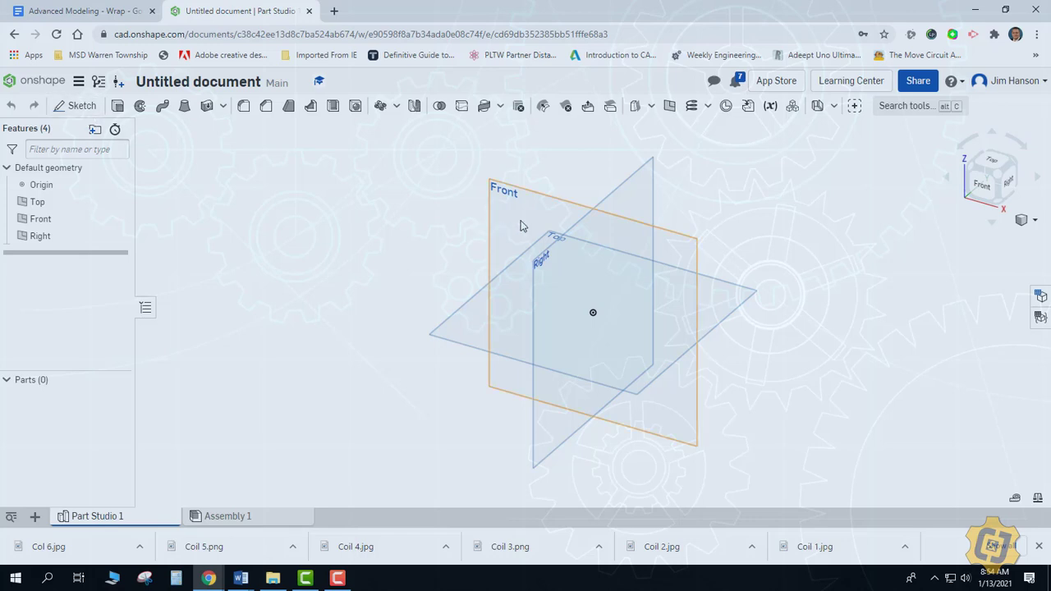
Step: Sketch a closed half-cone profile from the origin on the Front plane, about 1.87 in wide at the base, 0.7 in at the top and 2.73 in high
key(shift+s)
key(n)
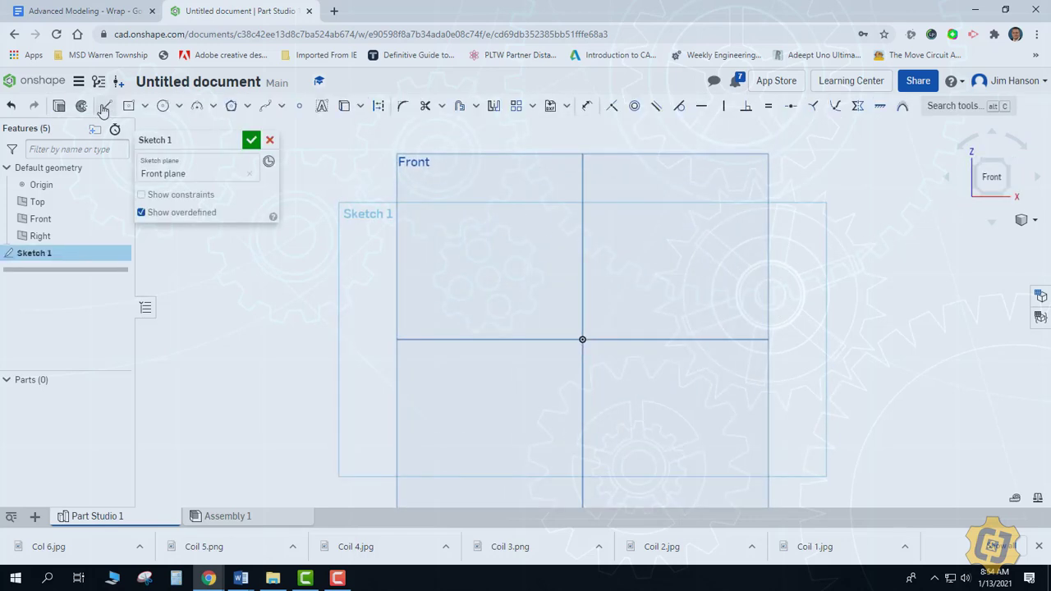
click(106, 106)
click(582, 339)
click(466, 339)
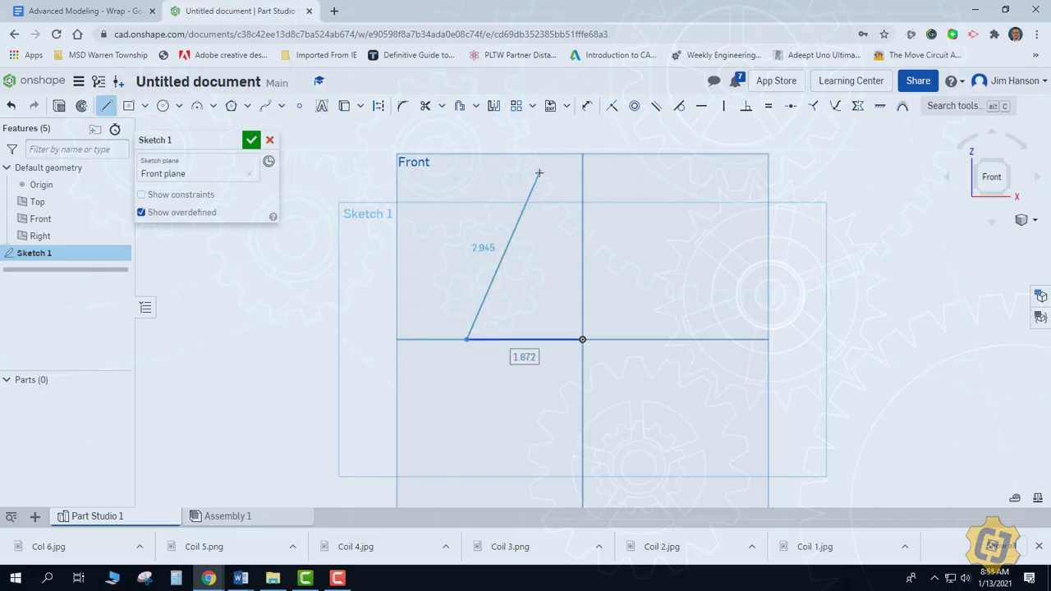
click(539, 173)
click(582, 173)
click(582, 339)
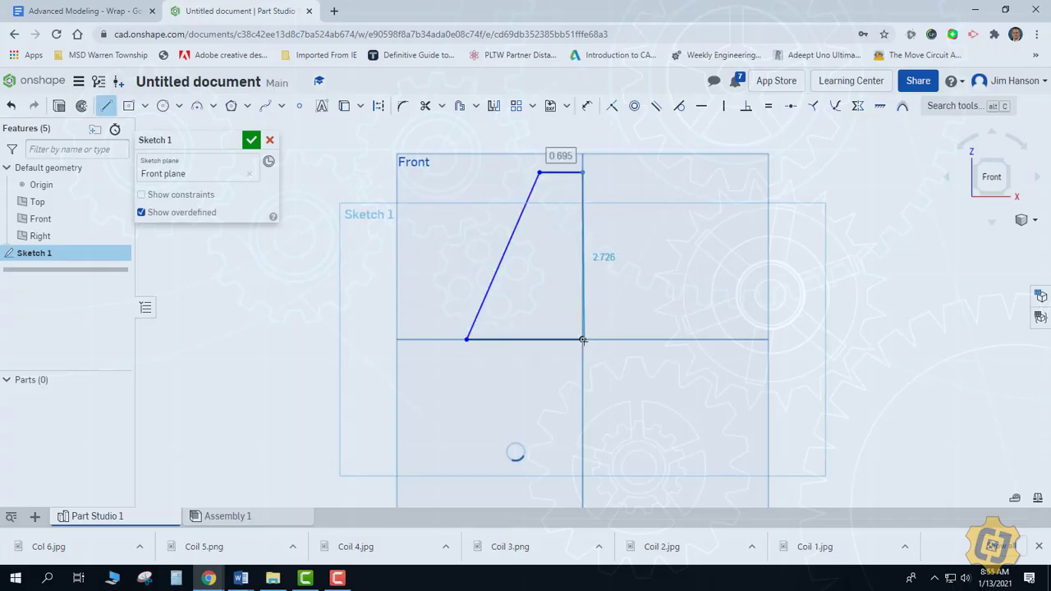
click(251, 139)
Step: Revolve the profile fully about its vertical edge into a solid truncated cone and show it in isometric view
key(shift+w)
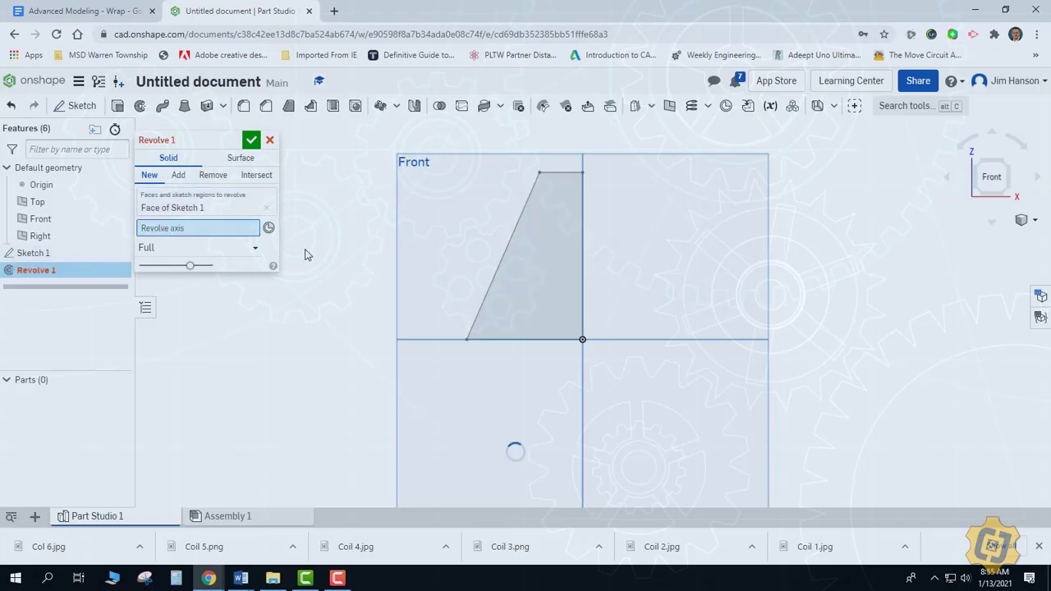
click(582, 271)
click(252, 140)
right_click(289, 220)
click(311, 270)
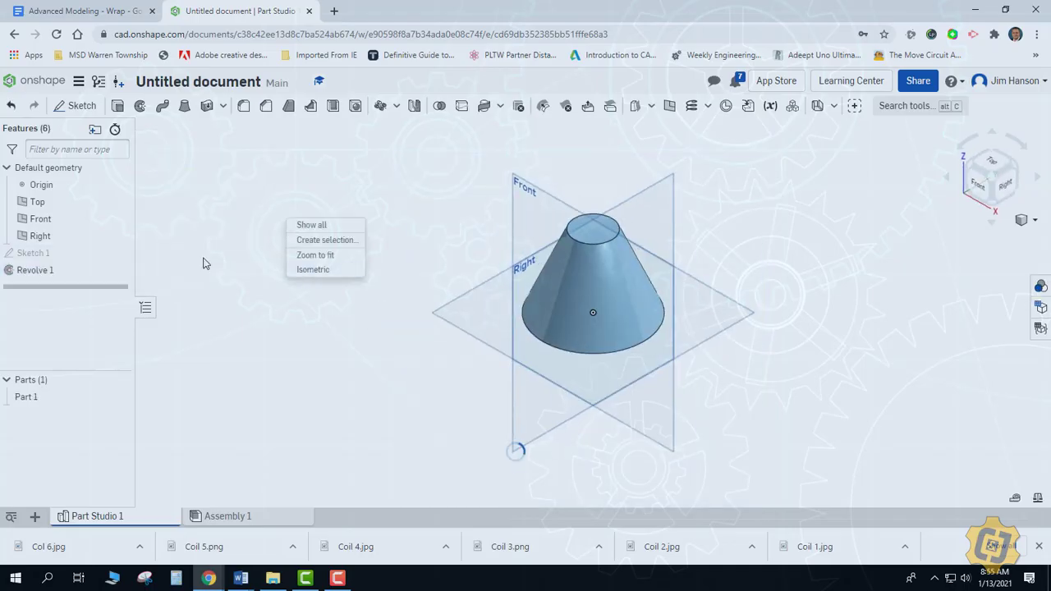
Step: Hide the Top plane, the Right plane and the origin
click(120, 202)
click(118, 235)
click(117, 184)
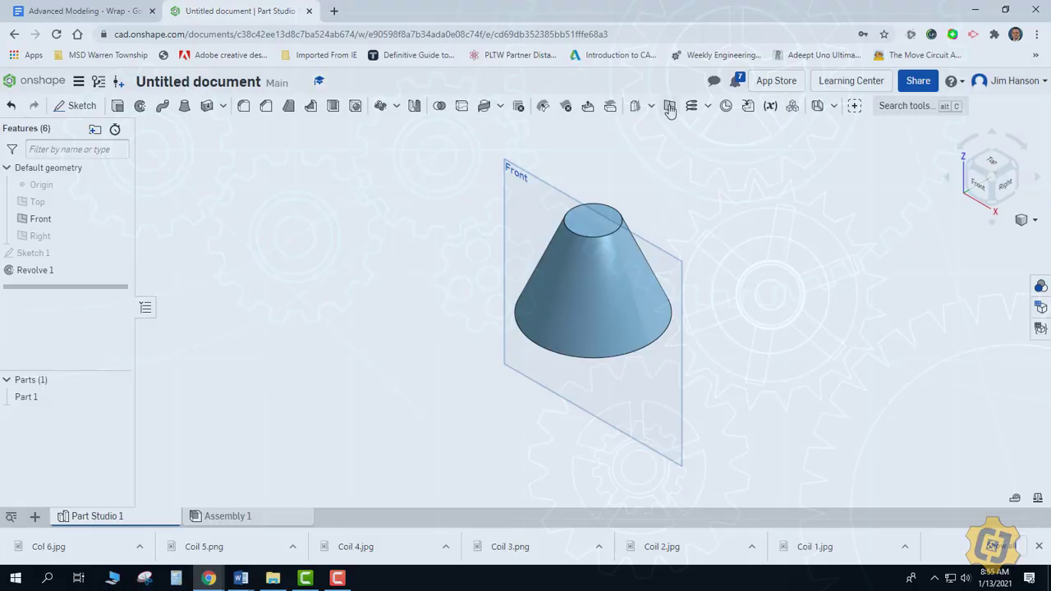
Step: Create a plane offset 2.27 in from the Front plane, in front of the cone
click(513, 187)
key(p)
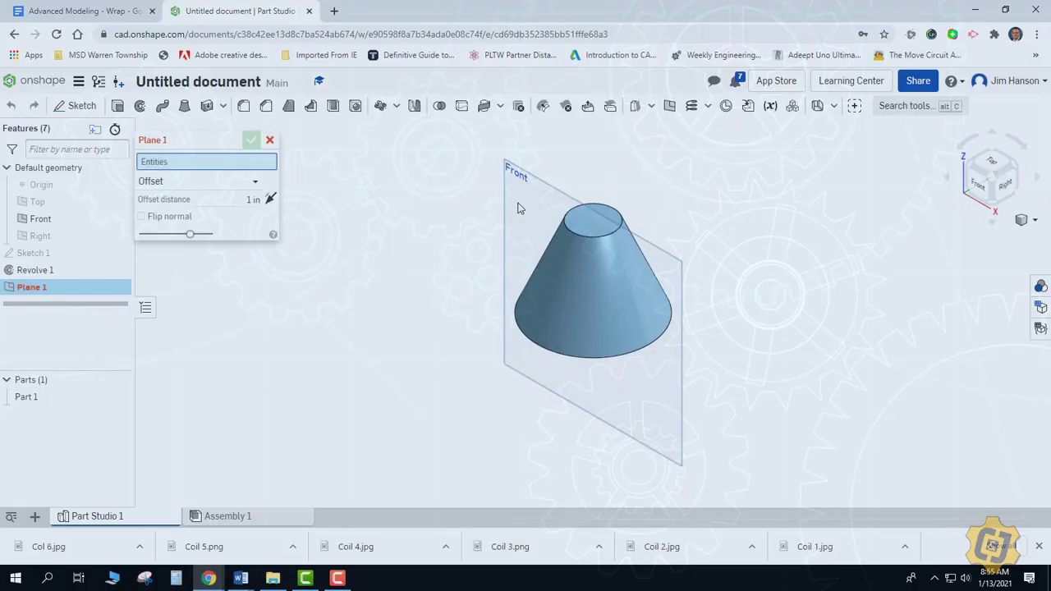
click(501, 365)
text(2.27)
key(Return)
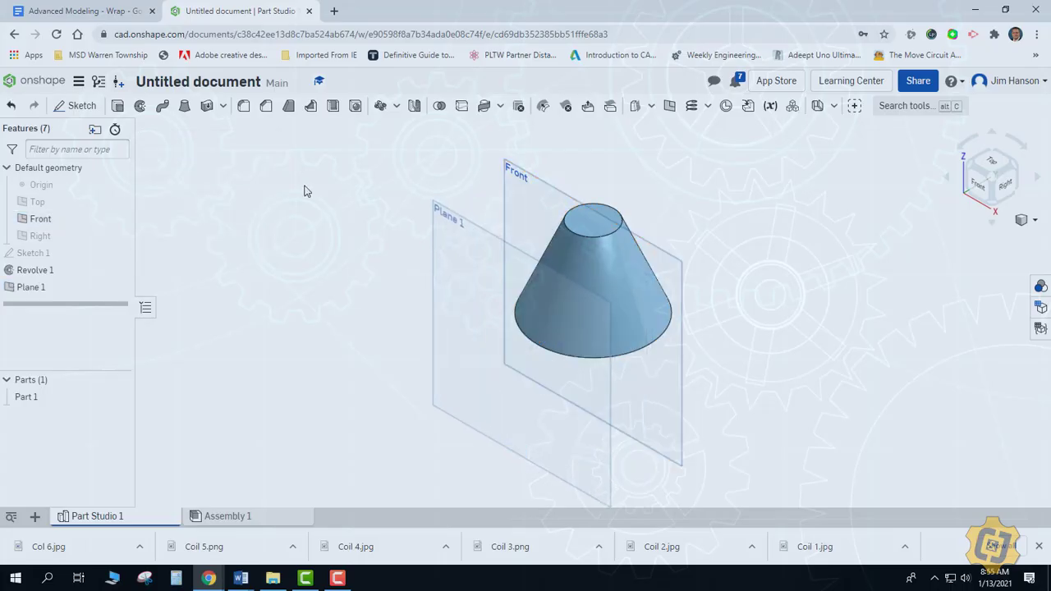
Step: Start a sketch on the offset plane in front of the cone and project the cone's top and bottom edges into it
click(86, 110)
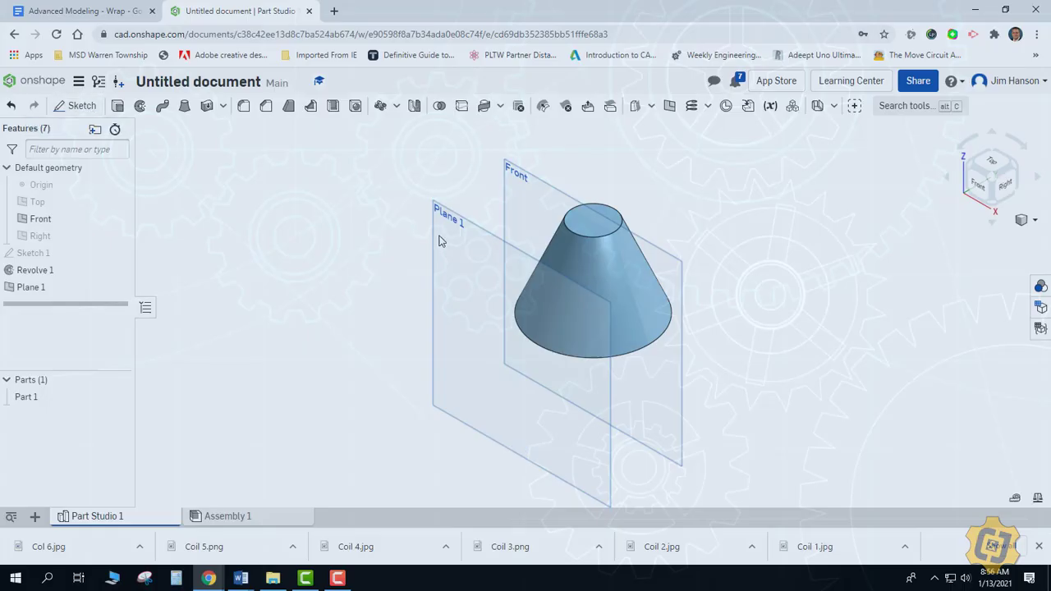
click(450, 241)
key(u)
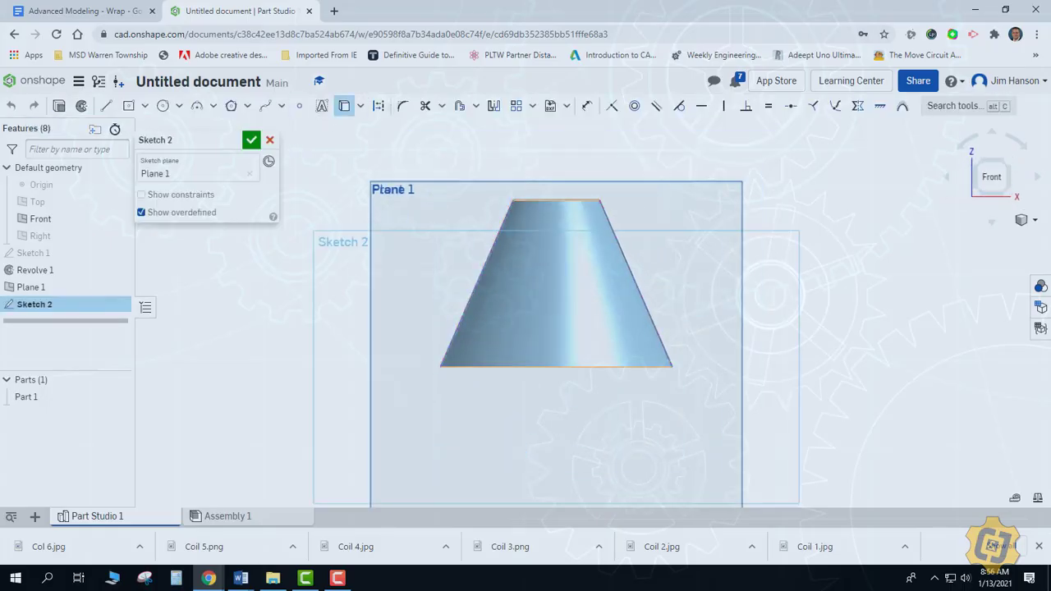
click(556, 367)
click(553, 200)
Step: Draw a vertical line between the midpoints of the projected edges and convert all three lines to construction geometry
key(l)
click(553, 201)
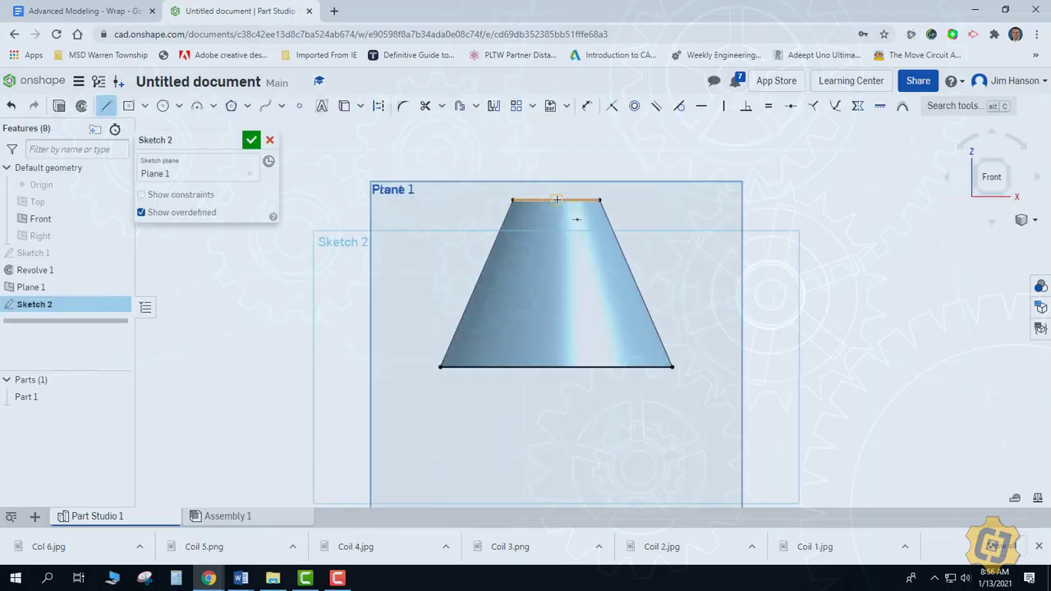
click(556, 367)
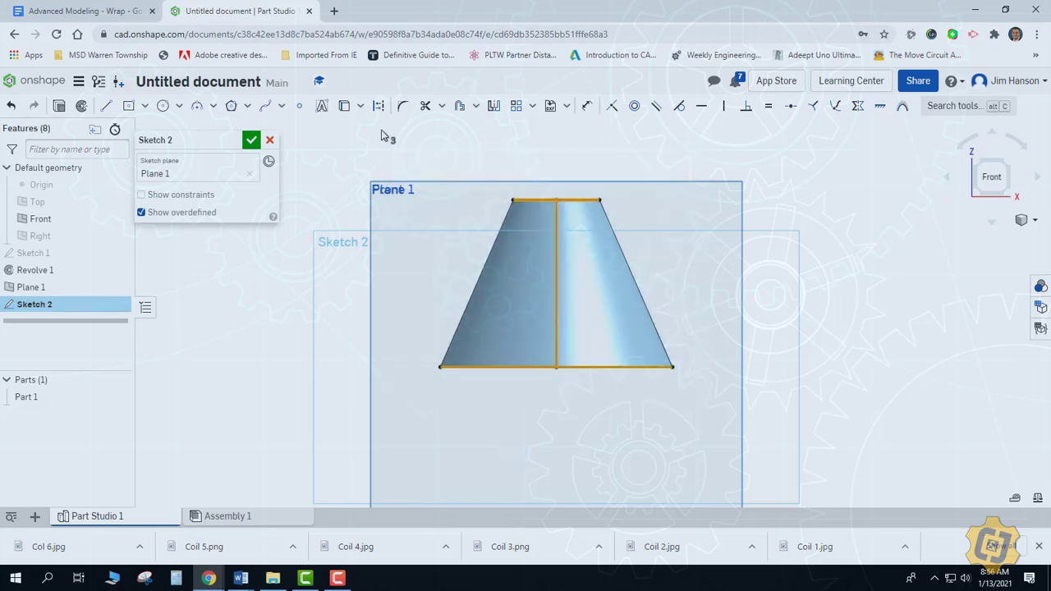
click(379, 105)
key(q)
Step: Sketch a center-point rectangle on the vertical centerline, about 0.435 in wide and 1.193 in high
key(g)
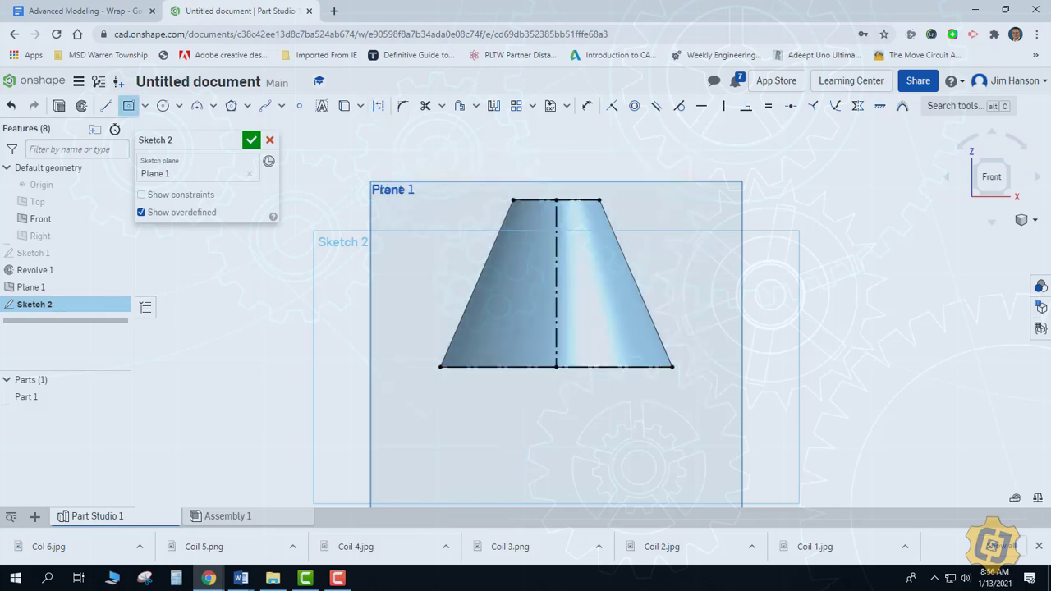
click(556, 283)
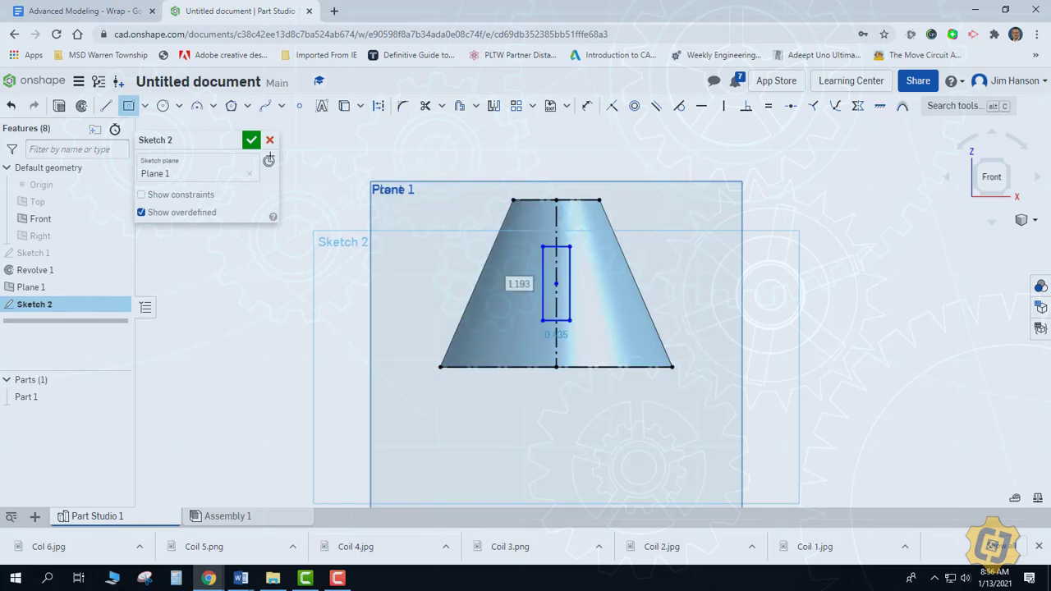
click(542, 246)
Step: Round both short ends of the rectangle with semicircular three-point arcs to form a slot
key(a)
click(542, 246)
click(570, 247)
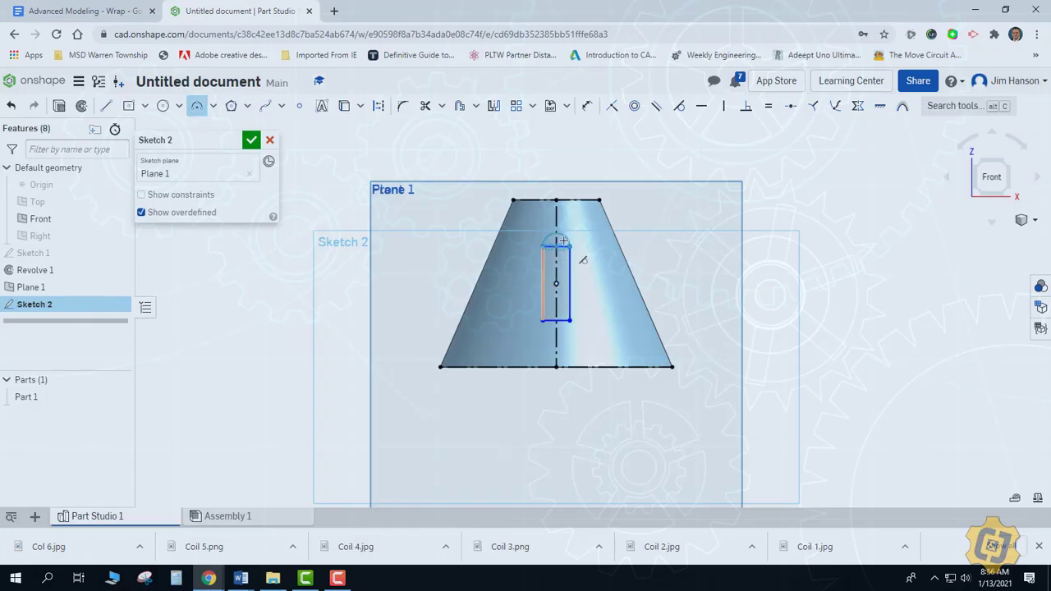
click(556, 233)
click(542, 320)
click(570, 320)
click(556, 334)
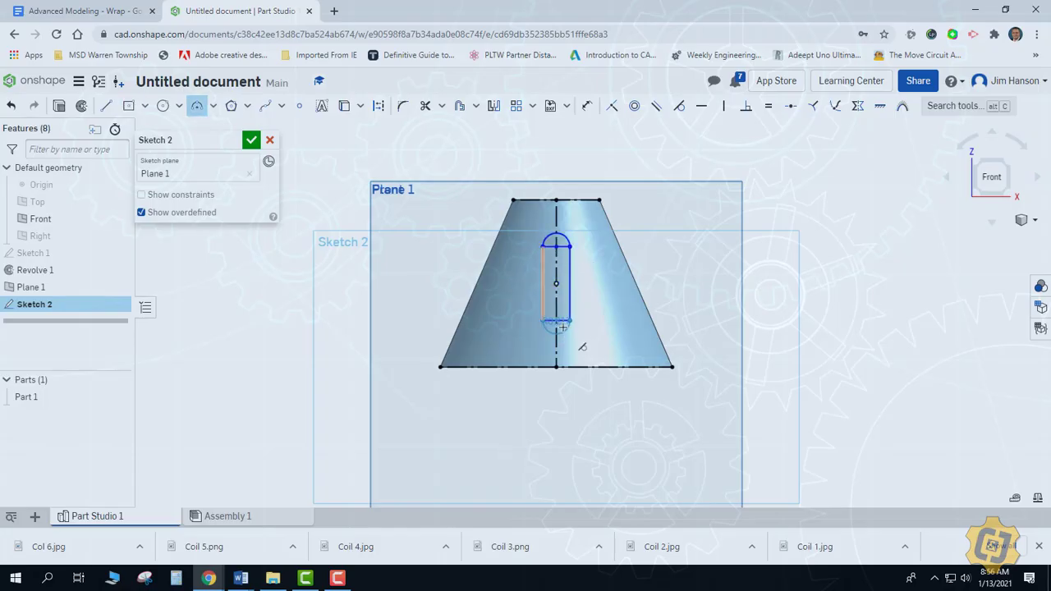
key(Return)
Step: Show the model in isometric view and hide the Front plane
right_click(286, 186)
click(300, 212)
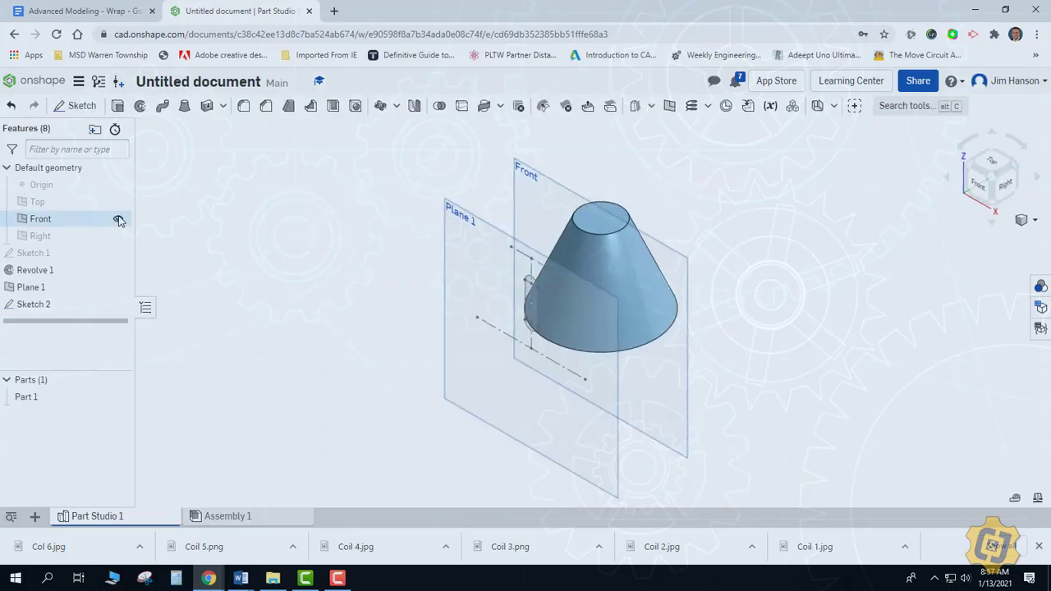
right_drag(323, 248, 498, 188)
scroll(497, 188, up, 2)
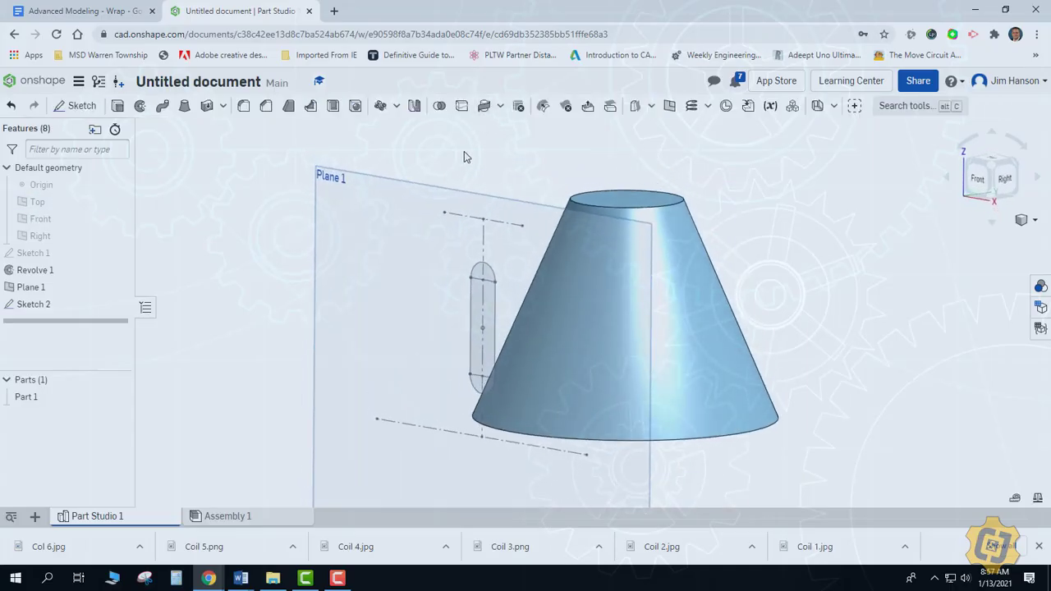
click(483, 106)
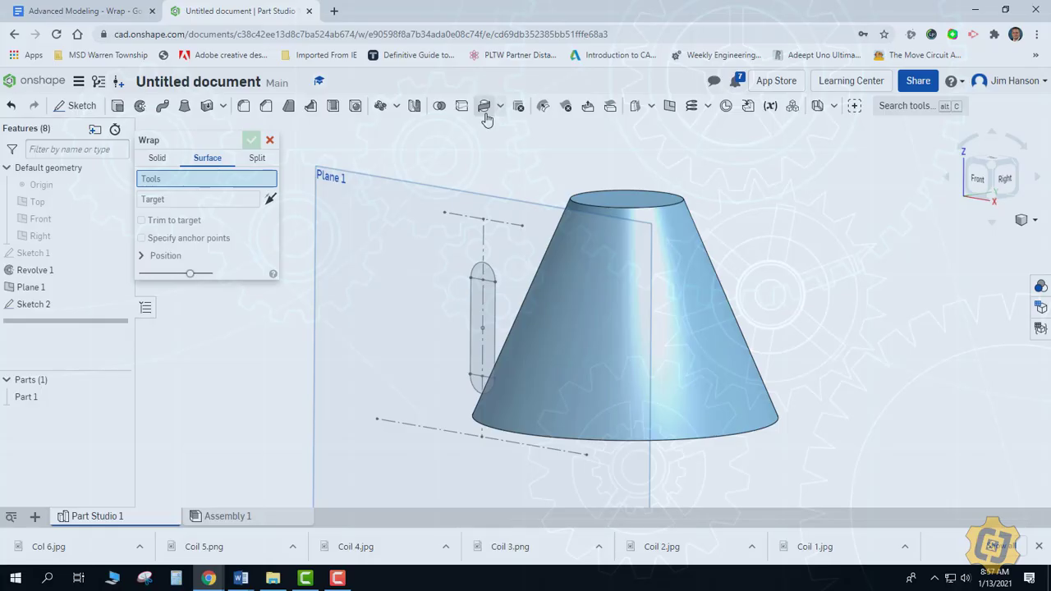
click(484, 275)
click(483, 329)
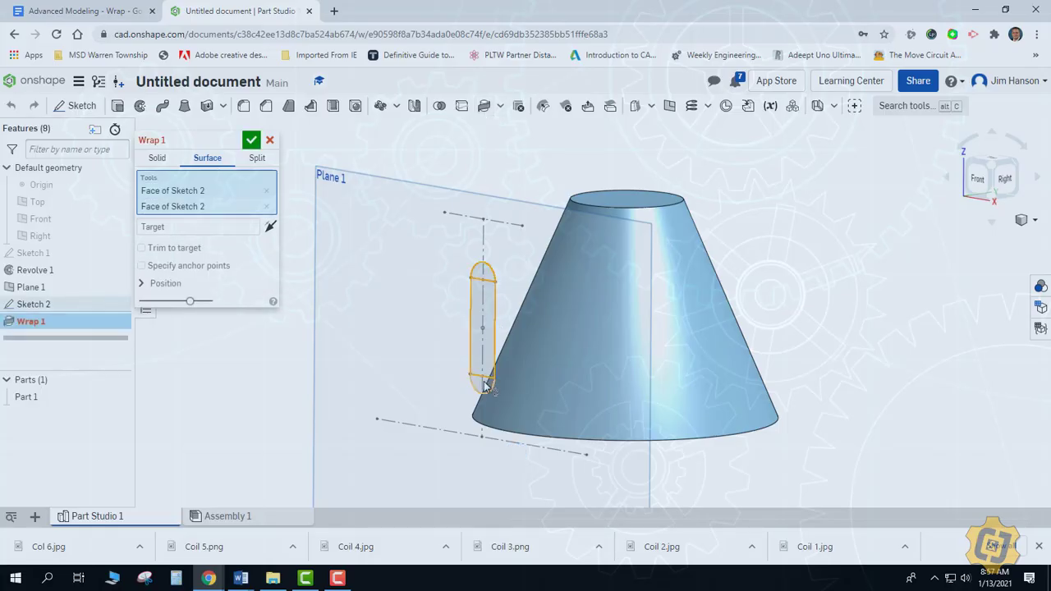
click(484, 385)
click(157, 158)
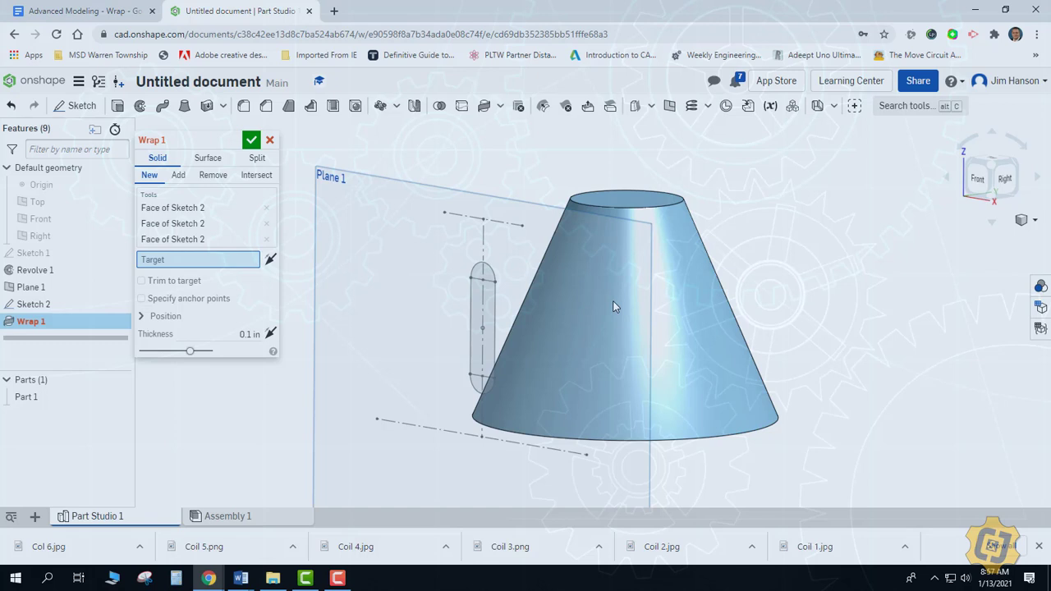
click(269, 141)
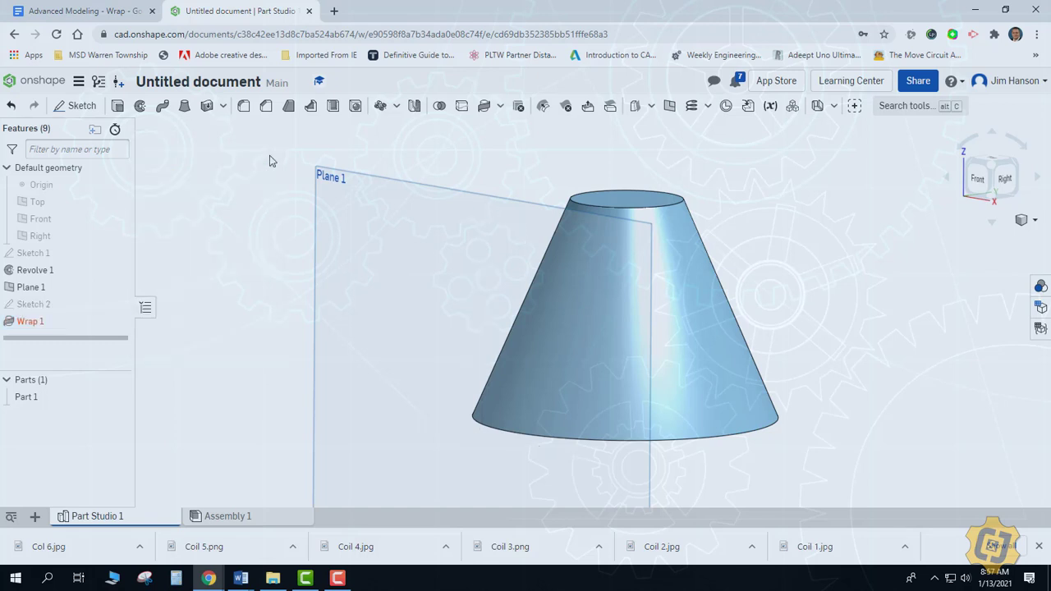
Step: Set up an Extrude of the three slot regions as a removal, up to next, with the cone as merge scope
click(117, 108)
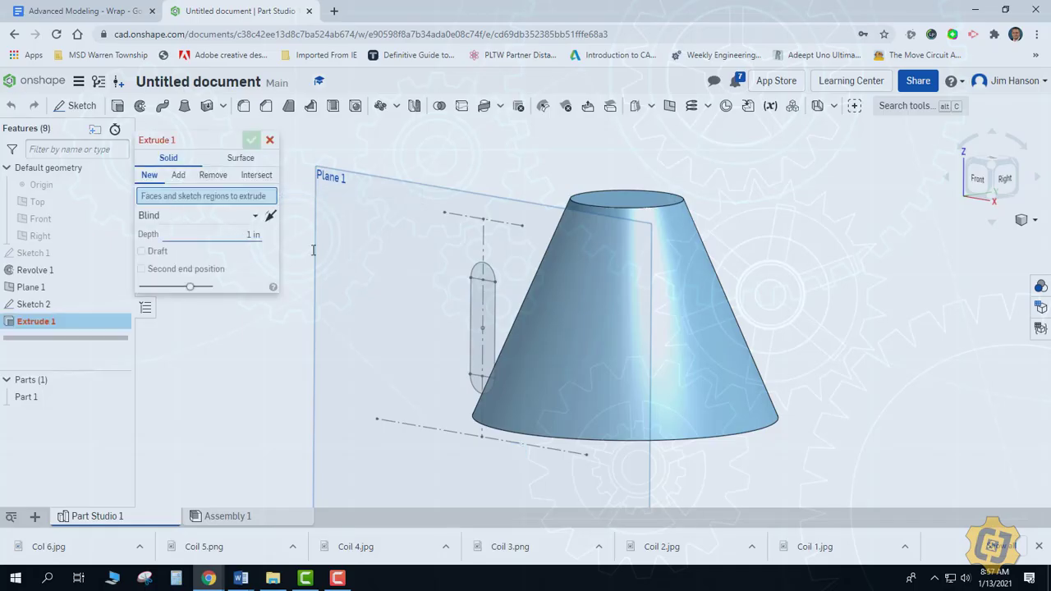
click(481, 277)
click(483, 328)
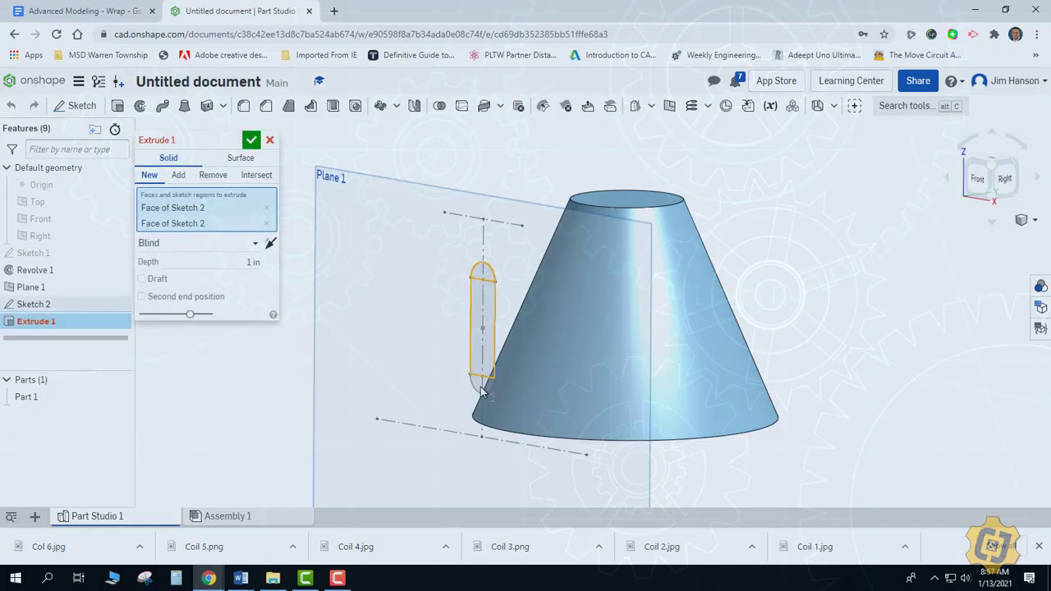
click(483, 385)
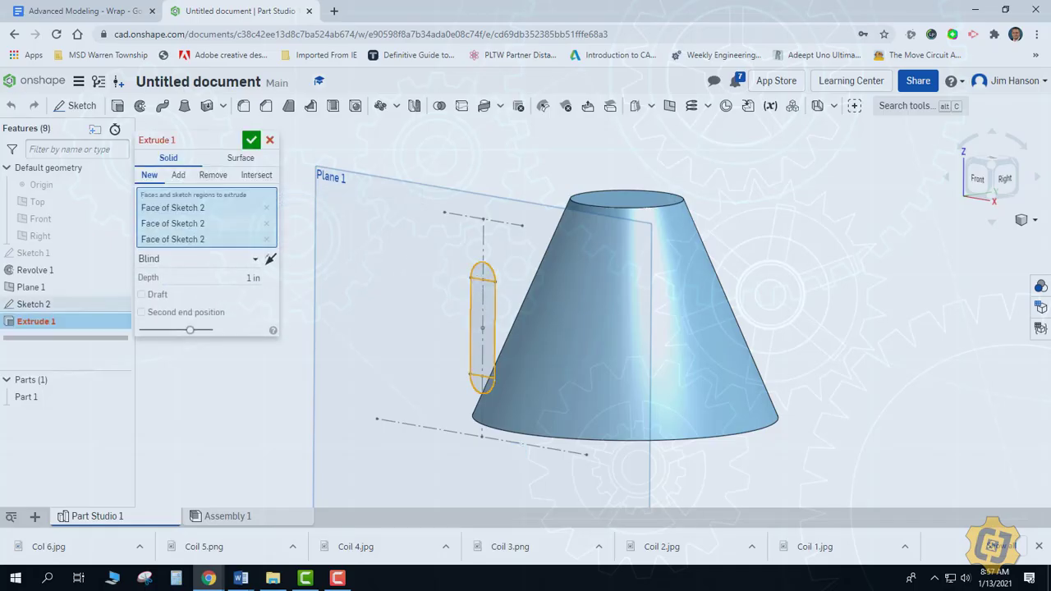
click(212, 176)
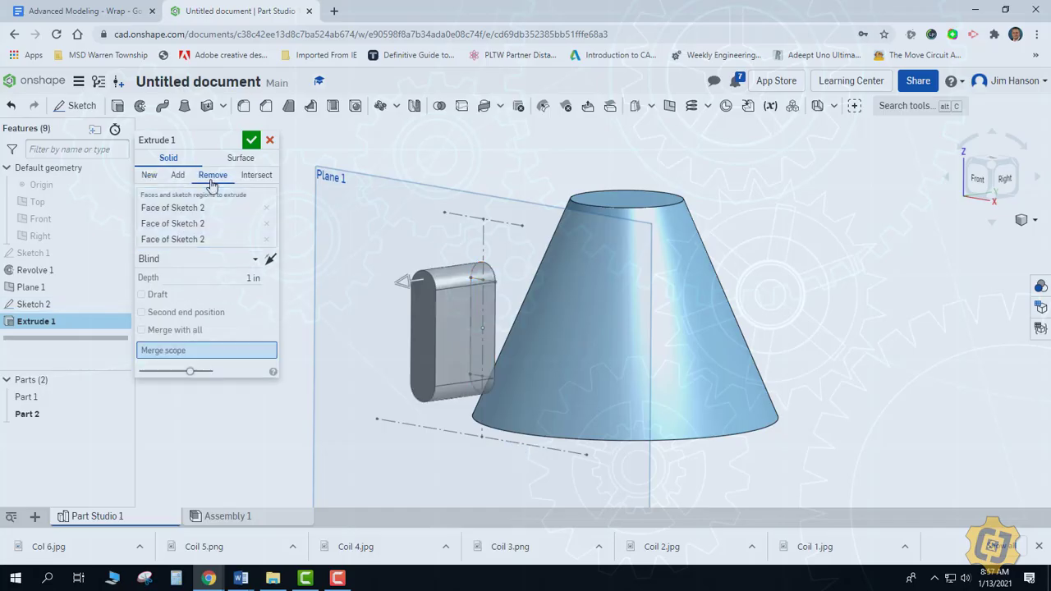
click(191, 259)
click(178, 315)
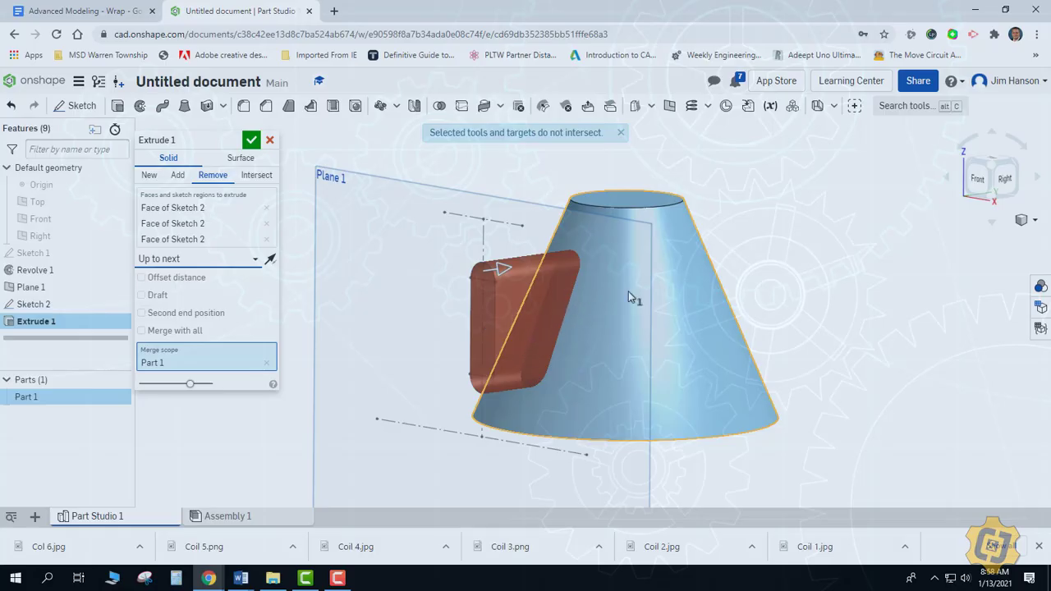
right_drag(856, 242, 545, 291)
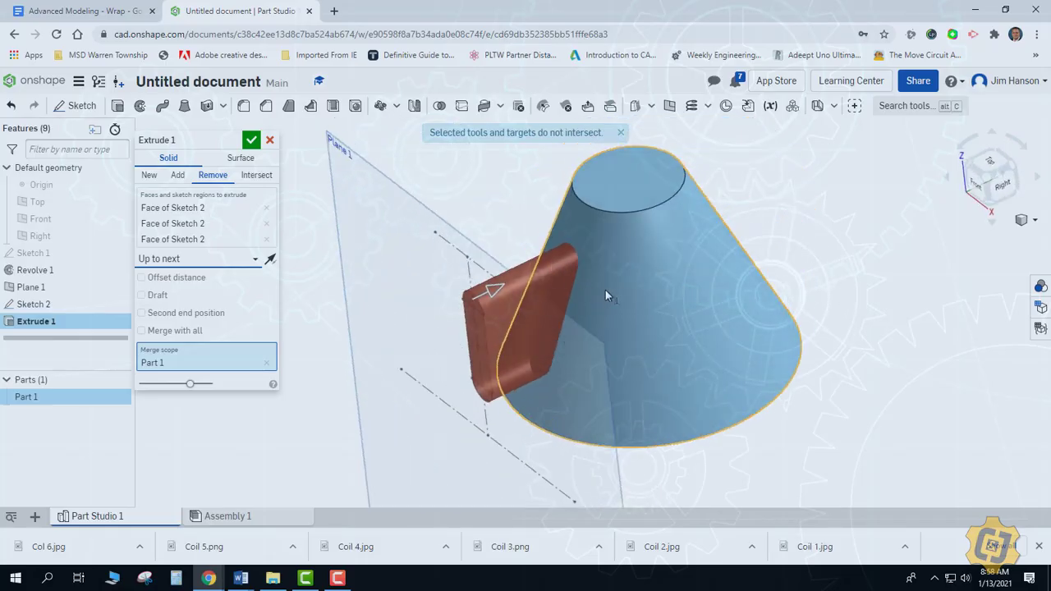
Step: Add a 0.1 in offset distance to the slot cut, reverse the offset direction into the cone and complete the extrude
click(192, 280)
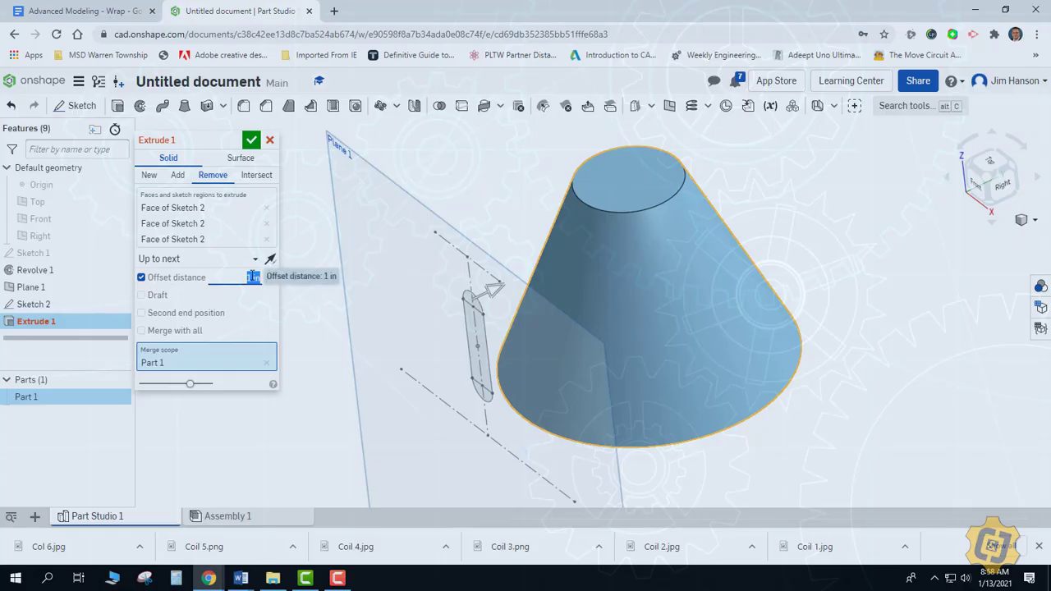
key(BackSpace)
text(0.1)
key(Return)
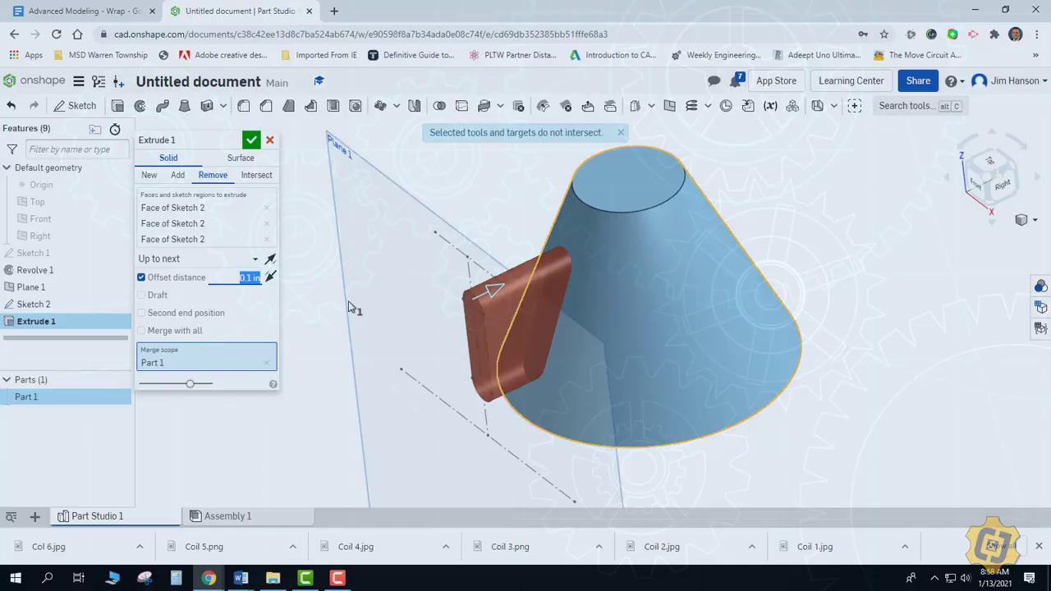
click(270, 277)
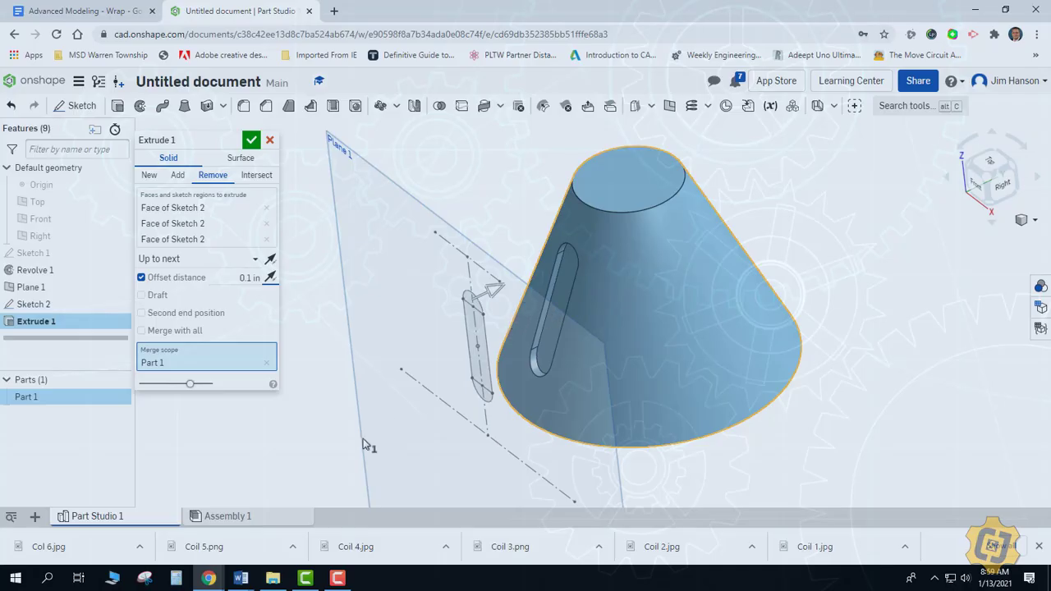
key(Left)
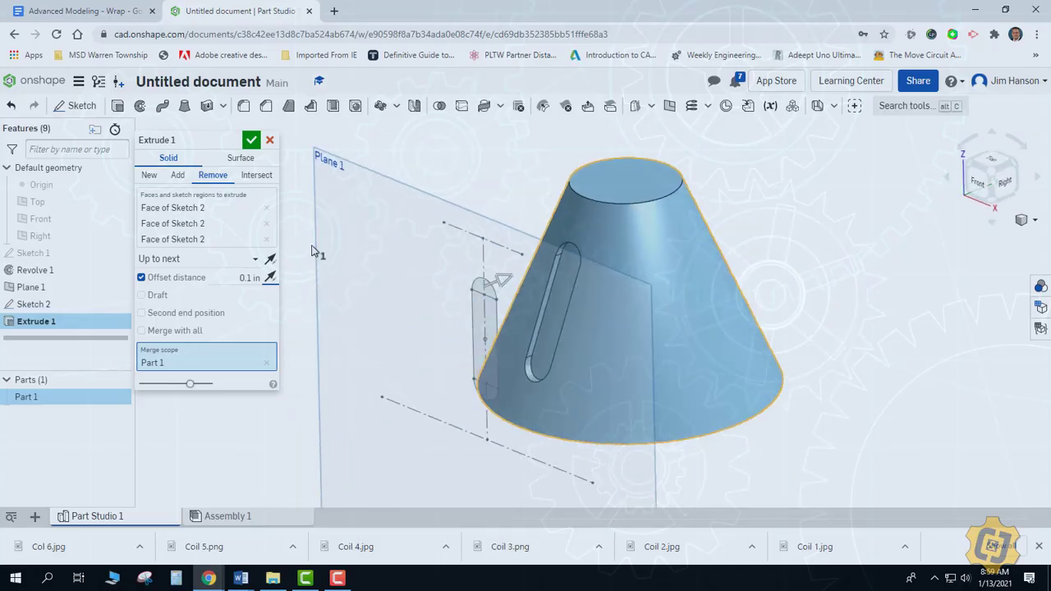
click(251, 140)
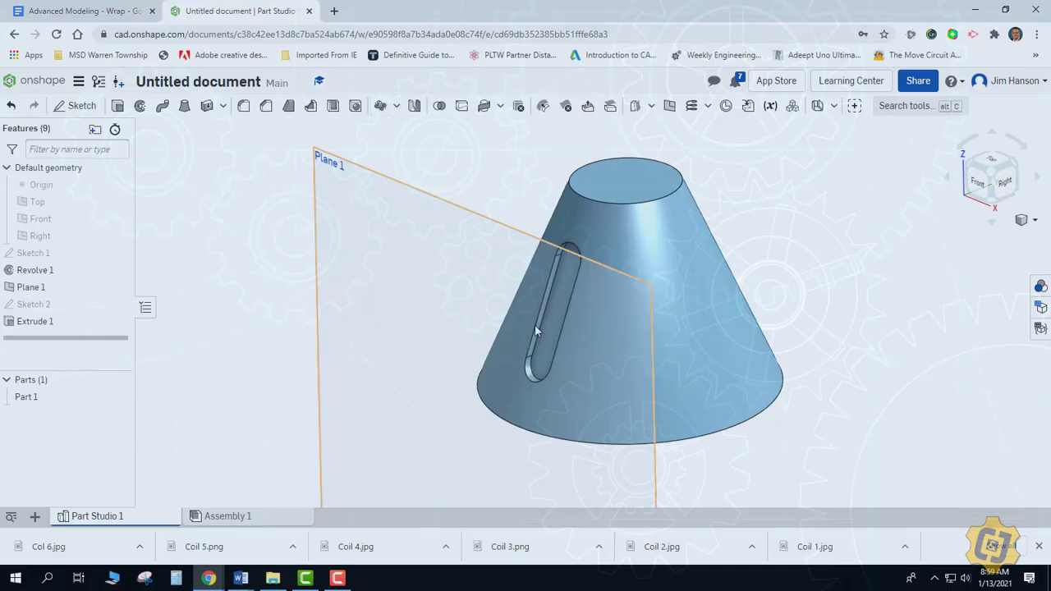
Step: Circular-pattern the slot cut feature around the cone's axis with eight equally spaced instances over 360 degrees
key(shift+c)
click(197, 158)
click(184, 185)
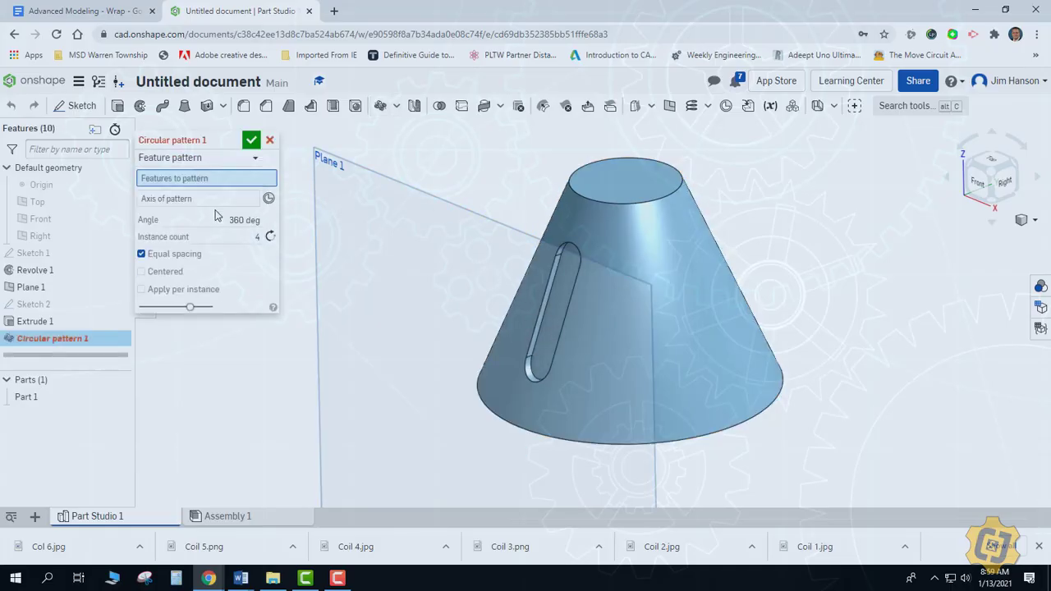
click(35, 321)
click(610, 291)
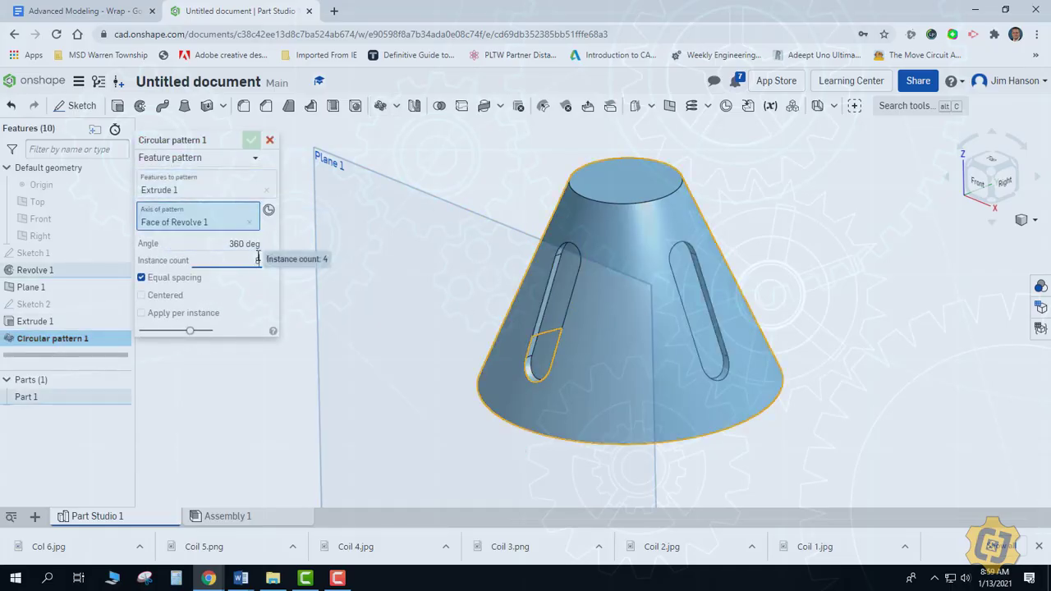
click(251, 140)
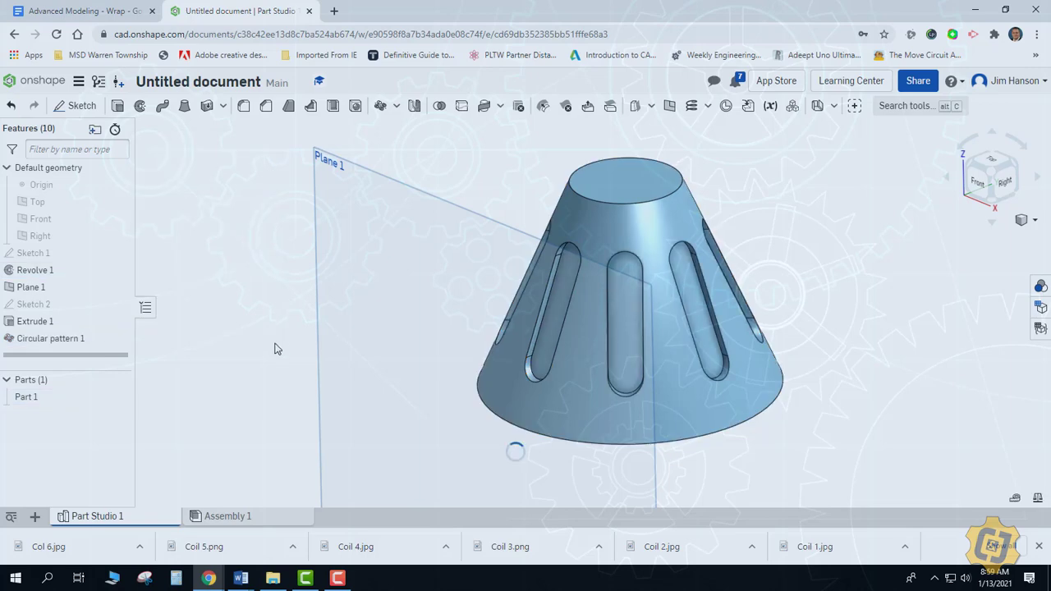
Step: Examine the walls and floors of the patterned slots from the front and from the side of the cone
key(shift+1)
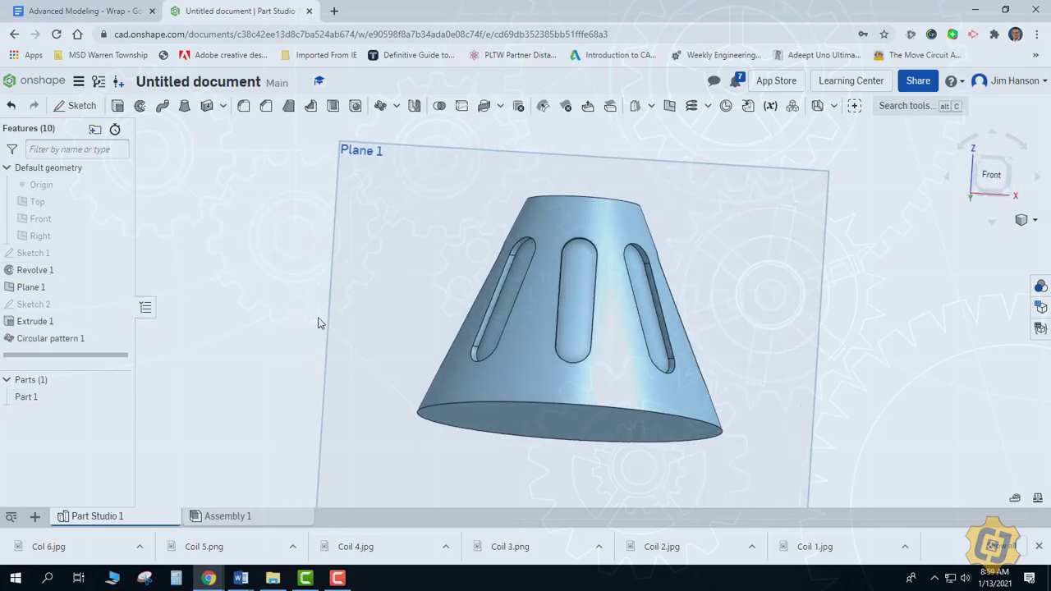
click(991, 177)
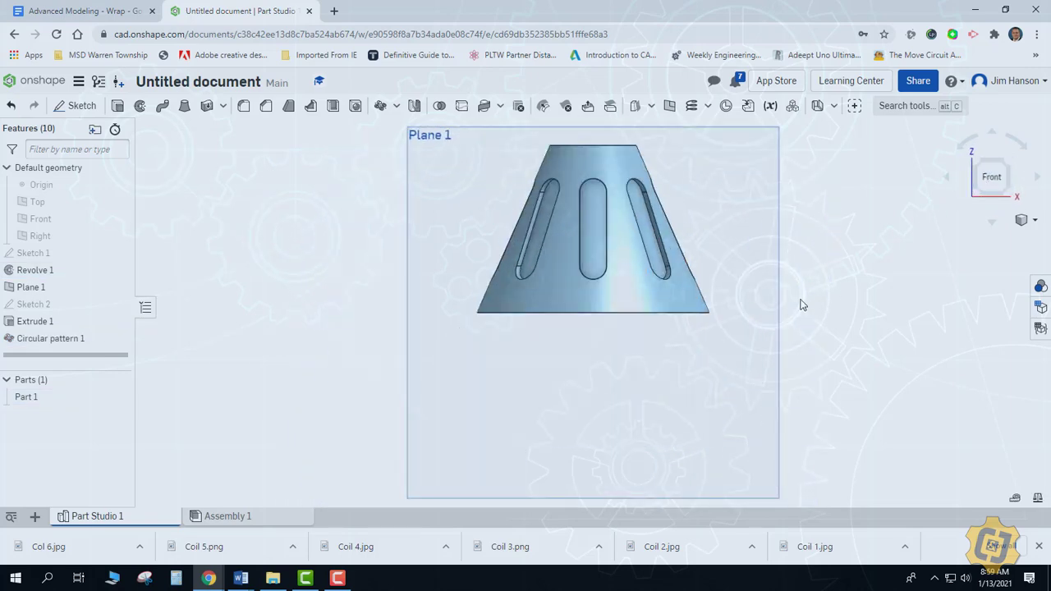
scroll(645, 258, up, 6)
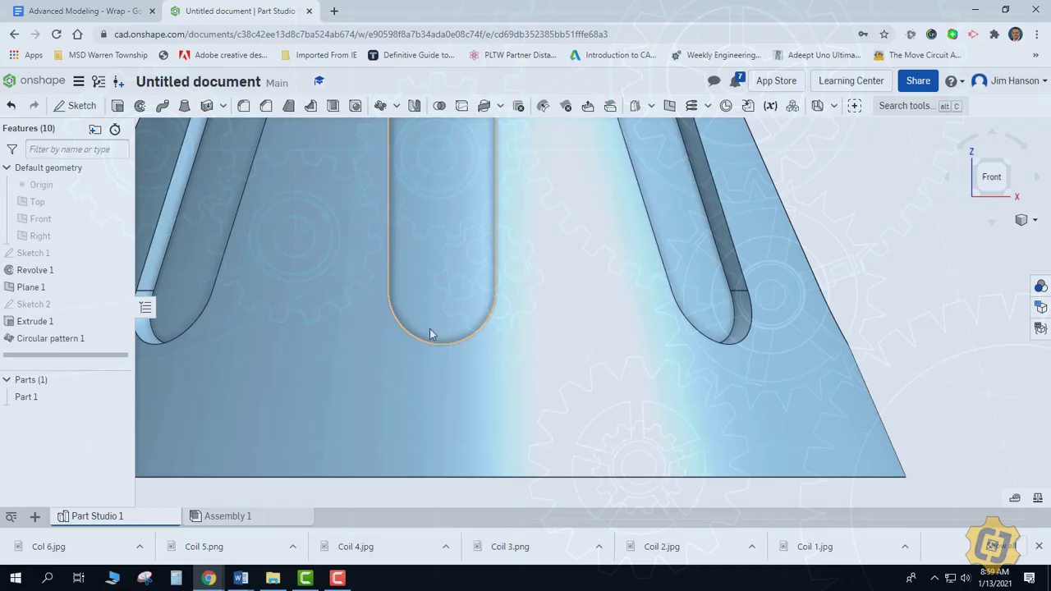
right_drag(452, 303, 394, 303)
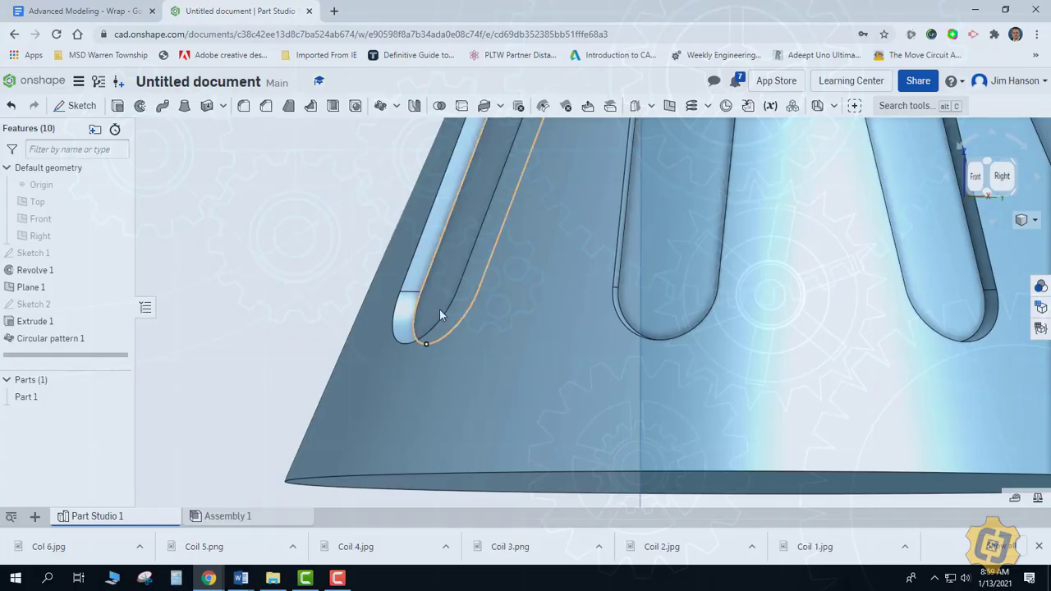
key(f)
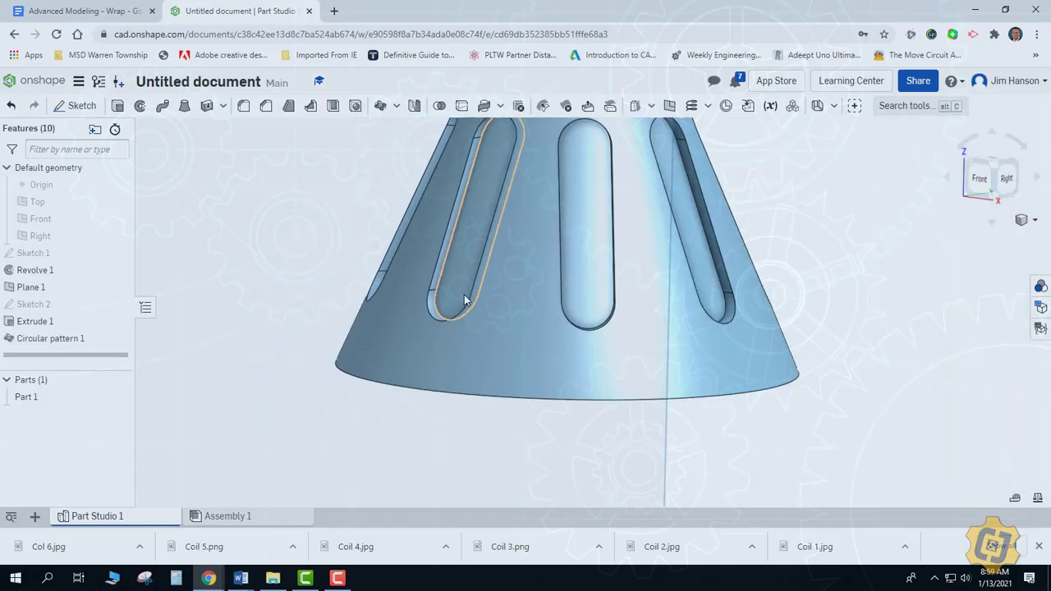
middle_drag(464, 300, 440, 344)
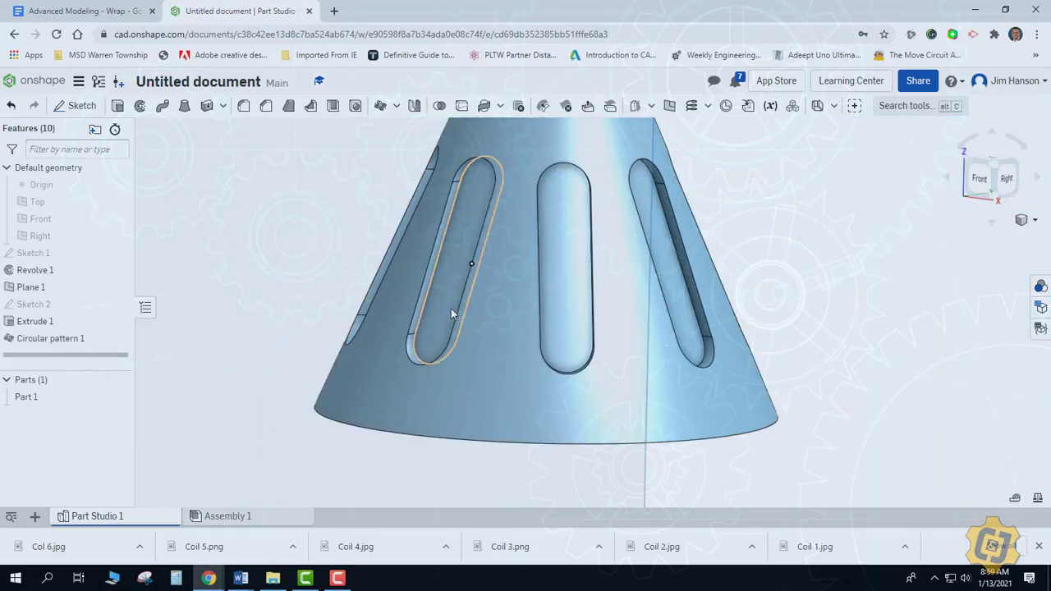
key(shift+1)
key(shift+4)
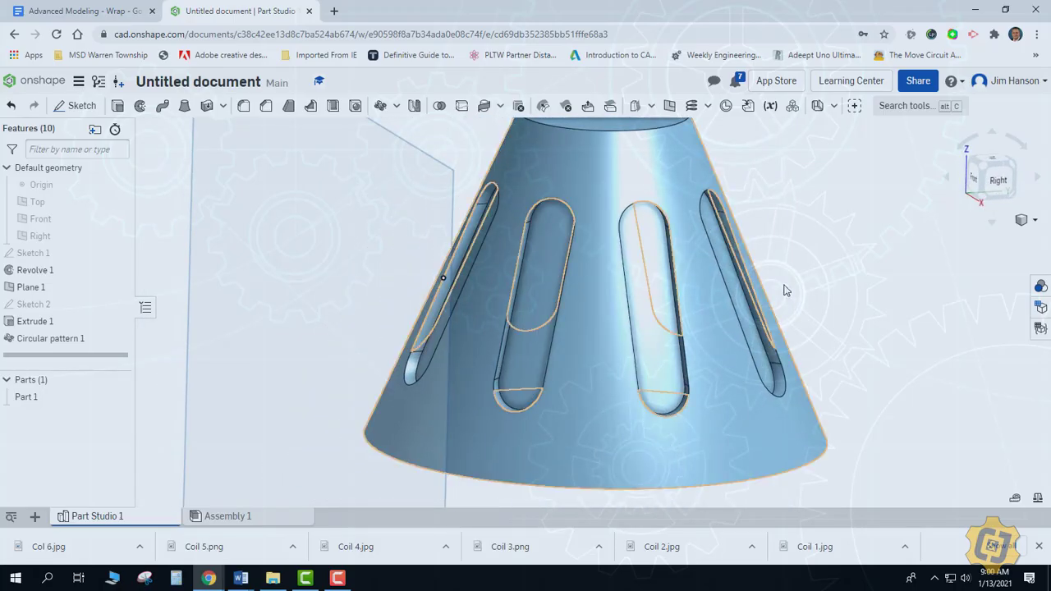
Step: Return to the Onshape Part Studio and set up an Extrude adding the three slot regions to the cone, up to next
key(f)
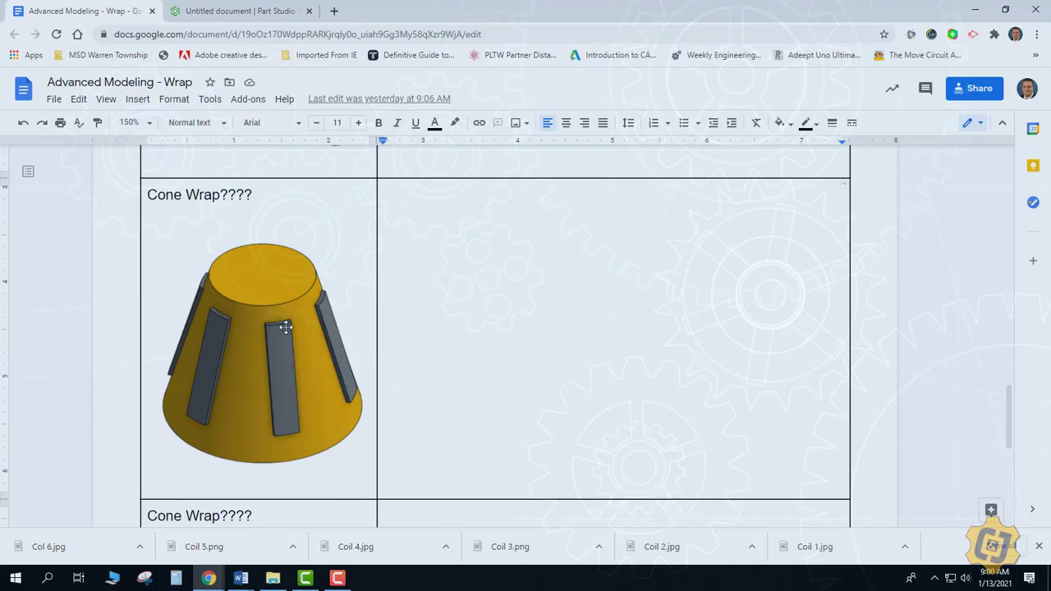
key(ctrl+Tab)
right_drag(640, 320, 867, 269)
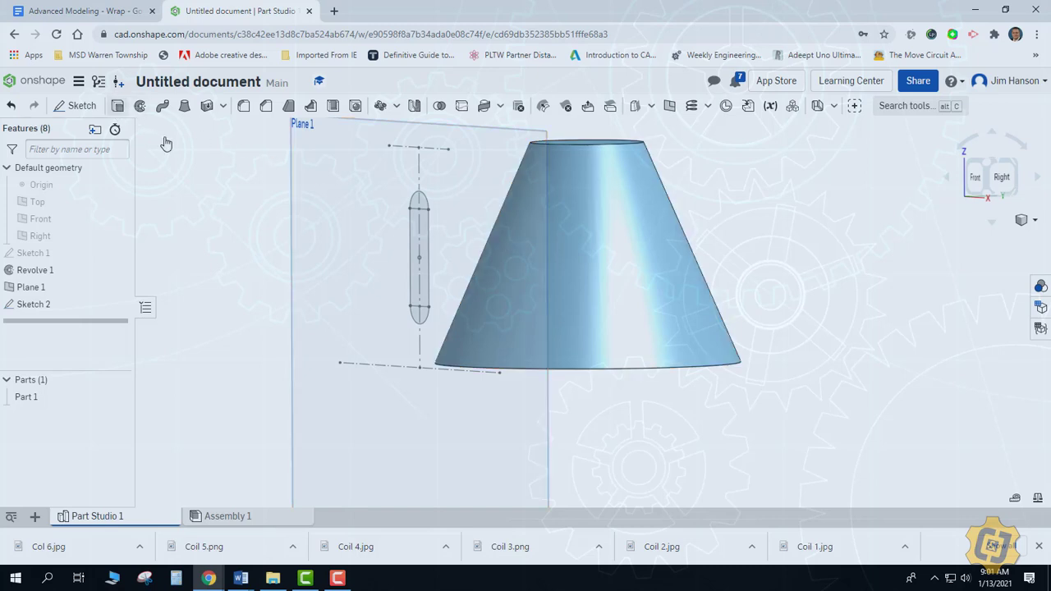
click(419, 236)
key(shift+e)
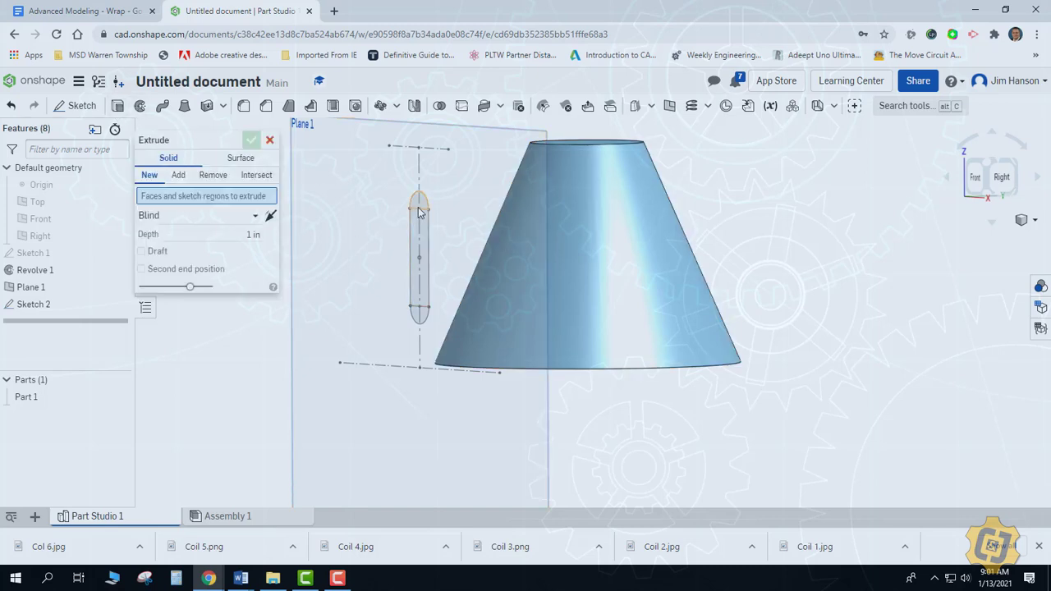
click(419, 271)
click(420, 315)
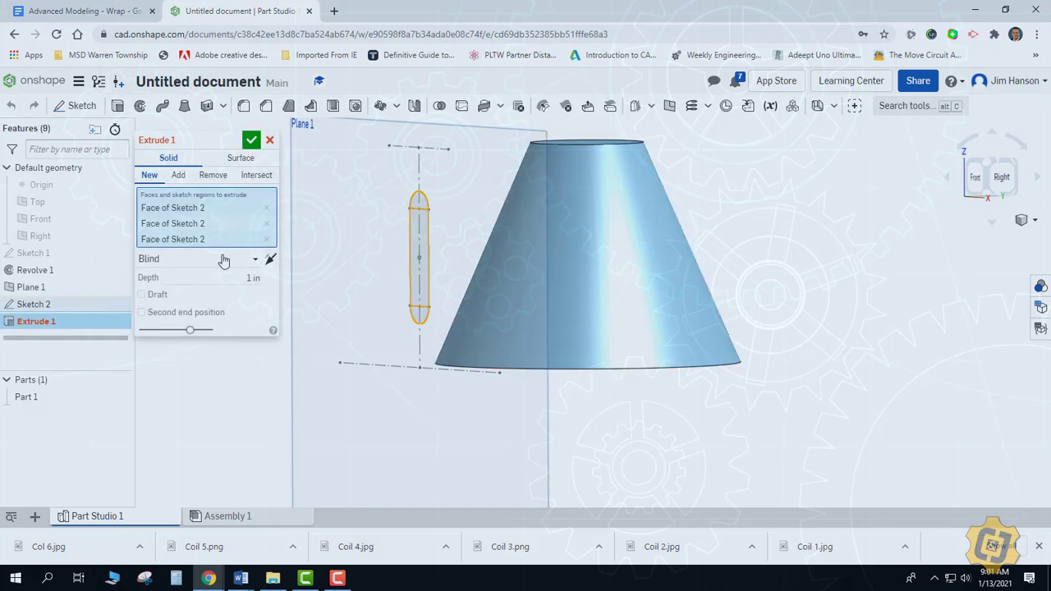
click(223, 259)
click(266, 280)
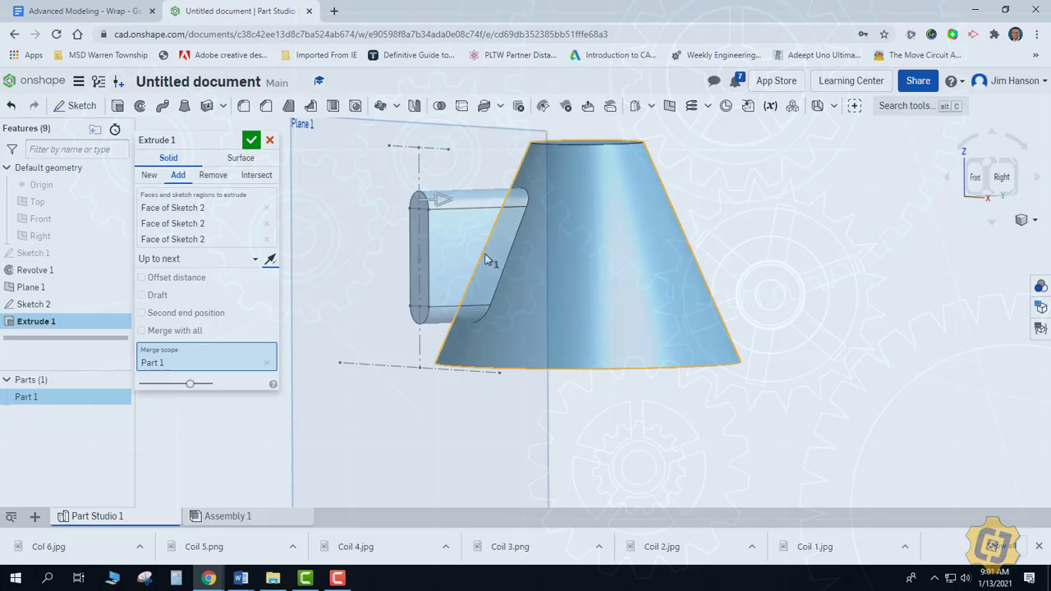
Step: Try a 0.1 in offset distance on the slot extrude in both directions, and try the Intersect operation
click(197, 284)
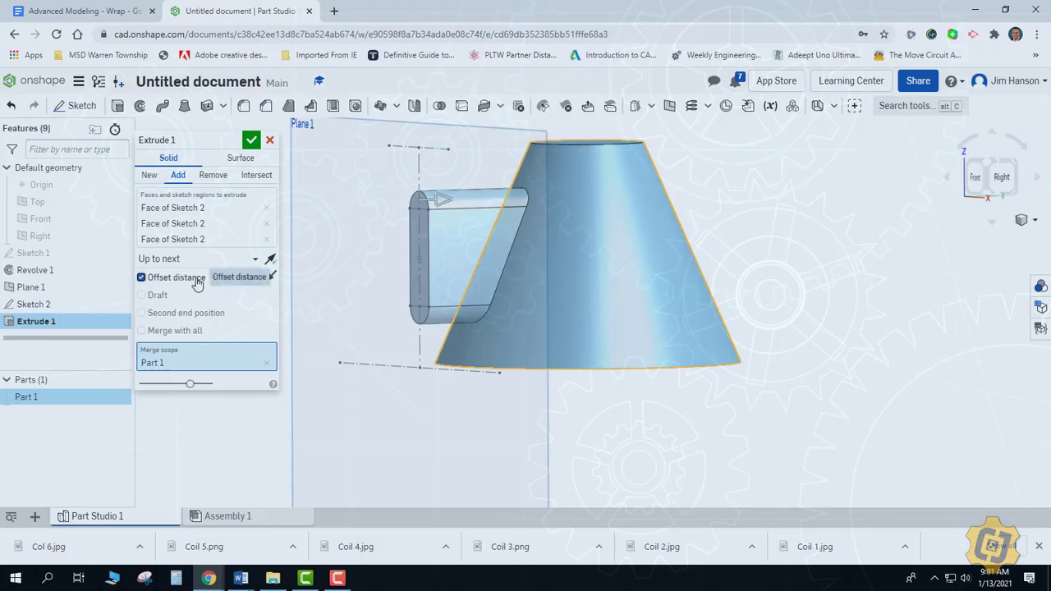
click(234, 278)
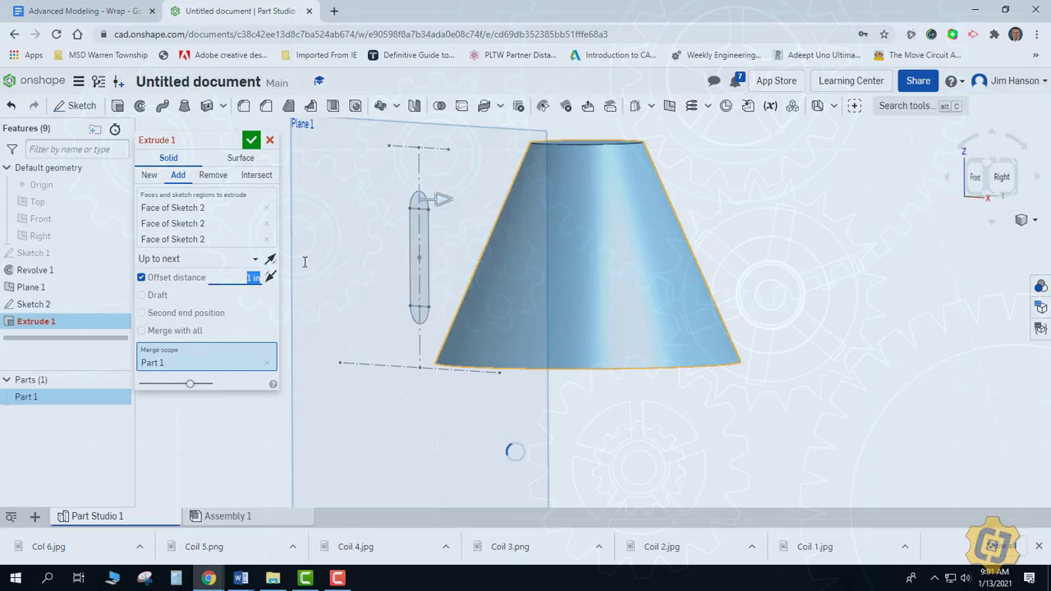
key(BackSpace)
text(1)
key(Return)
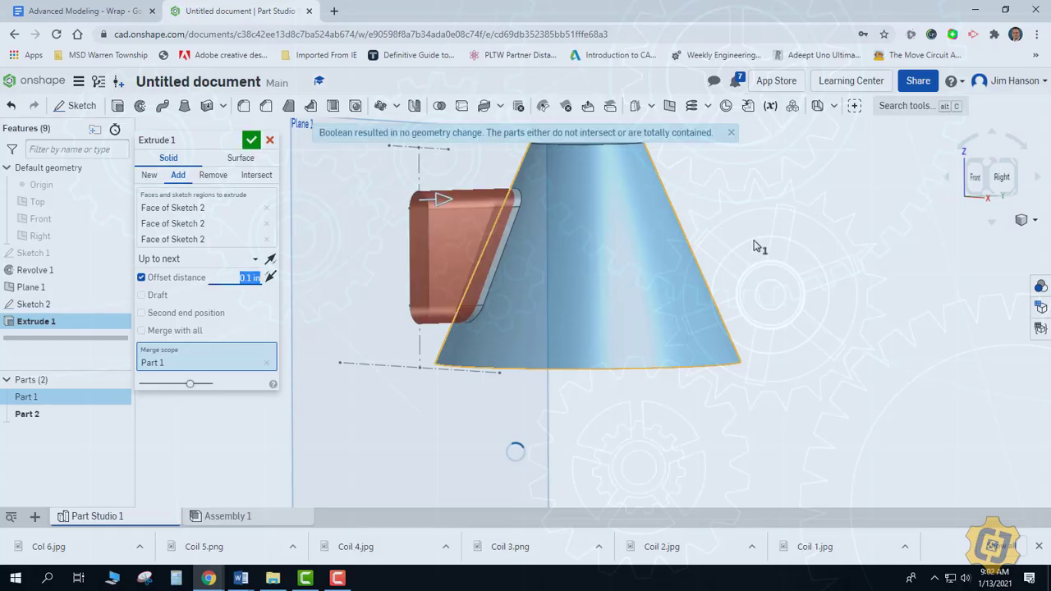
right_drag(745, 250, 428, 269)
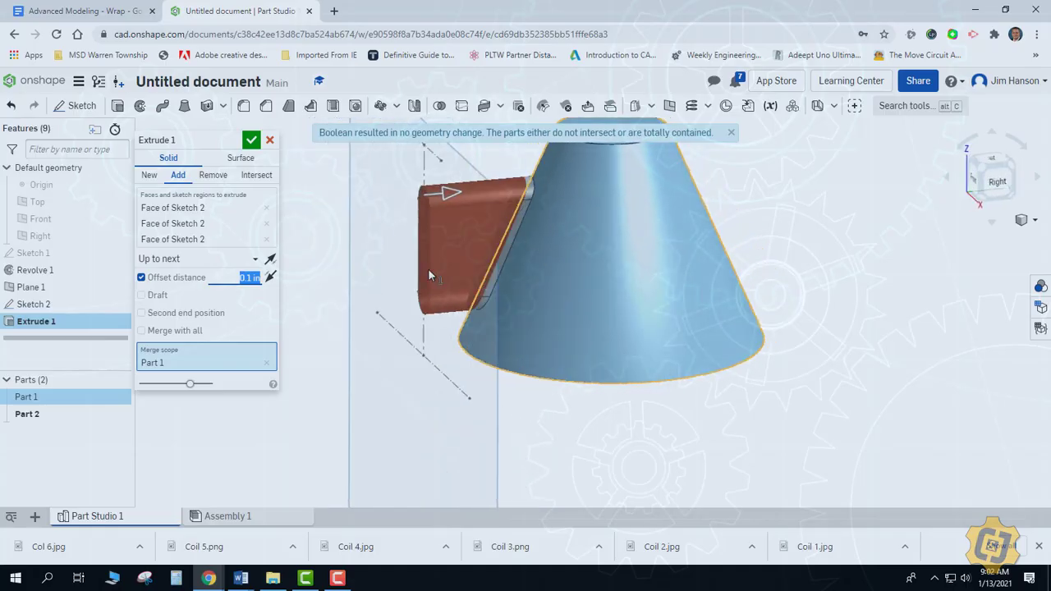
click(271, 279)
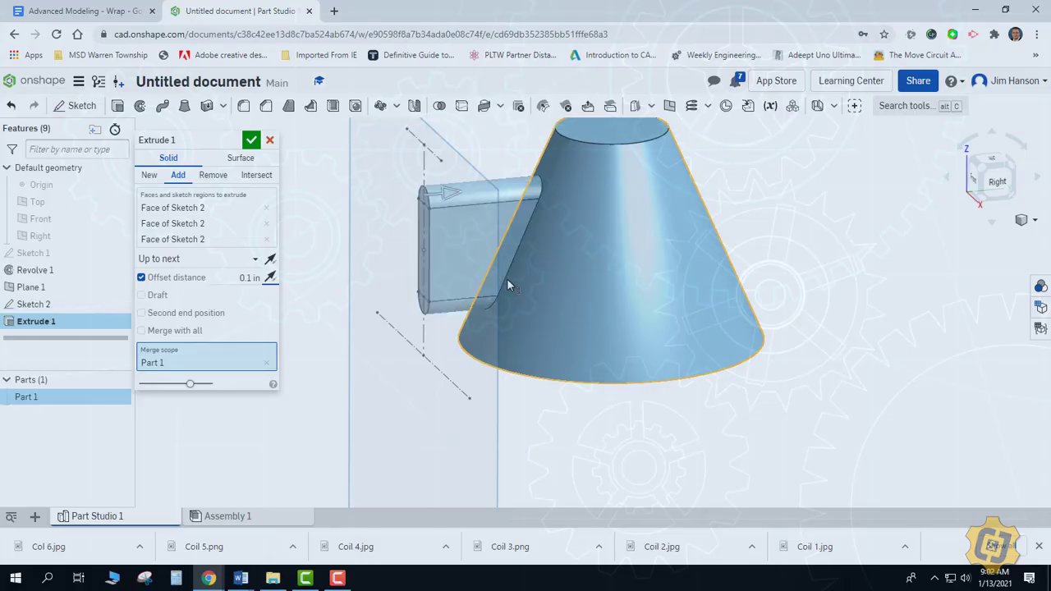
click(256, 177)
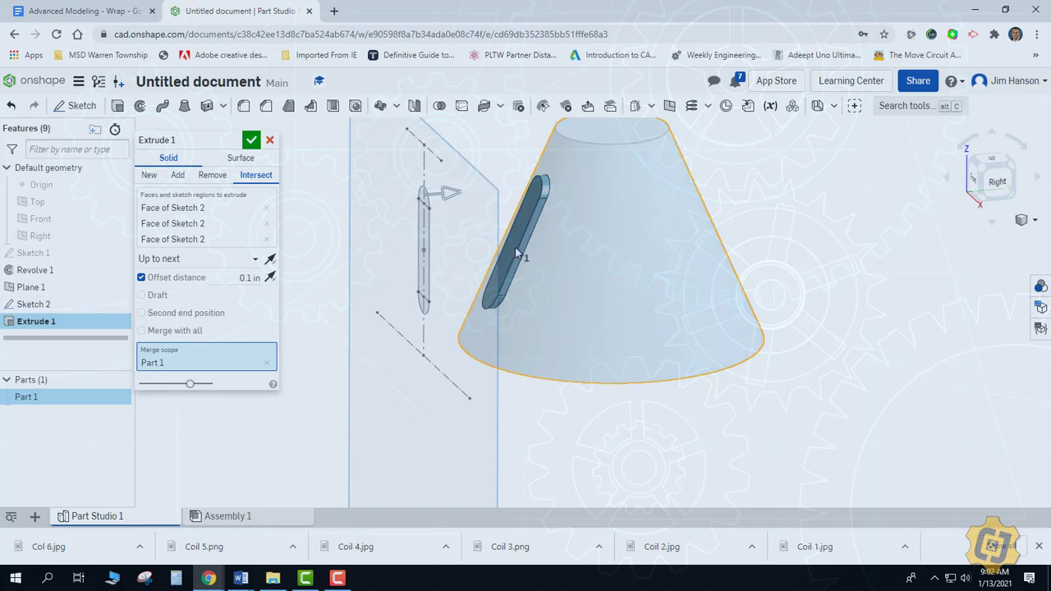
Step: Turn off the extrude's offset distance, set the operation back to Add and complete the extrude
click(143, 279)
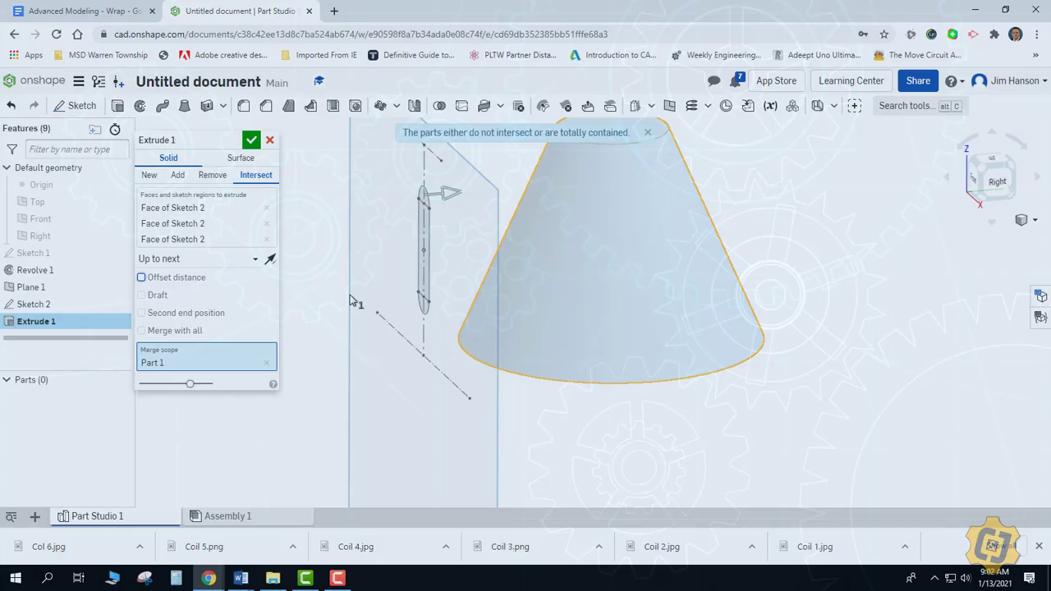
click(177, 175)
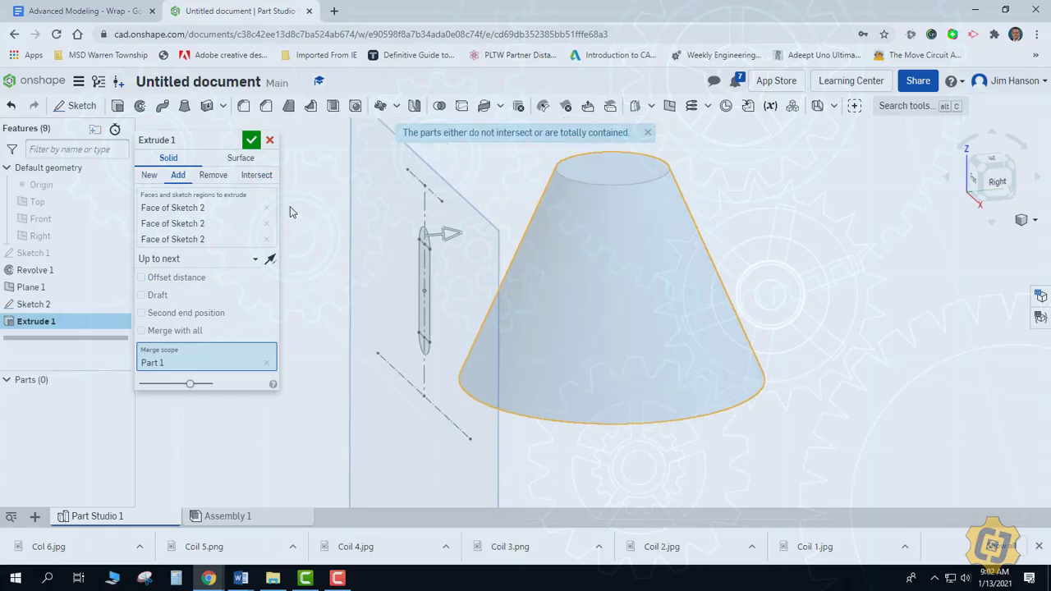
key(Return)
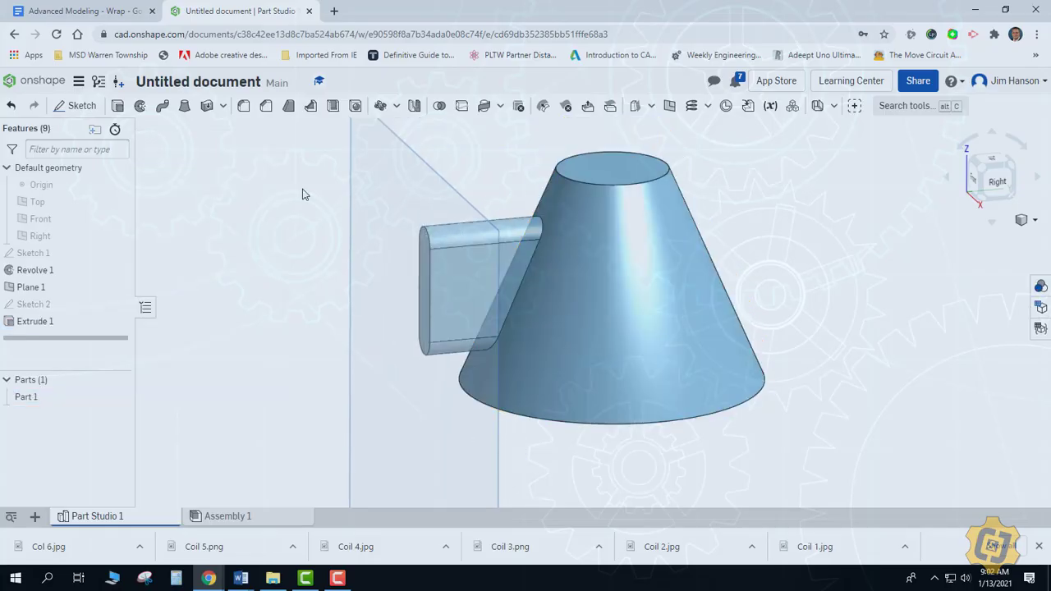
Step: Circular-pattern the added slot extrude feature around the cone's axis with seven equally spaced instances over 360 degrees
click(380, 105)
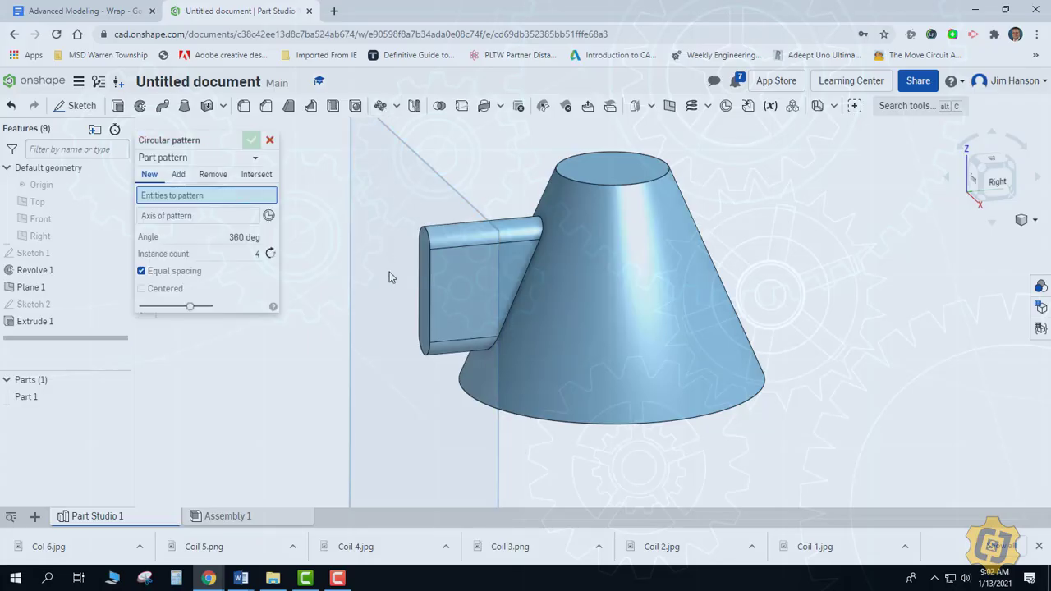
click(197, 157)
click(176, 192)
click(459, 287)
click(640, 279)
click(241, 259)
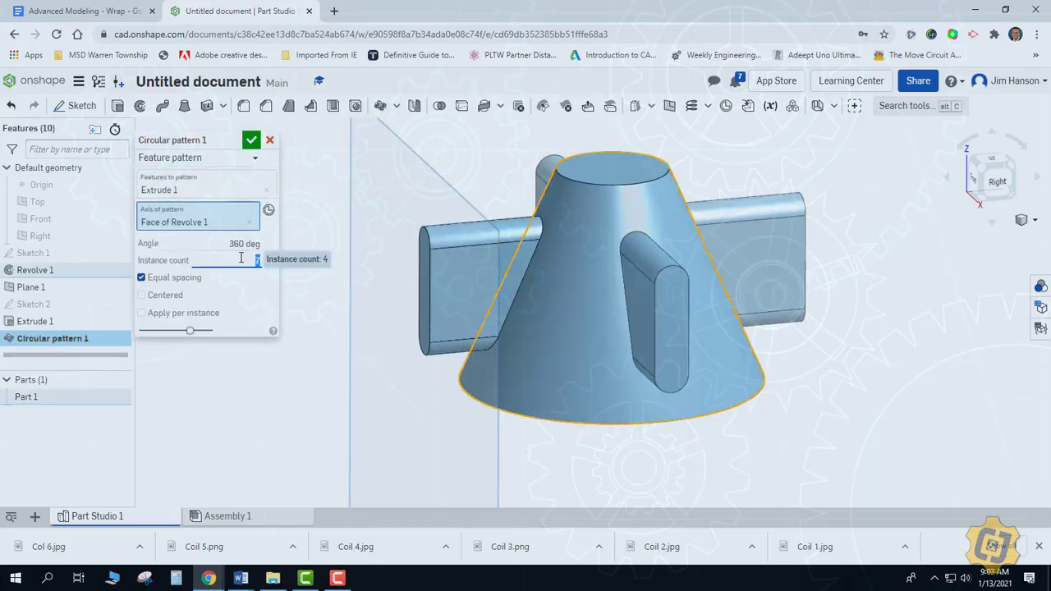
text(6)
click(252, 139)
right_drag(277, 258, 315, 394)
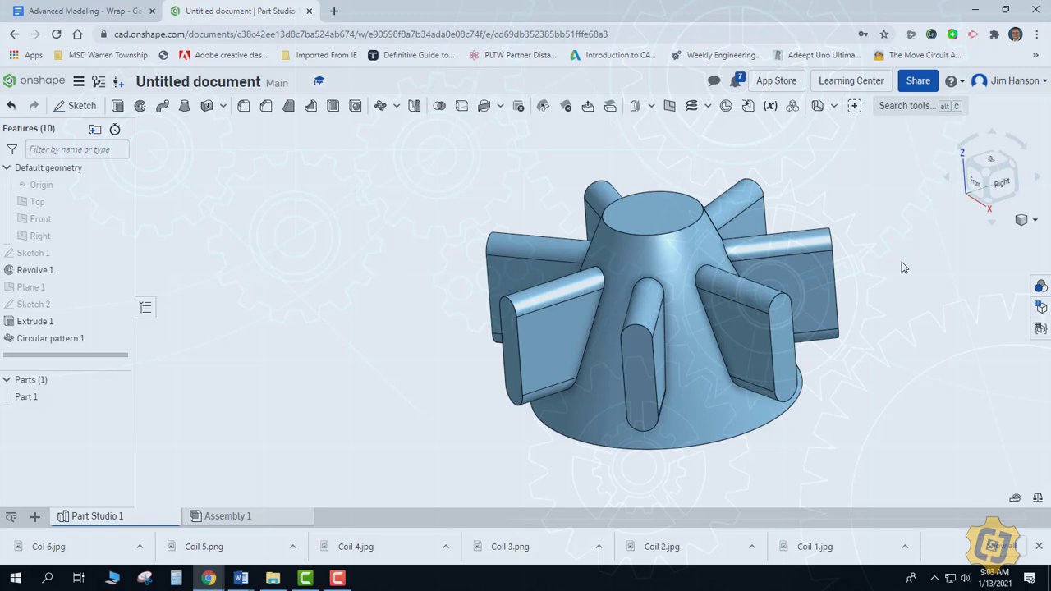
Step: Reopen the cone's profile sketch in front view and offset its slanted line 0.1 in outward
click(35, 253)
click(980, 182)
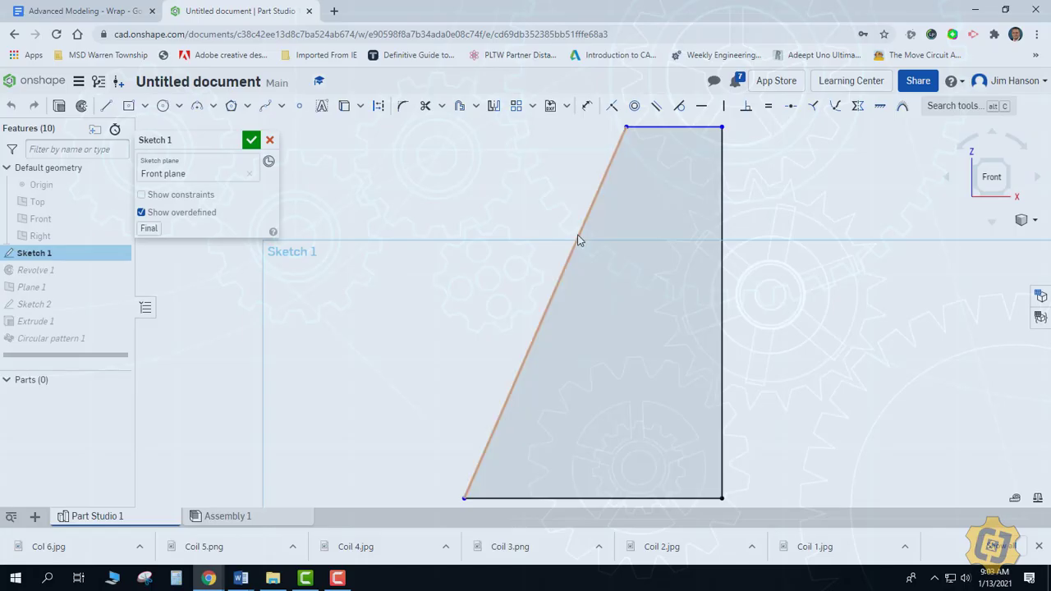
scroll(578, 240, down, 1)
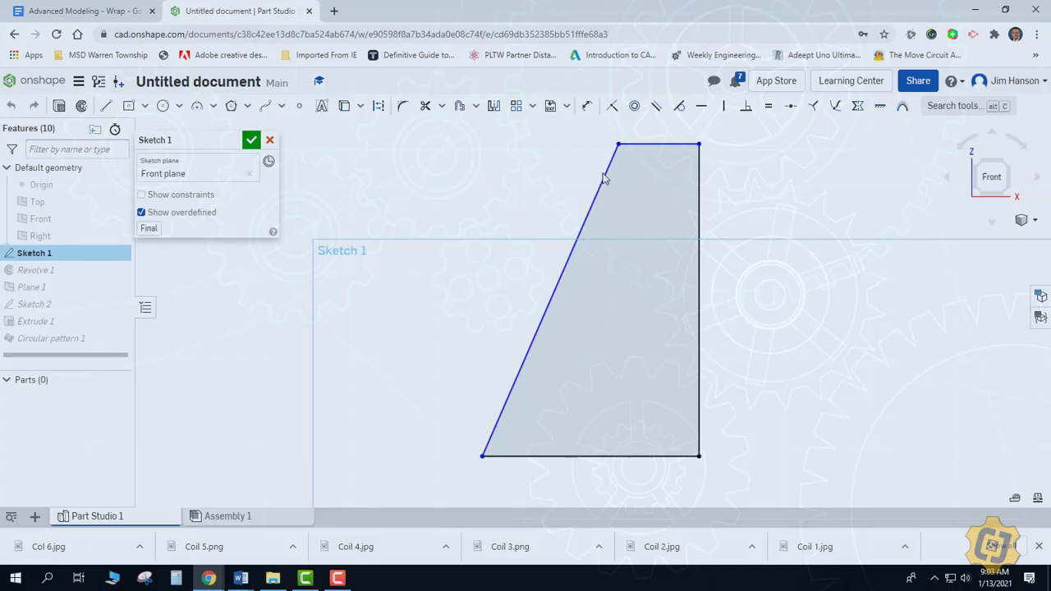
click(462, 106)
click(577, 218)
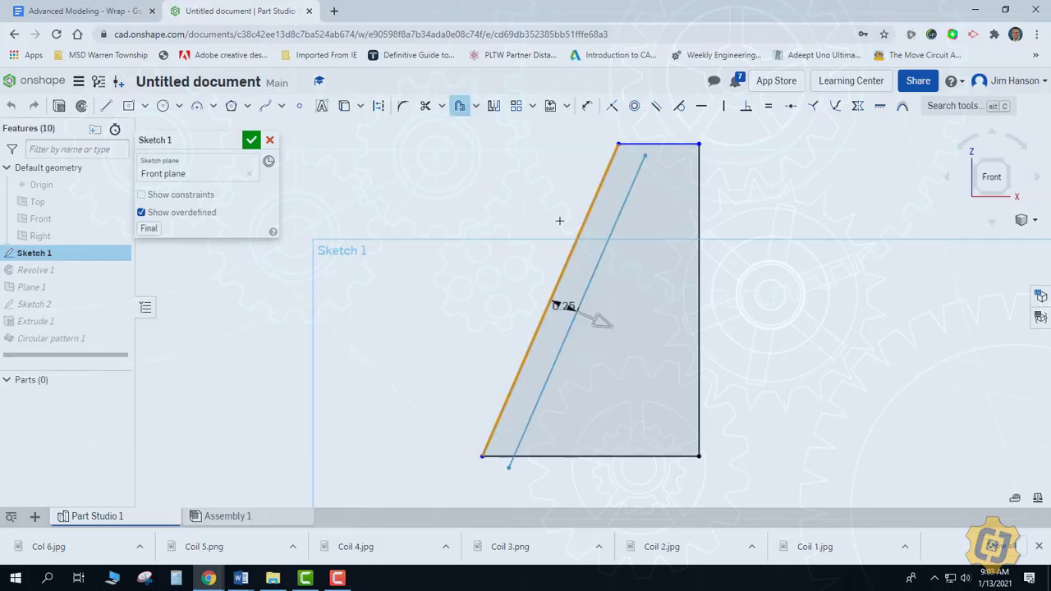
scroll(639, 313, down, 1)
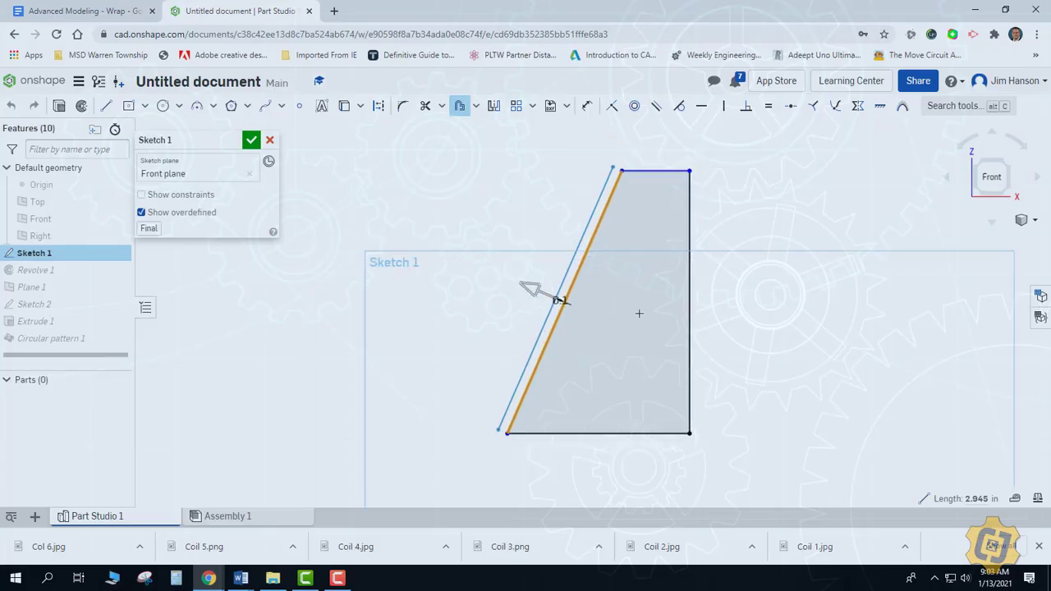
Step: Enclose a region outside the offset line with connected lines, the lower one about 1.65 in long, and finish the sketch
click(106, 105)
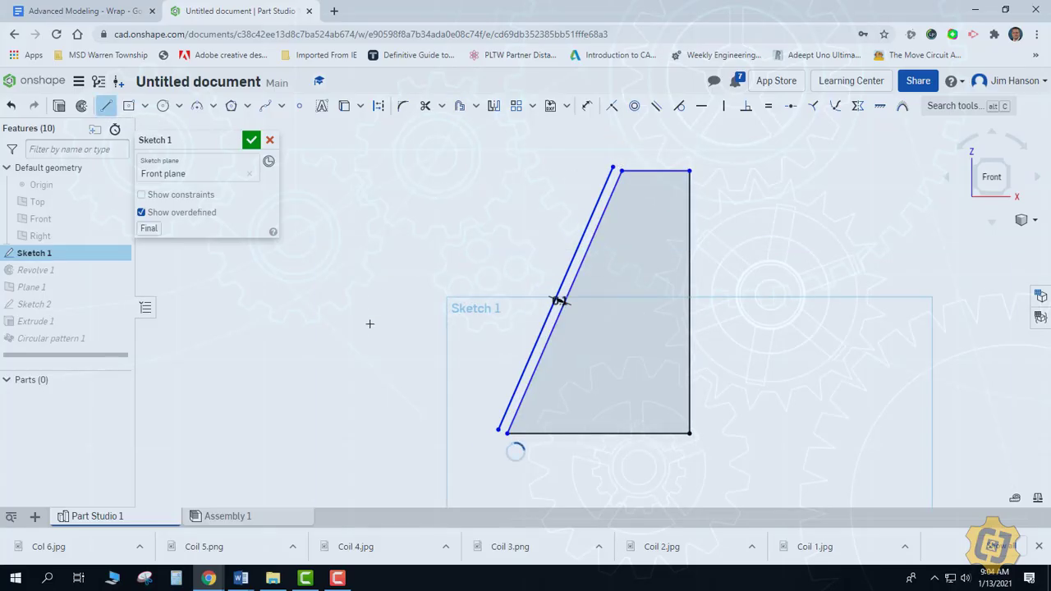
click(612, 168)
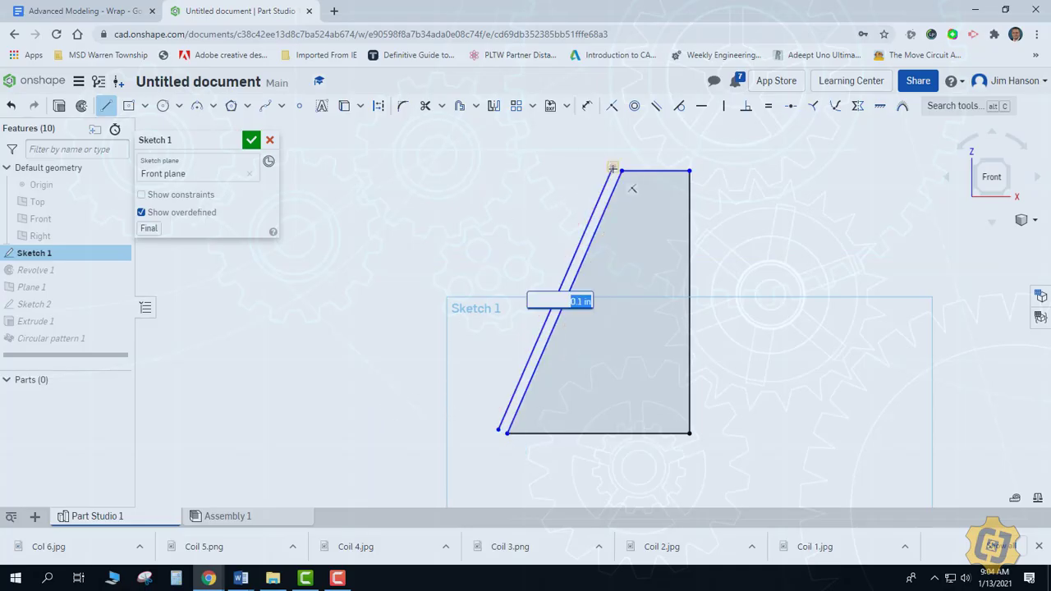
click(334, 167)
click(333, 485)
click(491, 460)
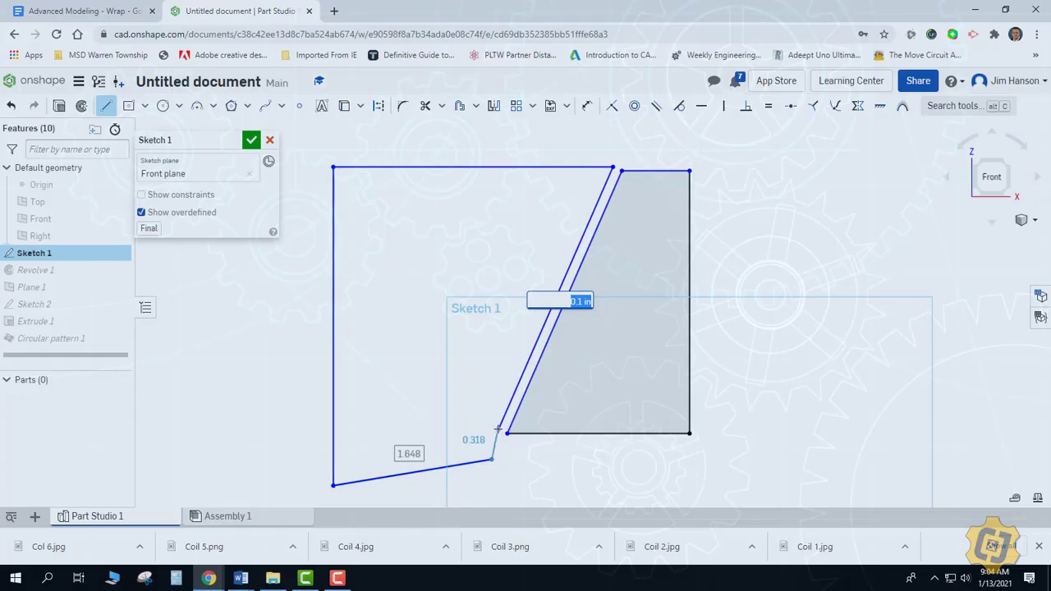
click(507, 432)
click(252, 140)
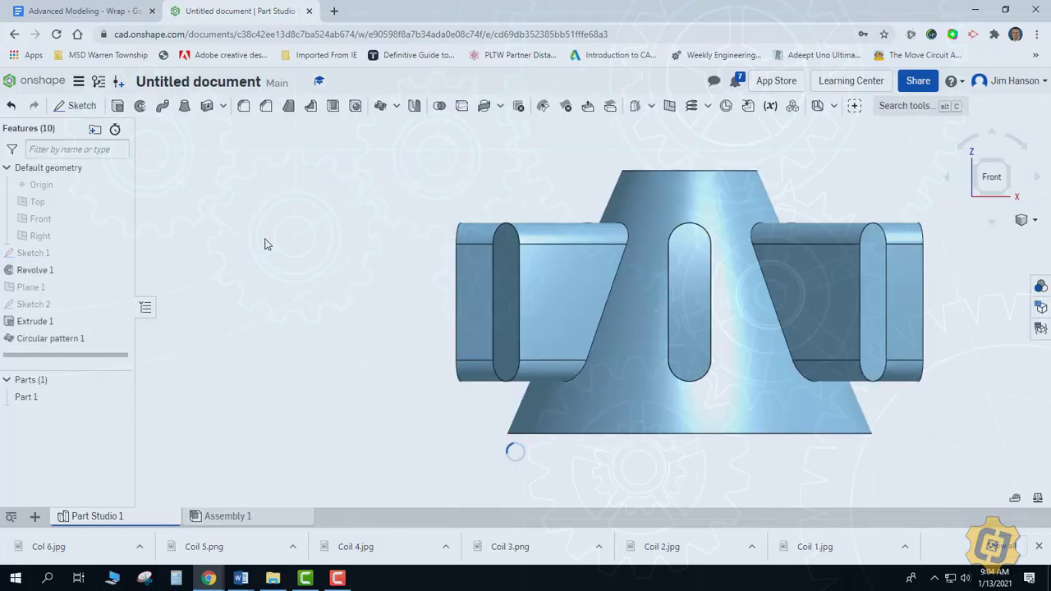
Step: Revolve the outer sketch region a full turn about the cone's axis as a removal from the part, and hide Sketch 1
right_click(265, 244)
click(284, 292)
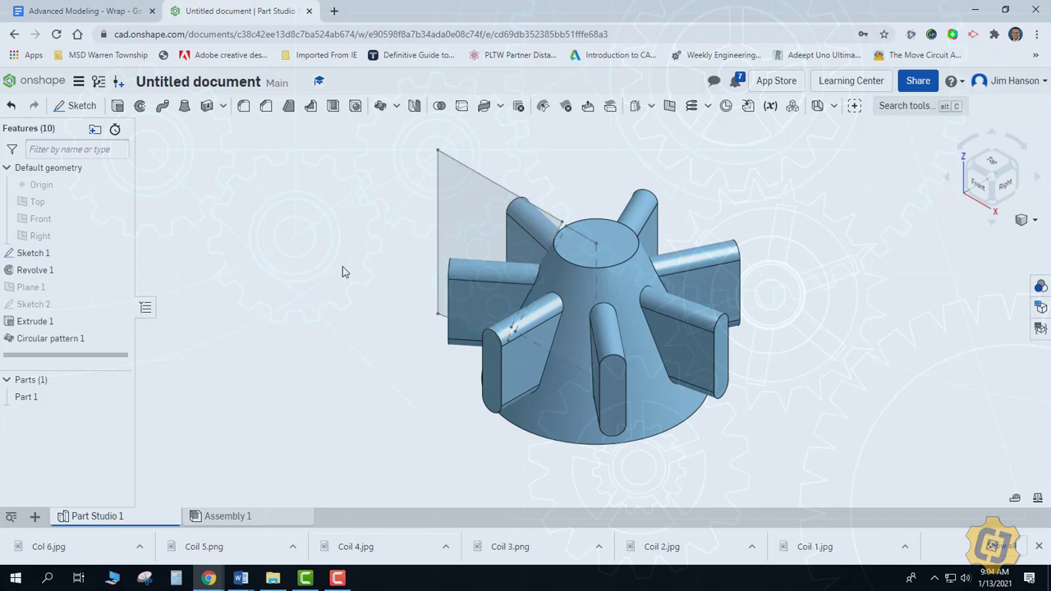
click(141, 109)
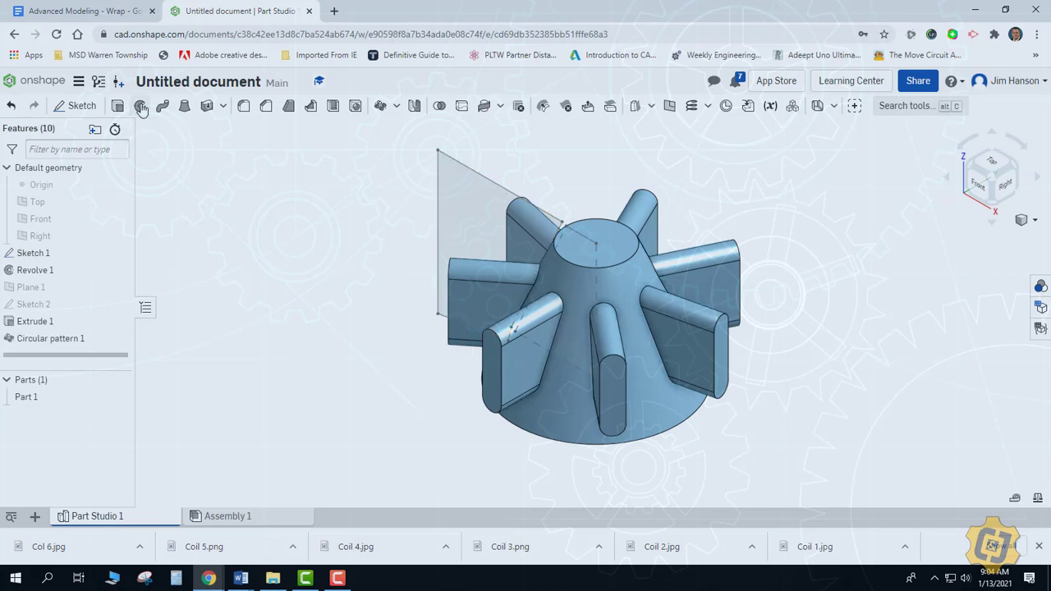
click(471, 220)
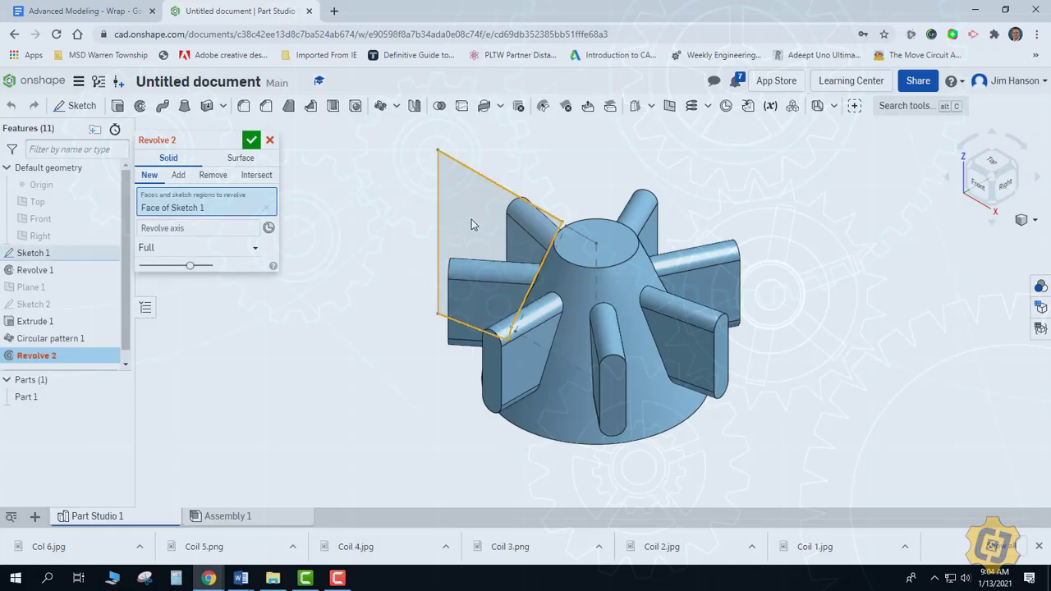
click(200, 230)
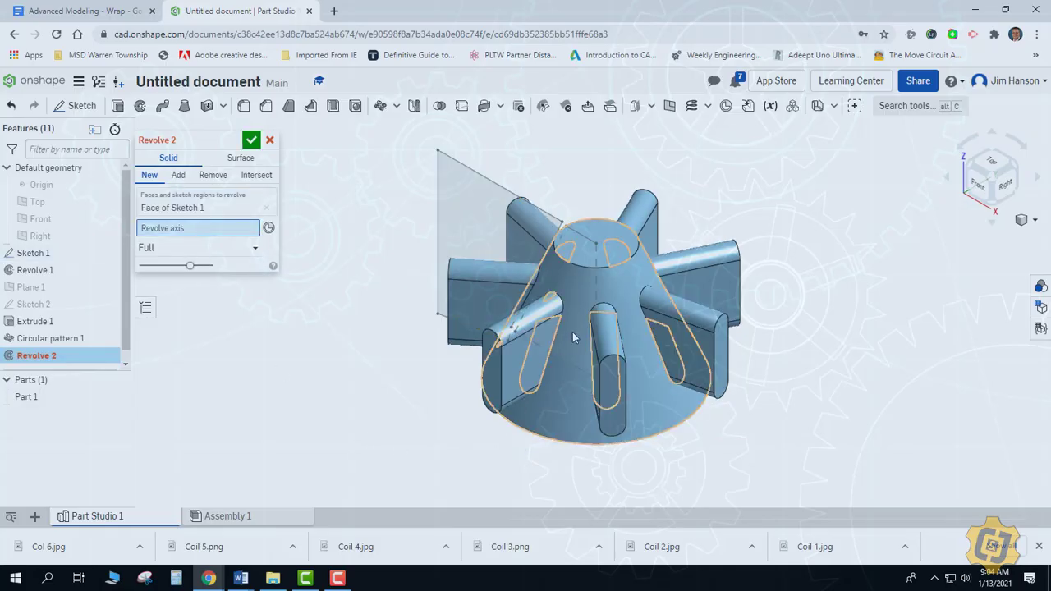
click(572, 360)
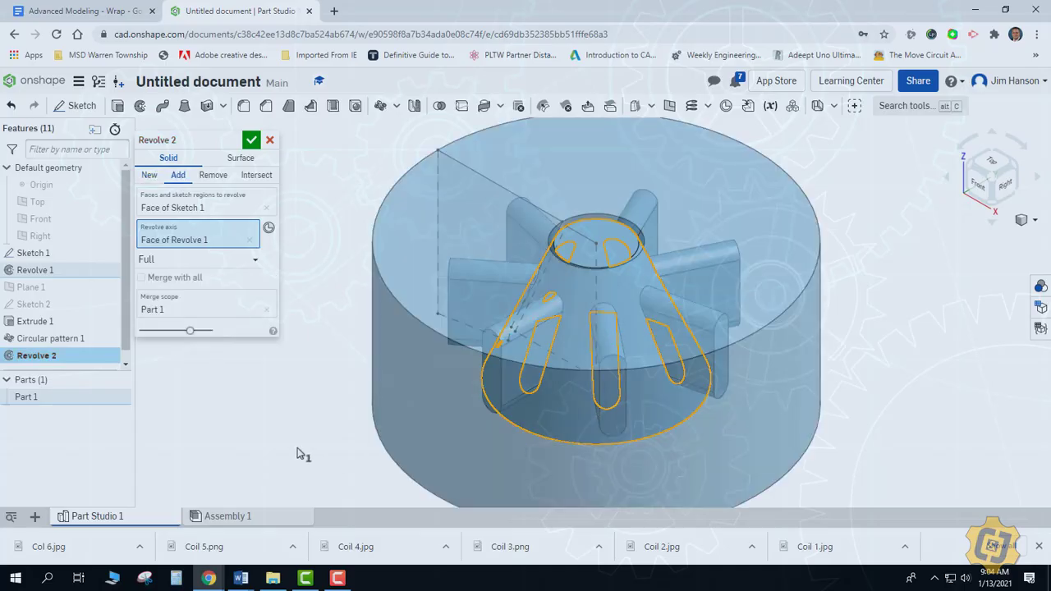
click(220, 177)
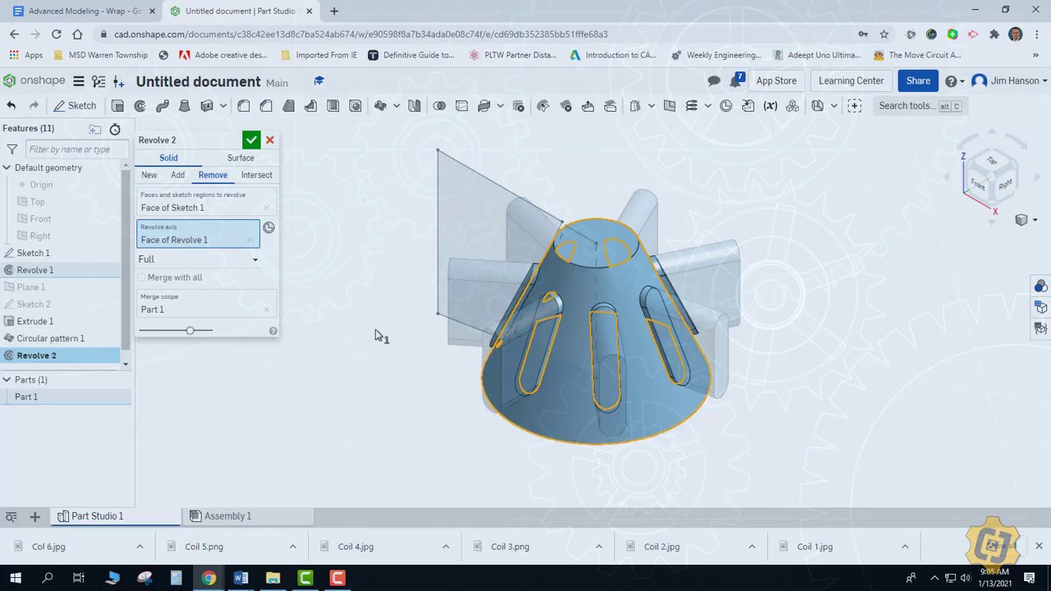
click(251, 140)
click(110, 253)
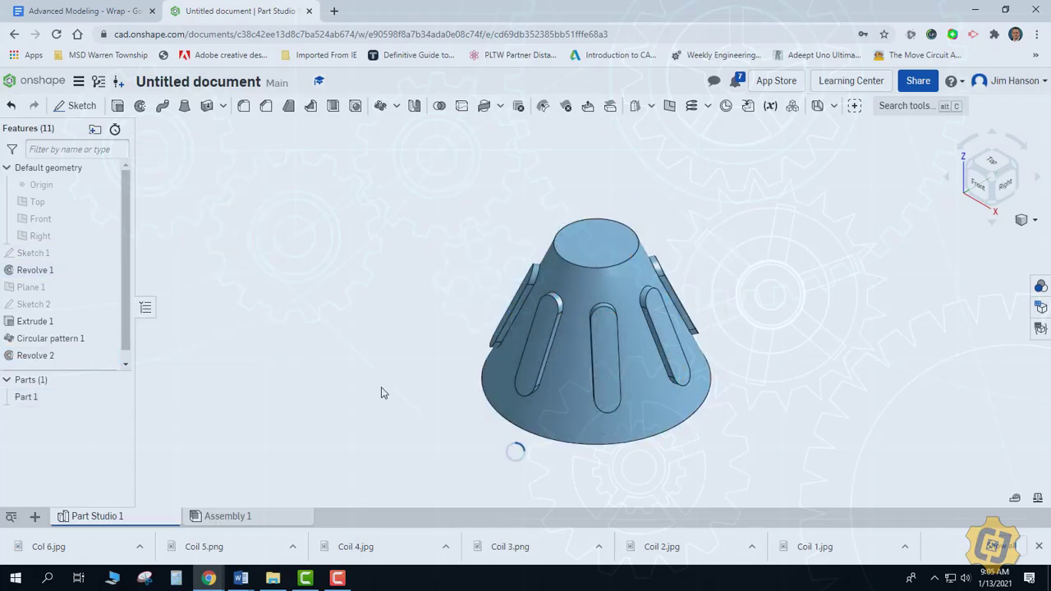
Step: Examine the raised pads around the cone from the side and from above
key(f)
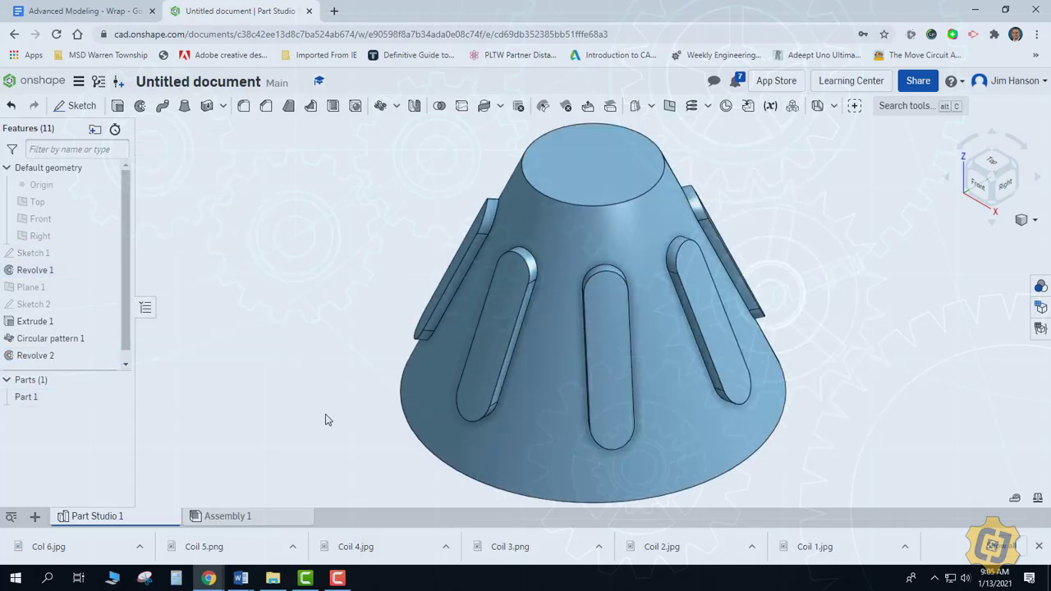
right_drag(325, 419, 353, 398)
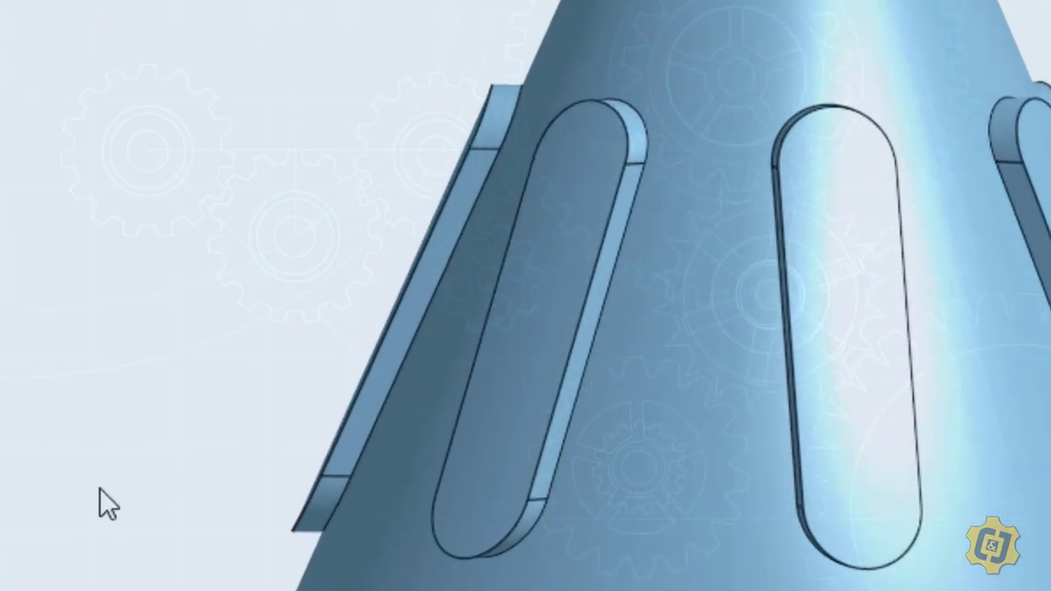
click(492, 66)
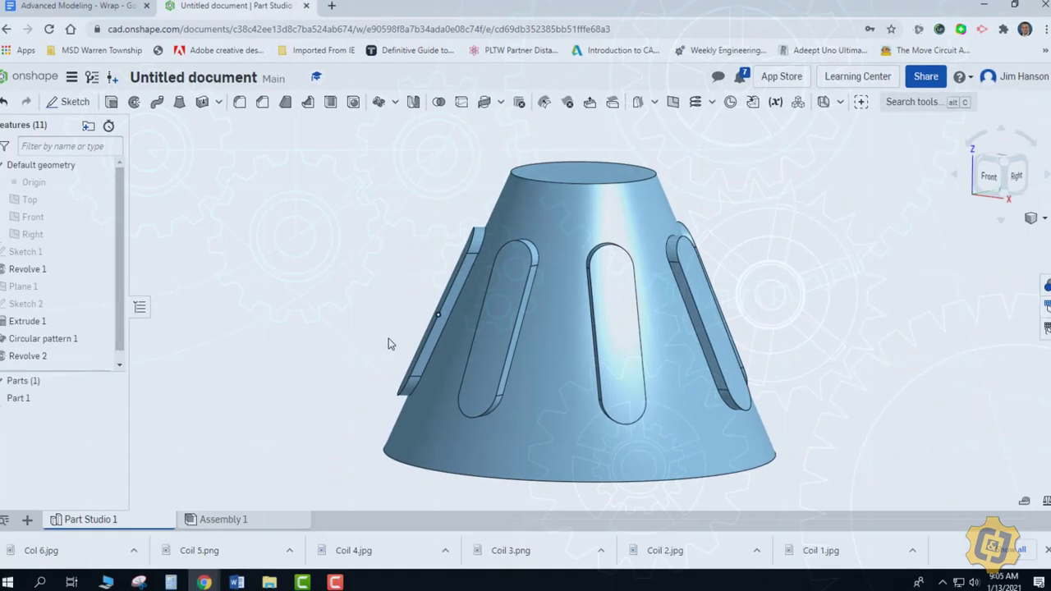
right_drag(387, 345, 734, 346)
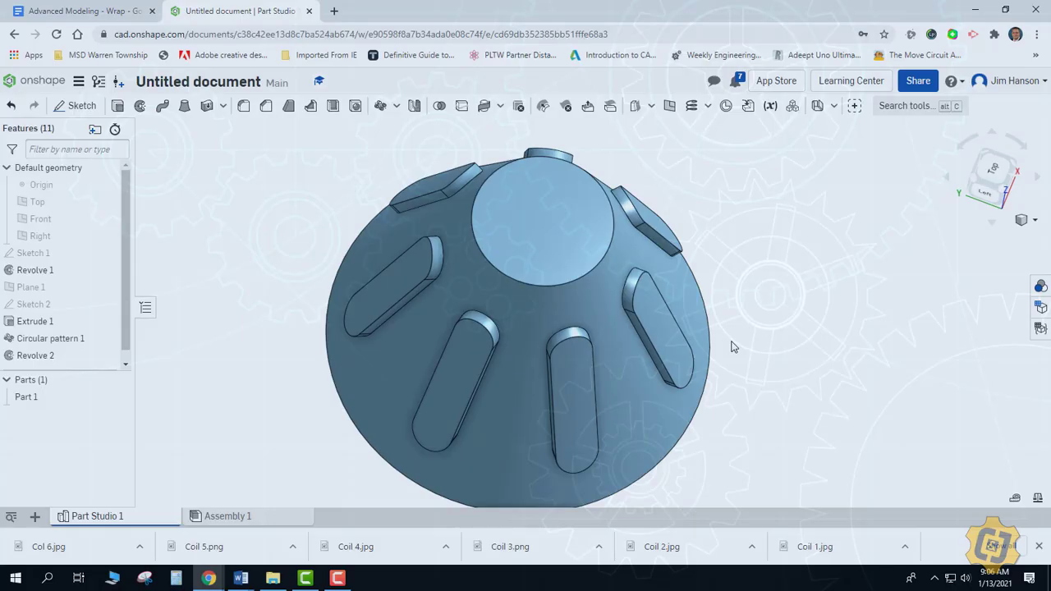